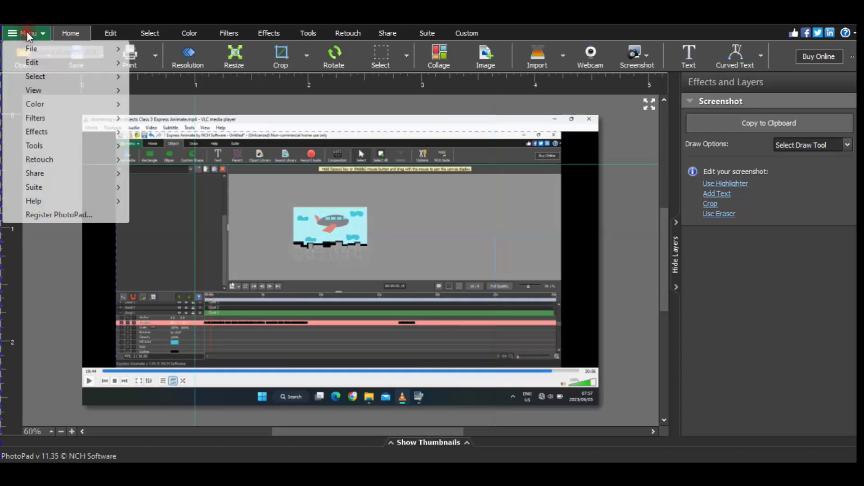
Step: Create a blank 1920×1080 image, trial-paste a screenshot region into it, then undo
{"action": "left_click", "coordinate": [189, 38]}
{"action": "left_click", "coordinate": [436, 309]}
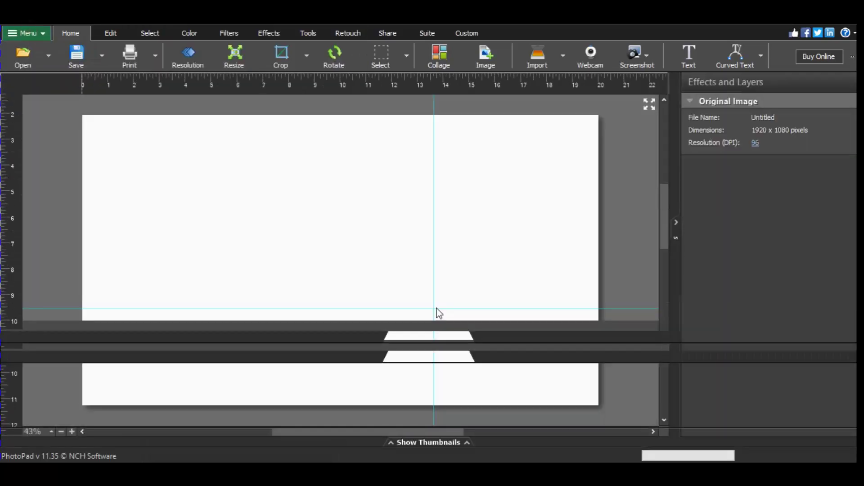
{"action": "left_click", "coordinate": [45, 417]}
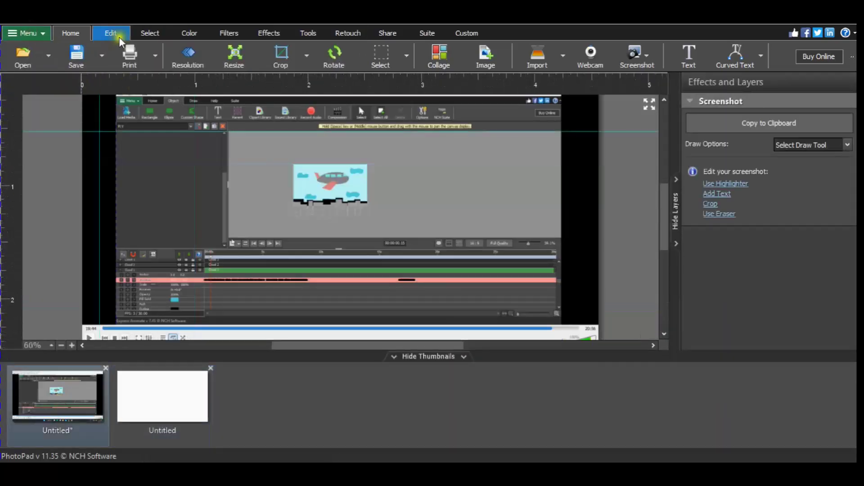
{"action": "left_click", "coordinate": [150, 33]}
{"action": "left_click", "coordinate": [153, 56]}
{"action": "left_click_drag", "start_coordinate": [123, 161], "coordinate": [174, 205]}
{"action": "key", "text": "ctrl+c"}
{"action": "left_click", "coordinate": [154, 396]}
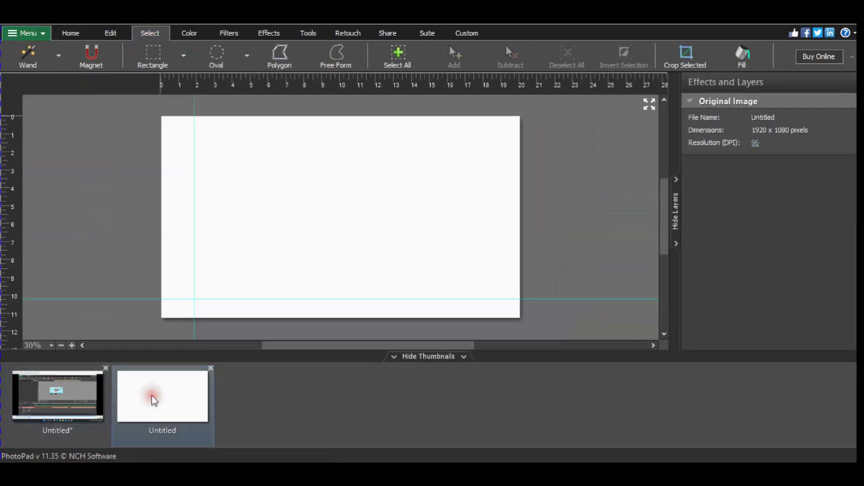
{"action": "key", "text": "ctrl+v"}
{"action": "left_click_drag", "start_coordinate": [332, 214], "coordinate": [614, 239]}
{"action": "key", "text": "ctrl+z"}
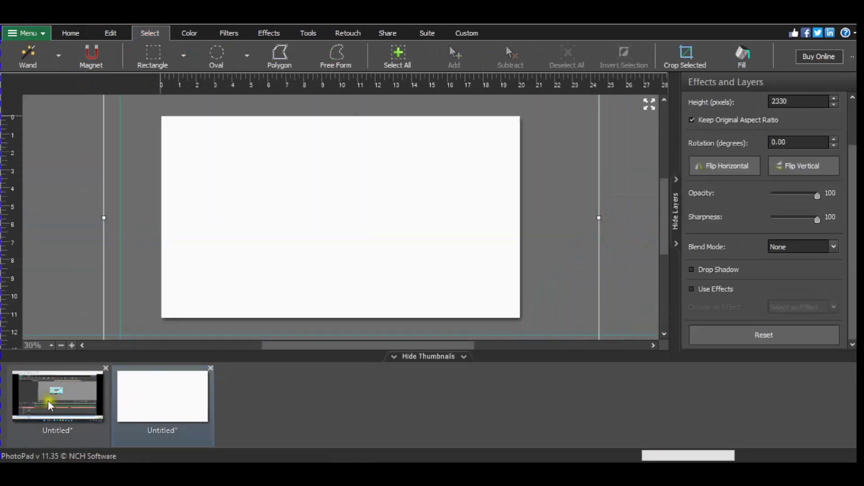
Step: Paste the screenshot's layer property list into the new image, enlarged and tilted up-left
{"action": "left_click", "coordinate": [35, 411]}
{"action": "left_click_drag", "start_coordinate": [109, 269], "coordinate": [207, 310]}
{"action": "key", "text": "ctrl+c"}
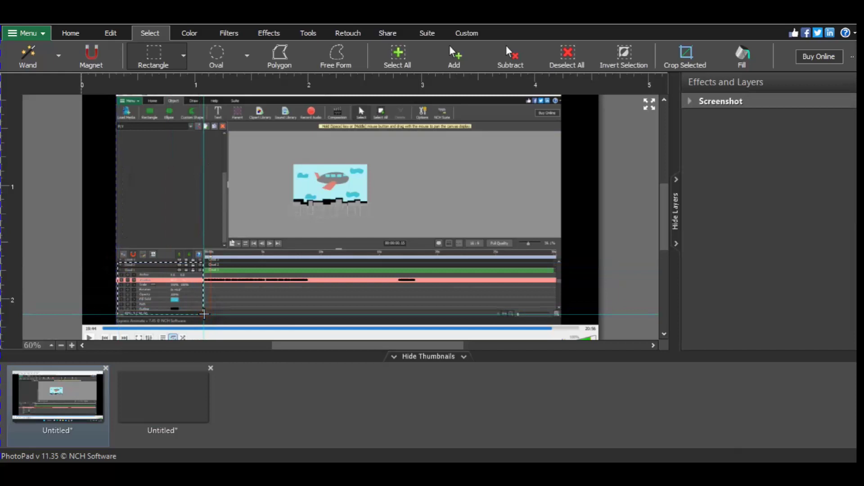
{"action": "left_click", "coordinate": [160, 393]}
{"action": "key", "text": "ctrl+v"}
{"action": "left_click_drag", "start_coordinate": [326, 236], "coordinate": [353, 299]}
{"action": "left_click_drag", "start_coordinate": [339, 187], "coordinate": [247, 187]}
Step: Paste the airplane scene into the thumbnail, enlarged and tilted at the upper right
{"action": "left_click", "coordinate": [57, 396]}
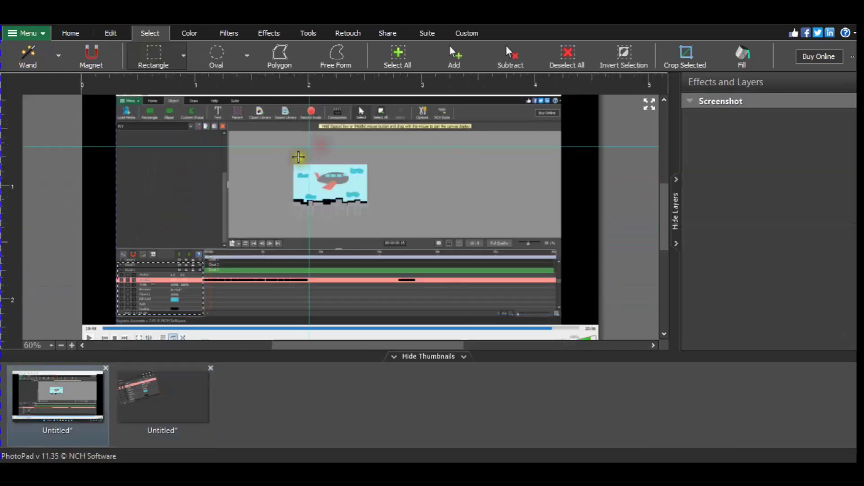
{"action": "key", "text": "ctrl+c"}
{"action": "left_click", "coordinate": [163, 403]}
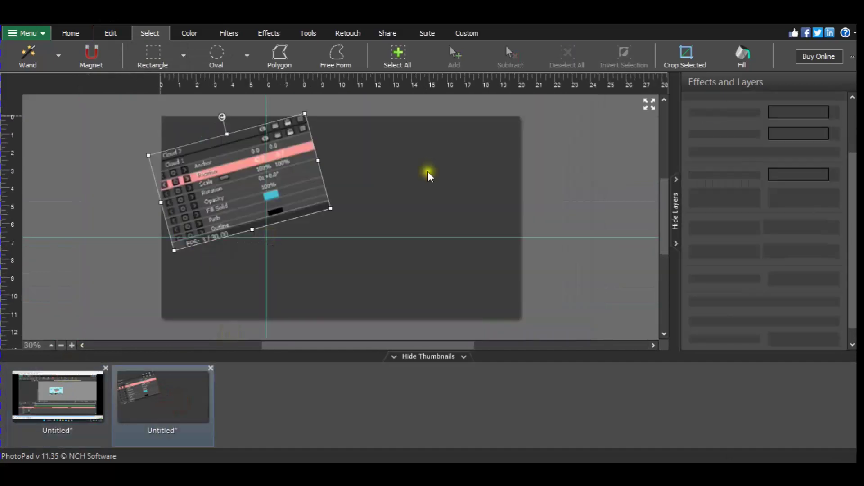
{"action": "key", "text": "ctrl+v"}
{"action": "left_click_drag", "start_coordinate": [412, 231], "coordinate": [438, 251]}
{"action": "mouse_move", "coordinate": [383, 167]}
{"action": "left_mouse_down"}
{"action": "mouse_move", "coordinate": [411, 193]}
{"action": "mouse_move", "coordinate": [440, 135]}
{"action": "left_mouse_up"}
{"action": "left_click_drag", "start_coordinate": [403, 216], "coordinate": [409, 241]}
{"action": "left_click_drag", "start_coordinate": [439, 135], "coordinate": [433, 132]}
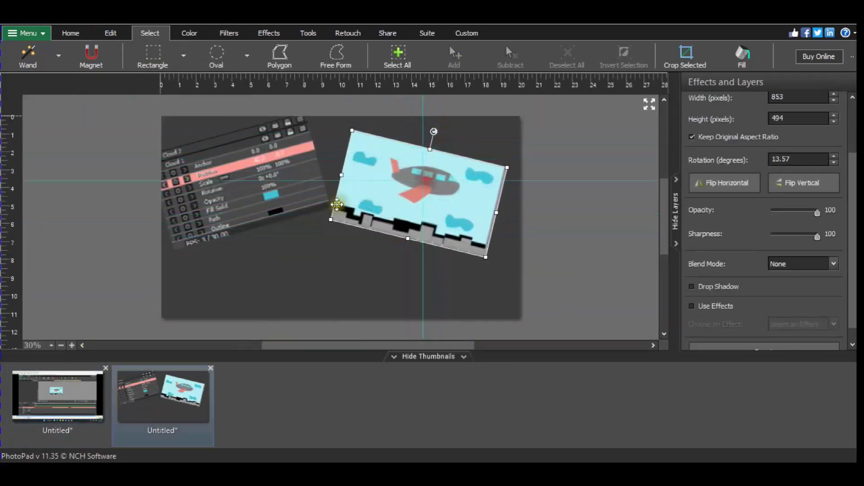
Step: Add a 'MAKE IT FLY:' text caption, widen its box and move it lower
{"action": "left_click", "coordinate": [308, 33]}
{"action": "left_click", "coordinate": [473, 68]}
{"action": "type", "text": "MAKE IT FLY:"}
{"action": "left_click_drag", "start_coordinate": [254, 224], "coordinate": [199, 225]}
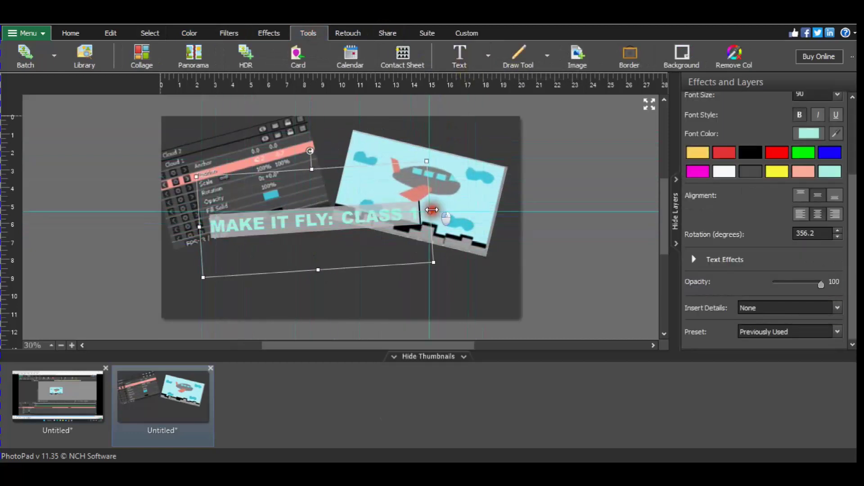
{"action": "left_click_drag", "start_coordinate": [330, 268], "coordinate": [336, 295]}
{"action": "left_click_drag", "start_coordinate": [324, 168], "coordinate": [328, 247]}
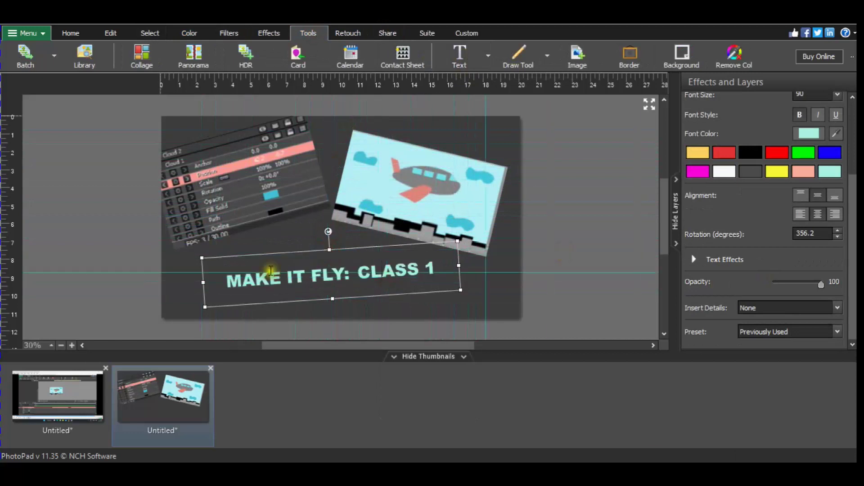
Step: Enlarge the caption text, widen its box both ways, and move it toward the bottom
{"action": "left_click_drag", "start_coordinate": [334, 298], "coordinate": [334, 314]}
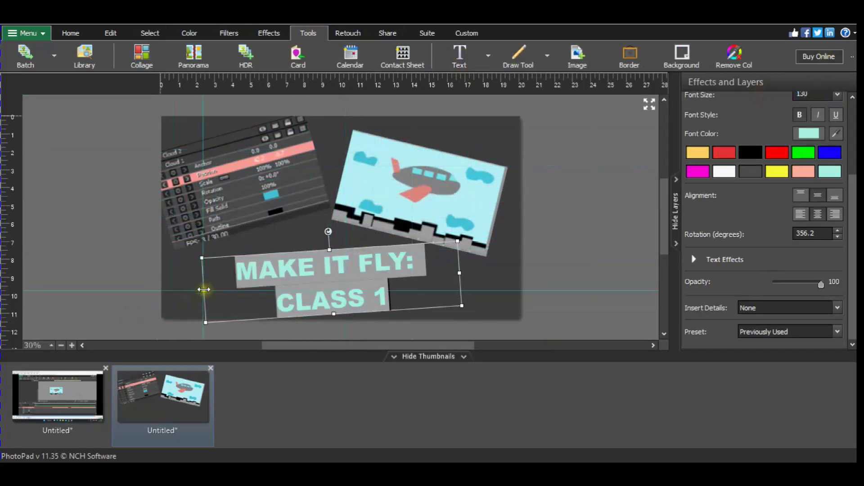
{"action": "left_click_drag", "start_coordinate": [204, 290], "coordinate": [164, 297]}
{"action": "left_click_drag", "start_coordinate": [463, 272], "coordinate": [473, 277]}
{"action": "left_click_drag", "start_coordinate": [324, 314], "coordinate": [332, 323]}
{"action": "left_click", "coordinate": [579, 260]}
{"action": "left_click", "coordinate": [403, 270]}
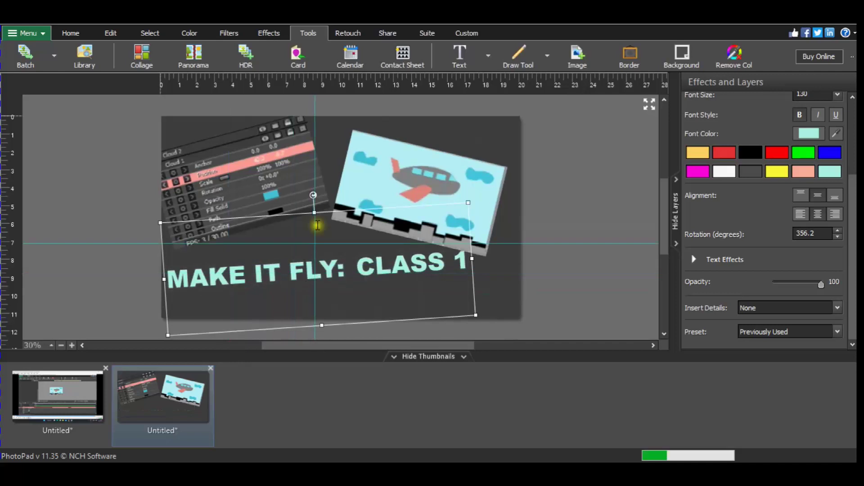
{"action": "left_click_drag", "start_coordinate": [314, 212], "coordinate": [323, 252]}
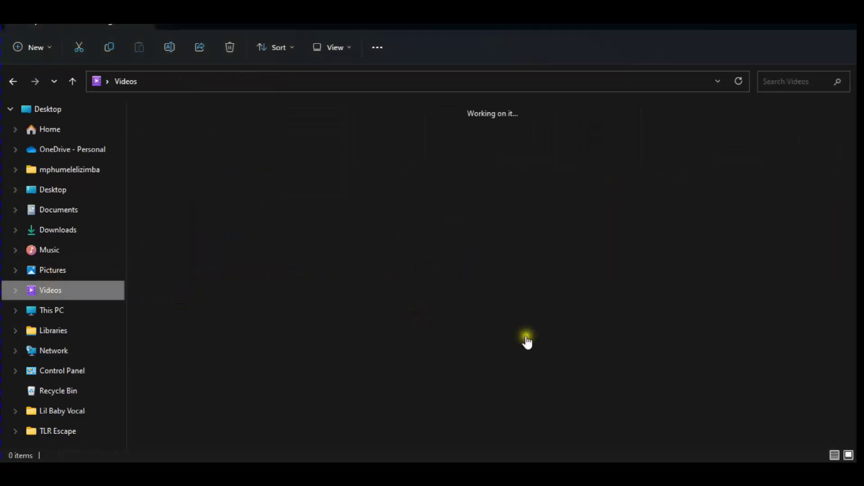
Step: Play the tutorial video and skip ahead to the logo frame
{"action": "double_click", "coordinate": [659, 315]}
{"action": "left_click_drag", "start_coordinate": [261, 438], "coordinate": [424, 439]}
{"action": "left_click", "coordinate": [545, 408]}
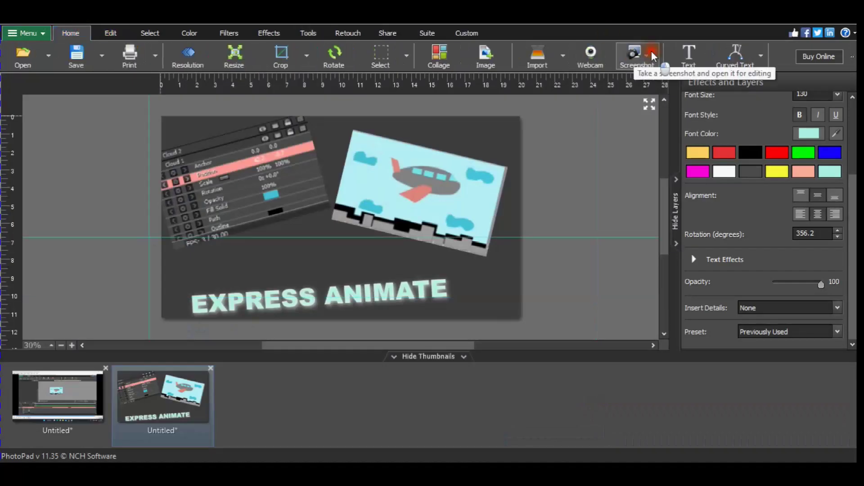
Step: Free-form snip the yellow flower logo from the video and place it on the thumbnail
{"action": "left_click", "coordinate": [638, 54]}
{"action": "left_click", "coordinate": [787, 90]}
{"action": "left_click_drag", "start_coordinate": [154, 131], "coordinate": [414, 362]}
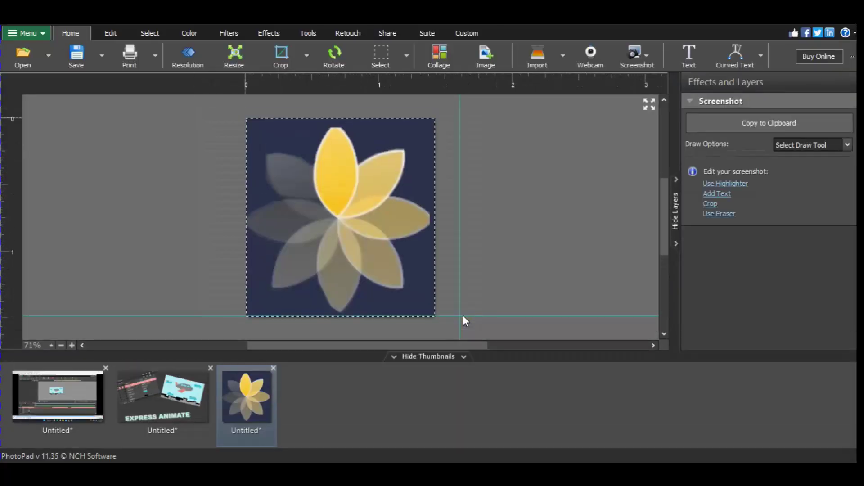
{"action": "left_click", "coordinate": [163, 395]}
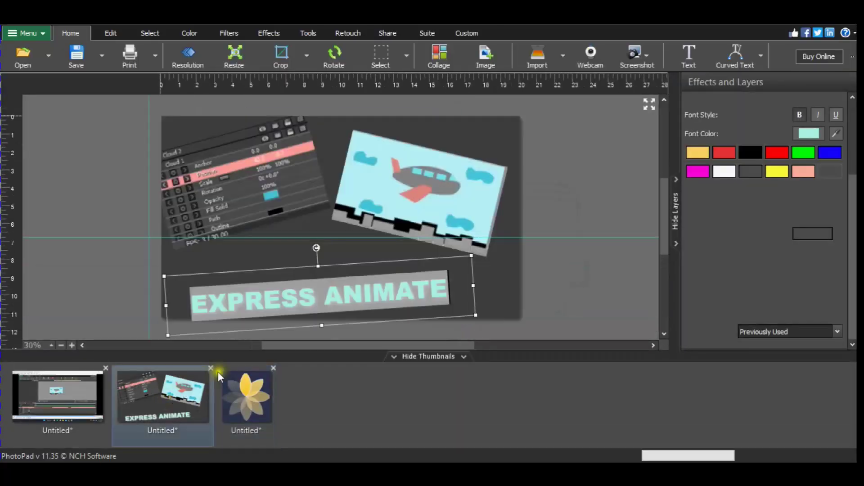
{"action": "left_click", "coordinate": [338, 194]}
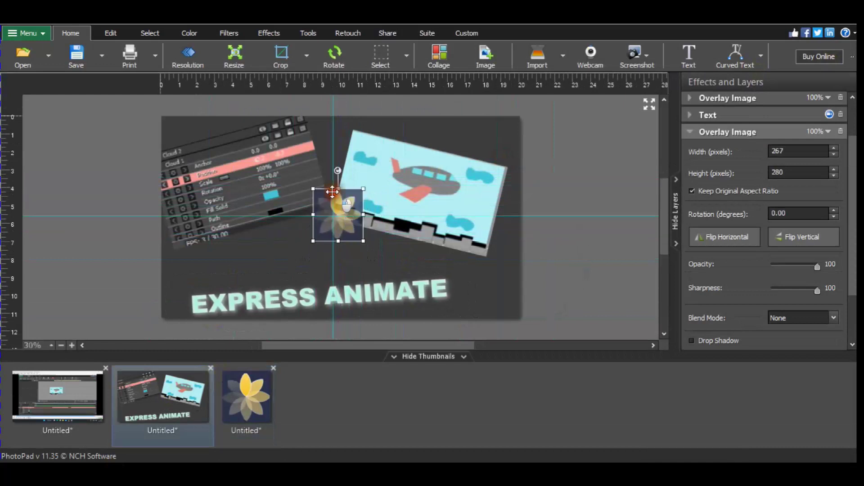
Step: Copy the merged thumbnail and paste it as a new project
{"action": "left_click", "coordinate": [690, 132]}
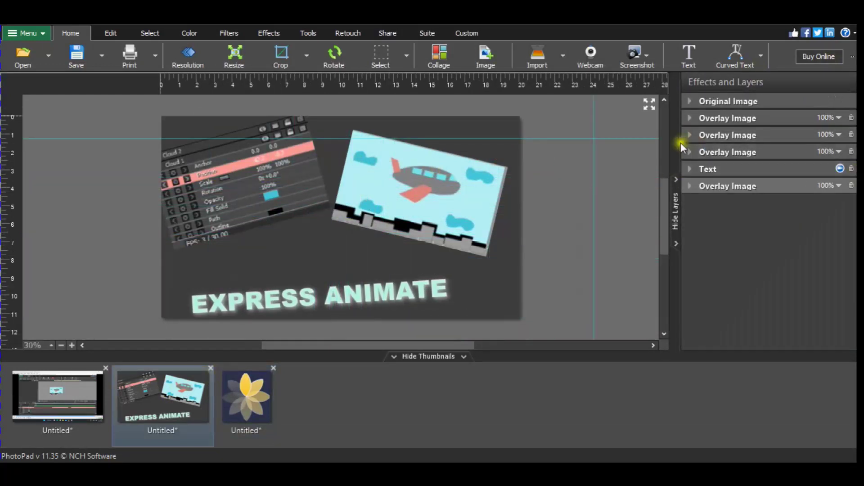
{"action": "left_click", "coordinate": [725, 103]}
{"action": "key", "text": "ctrl+c"}
{"action": "left_click", "coordinate": [440, 280]}
{"action": "right_click", "coordinate": [339, 263]}
{"action": "left_click", "coordinate": [378, 298]}
Step: Paste another merged copy as a new project, then select the fifth project's caption layer
{"action": "left_click", "coordinate": [252, 398]}
{"action": "left_click", "coordinate": [331, 397]}
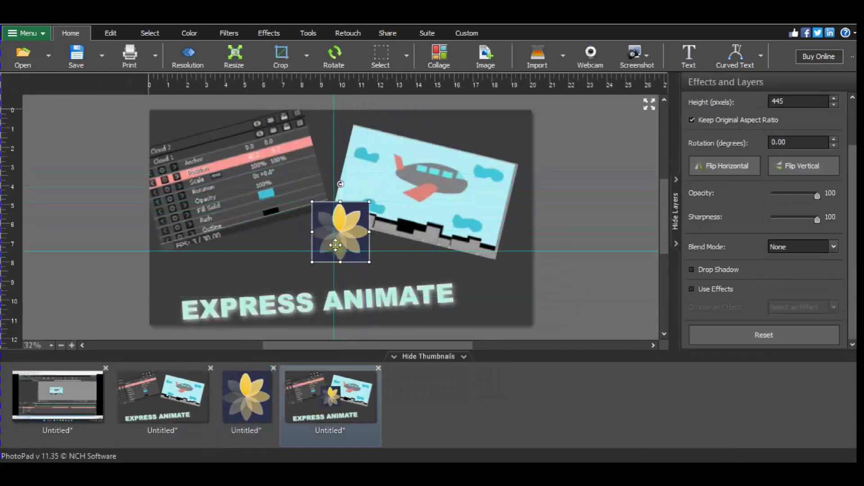
{"action": "key", "text": "ctrl+c"}
{"action": "left_click", "coordinate": [476, 232]}
{"action": "right_click", "coordinate": [441, 266]}
{"action": "left_click", "coordinate": [468, 303]}
{"action": "left_click", "coordinate": [376, 374]}
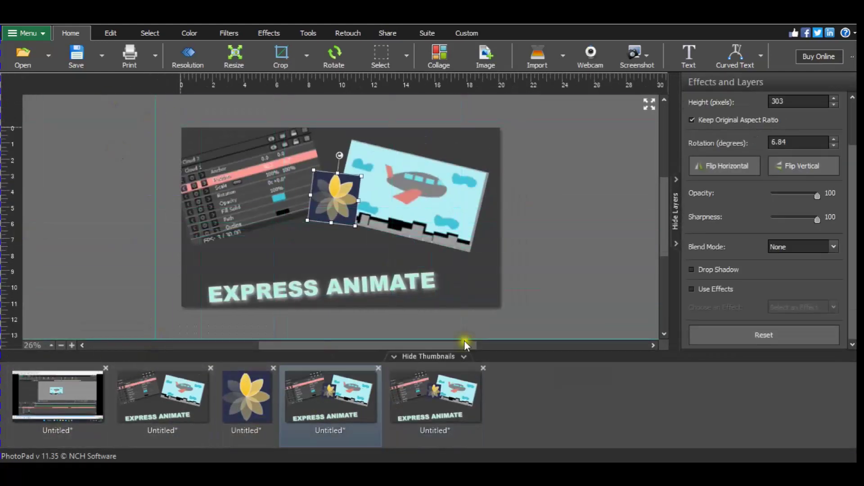
{"action": "left_click", "coordinate": [448, 376]}
{"action": "left_click", "coordinate": [328, 35]}
{"action": "type", "text": "MAKE IT FLY: CLASS"}
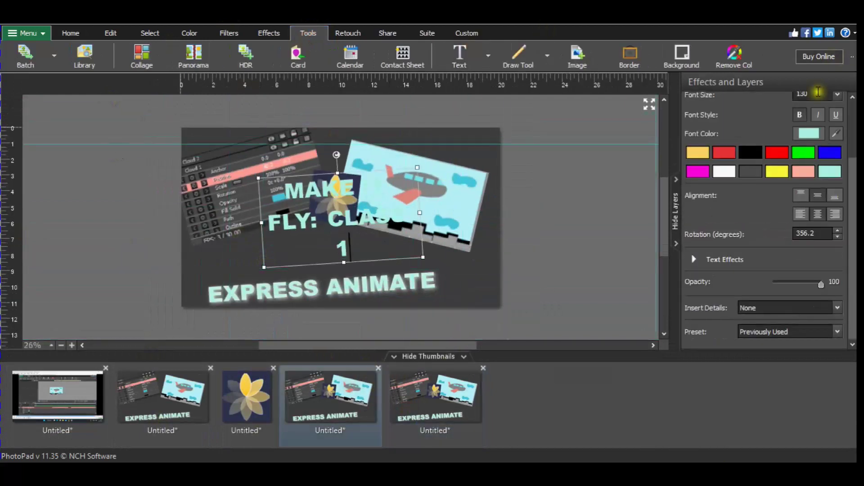
Step: Enter '110' in the class caption and fit it on one line above EXPRESS ANIMATE
{"action": "type", "text": "110"}
{"action": "left_click_drag", "start_coordinate": [261, 223], "coordinate": [194, 227]}
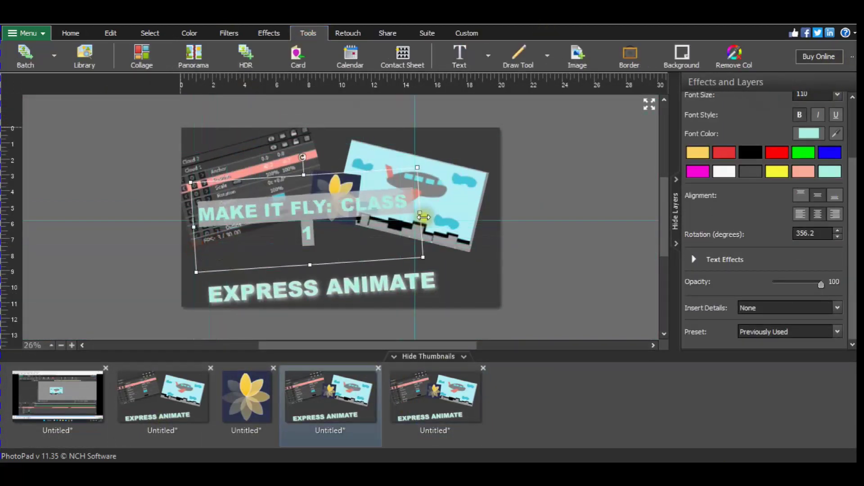
{"action": "left_click_drag", "start_coordinate": [317, 171], "coordinate": [327, 288]}
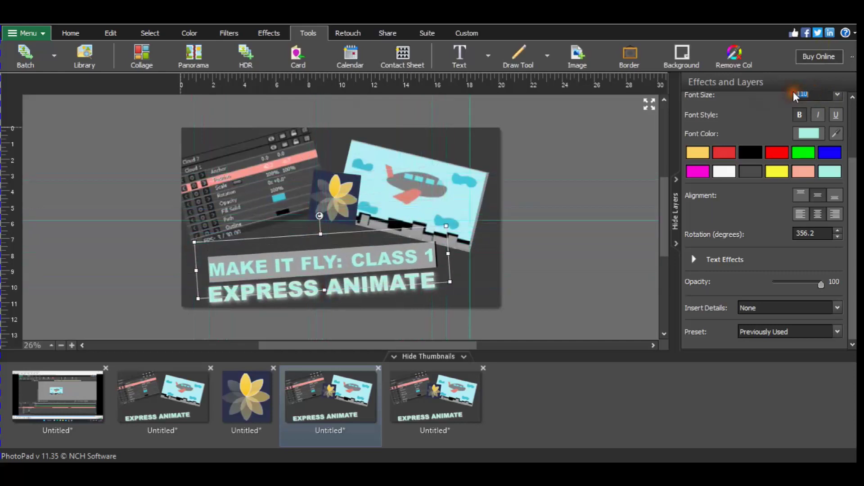
{"action": "left_click", "coordinate": [489, 292]}
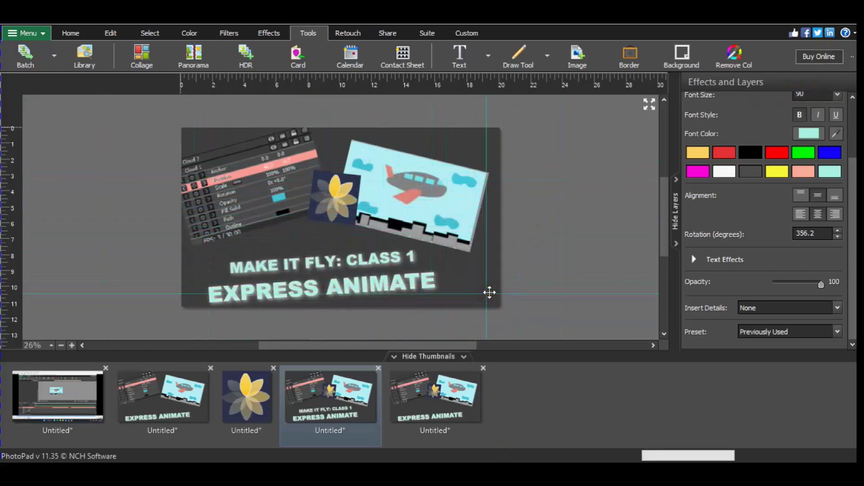
Step: Copy the finished class thumbnail and paste it as a new project
{"action": "left_click", "coordinate": [720, 101]}
{"action": "key", "text": "ctrl+a"}
{"action": "key", "text": "ctrl+c"}
{"action": "key", "text": "Return"}
{"action": "right_click", "coordinate": [536, 388]}
{"action": "left_click", "coordinate": [598, 293]}
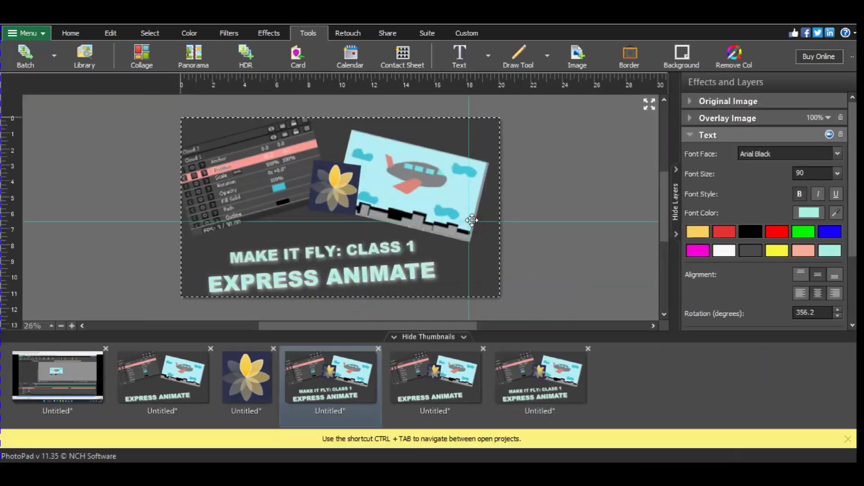
Step: Edit the class caption and paste another merged copy as a new project
{"action": "left_click", "coordinate": [367, 240]}
{"action": "left_click", "coordinate": [426, 255]}
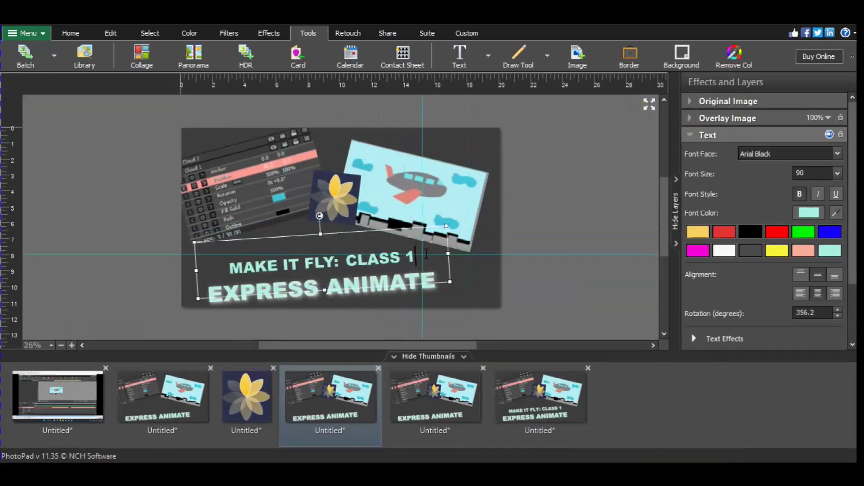
{"action": "left_click", "coordinate": [690, 135]}
{"action": "left_click", "coordinate": [728, 101]}
{"action": "key", "text": "ctrl+a"}
{"action": "key", "text": "ctrl+c"}
{"action": "key", "text": "Return"}
{"action": "right_click", "coordinate": [626, 393]}
{"action": "left_click", "coordinate": [662, 301]}
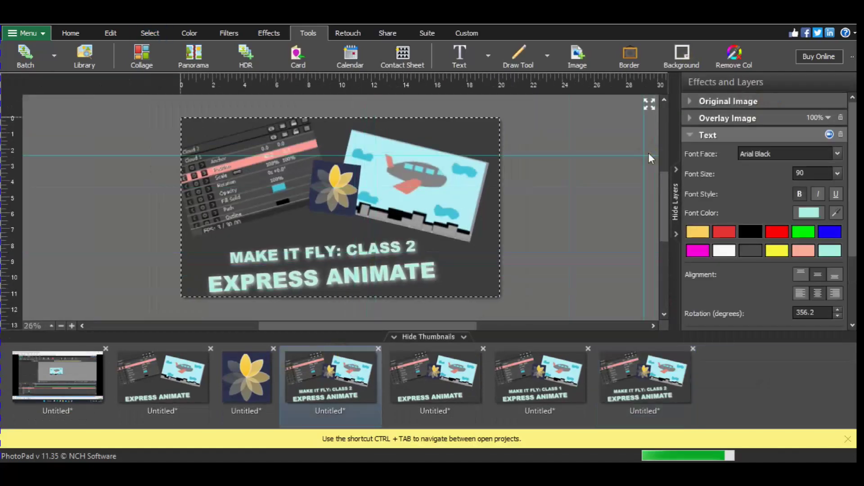
Step: Change the class number in the caption and paste that version as a new project
{"action": "left_click", "coordinate": [367, 264]}
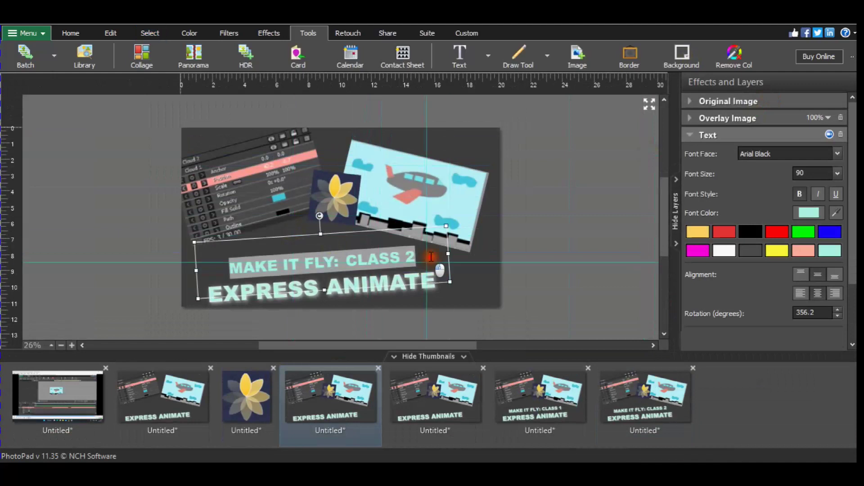
{"action": "left_click", "coordinate": [600, 154]}
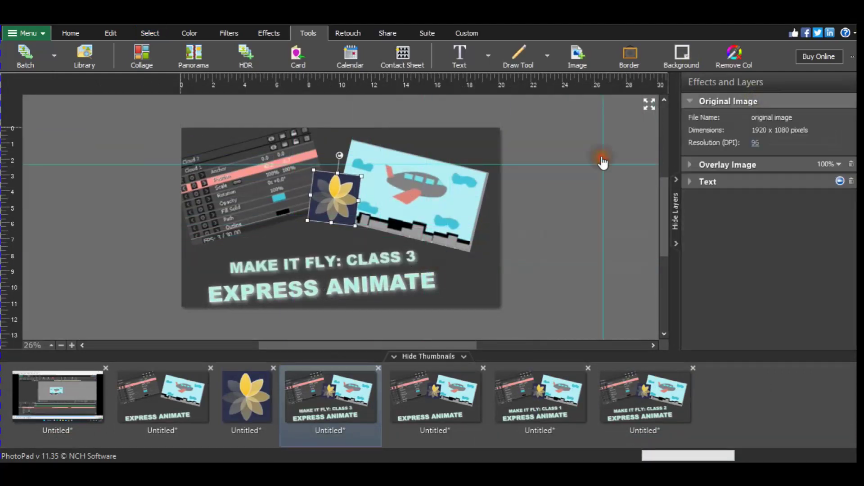
{"action": "key", "text": "ctrl+a"}
{"action": "key", "text": "ctrl+c"}
{"action": "left_click", "coordinate": [293, 253]}
{"action": "right_click", "coordinate": [757, 361]}
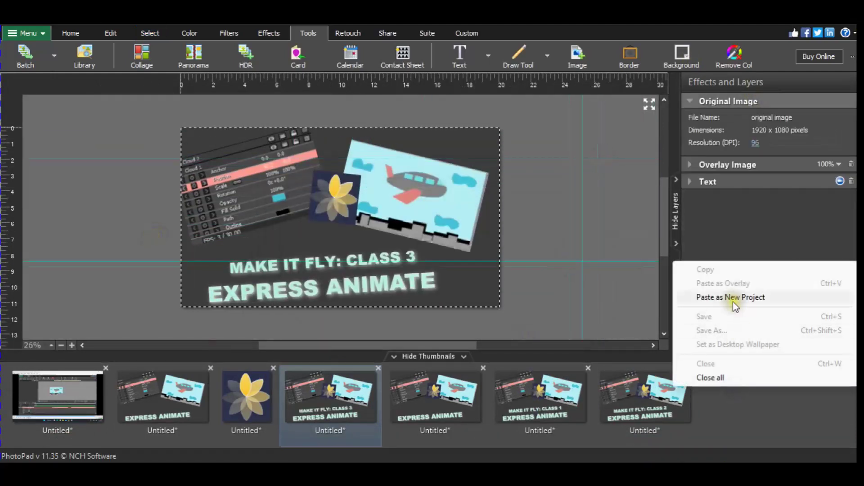
{"action": "left_click", "coordinate": [733, 302]}
Step: Switch between the CLASS 1 and CLASS 2 thumbnail projects
{"action": "left_click", "coordinate": [646, 382]}
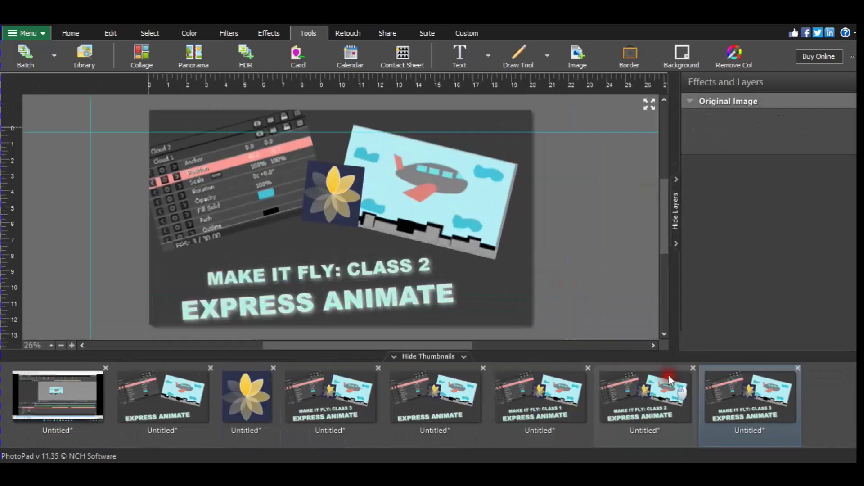
{"action": "left_click", "coordinate": [514, 385]}
{"action": "left_click", "coordinate": [645, 396]}
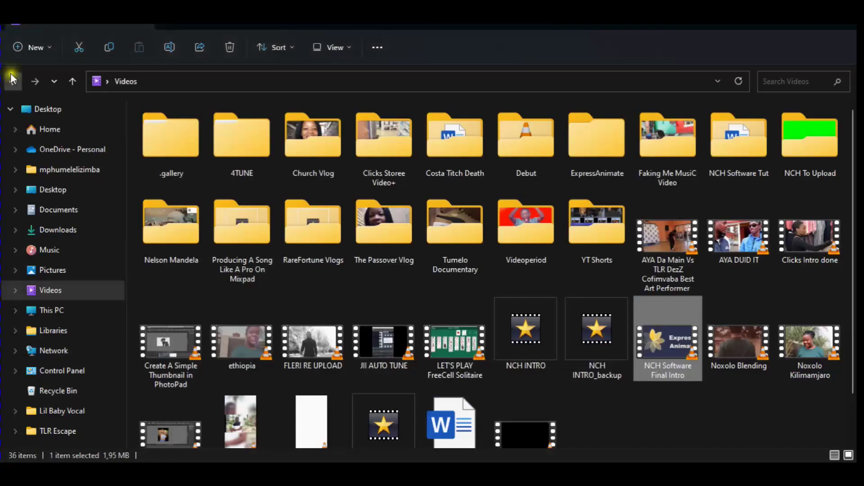
Step: Preview earlier videos, then play the Part 1 bouncing-ball video, seeking to 21:08
{"action": "key", "text": "Left"}
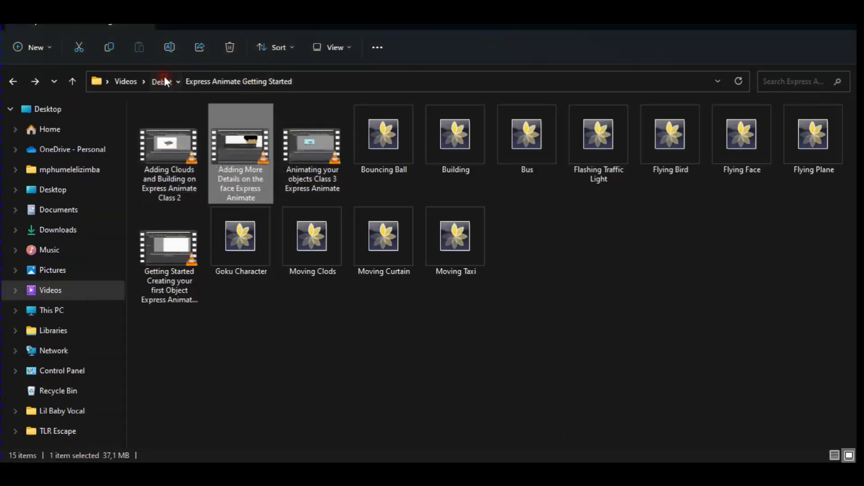
{"action": "left_click", "coordinate": [161, 81]}
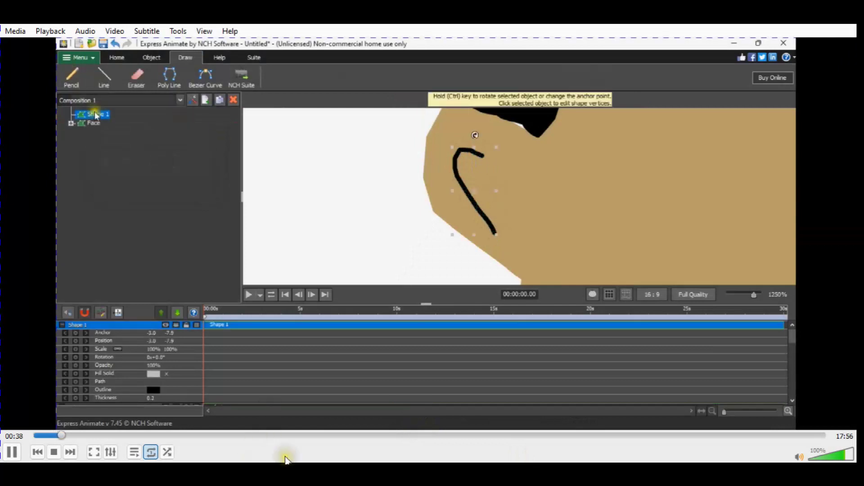
{"action": "left_click_drag", "start_coordinate": [484, 434], "coordinate": [814, 436]}
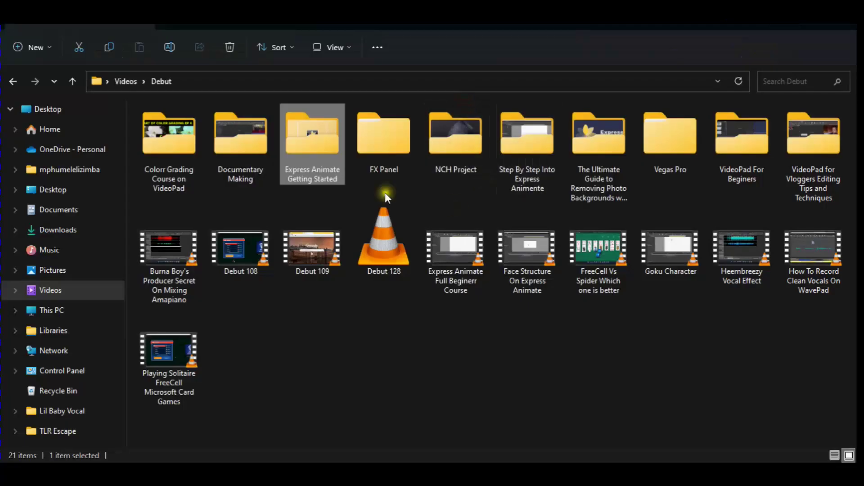
{"action": "double_click", "coordinate": [541, 147]}
{"action": "left_click", "coordinate": [190, 183]}
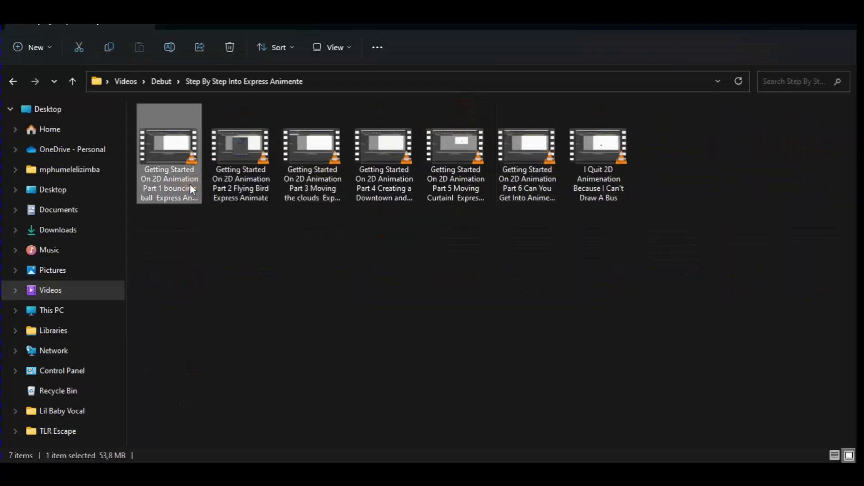
{"action": "double_click", "coordinate": [190, 184]}
{"action": "left_click", "coordinate": [627, 435]}
{"action": "left_click", "coordinate": [699, 435]}
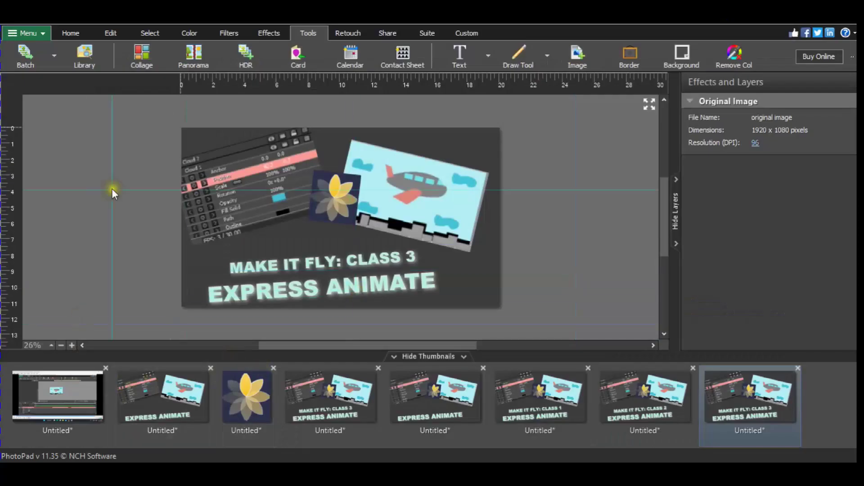
Step: Create a new blank 1920×1080 image in PhotoPad
{"action": "left_click", "coordinate": [27, 33]}
{"action": "left_click", "coordinate": [167, 36]}
{"action": "left_click", "coordinate": [432, 307]}
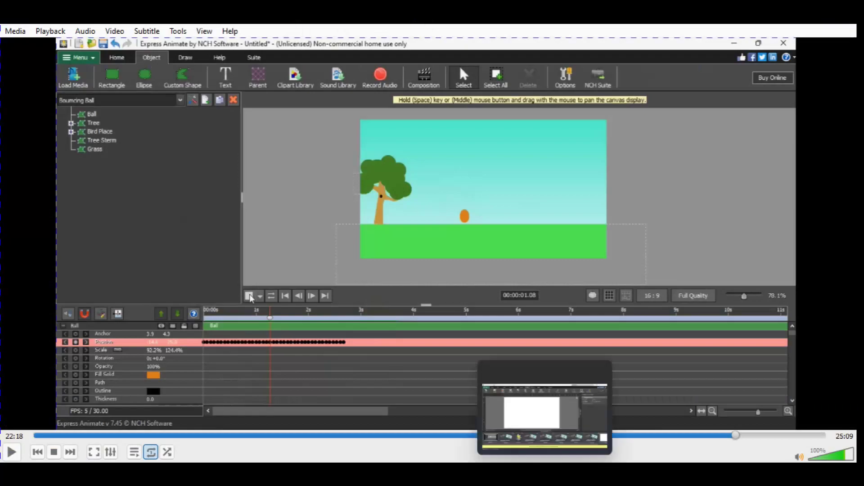
Step: Screenshot the paused bouncing-ball frame and close two old projects without saving
{"action": "left_click", "coordinate": [535, 405]}
{"action": "left_click", "coordinate": [638, 55]}
{"action": "left_click", "coordinate": [773, 99]}
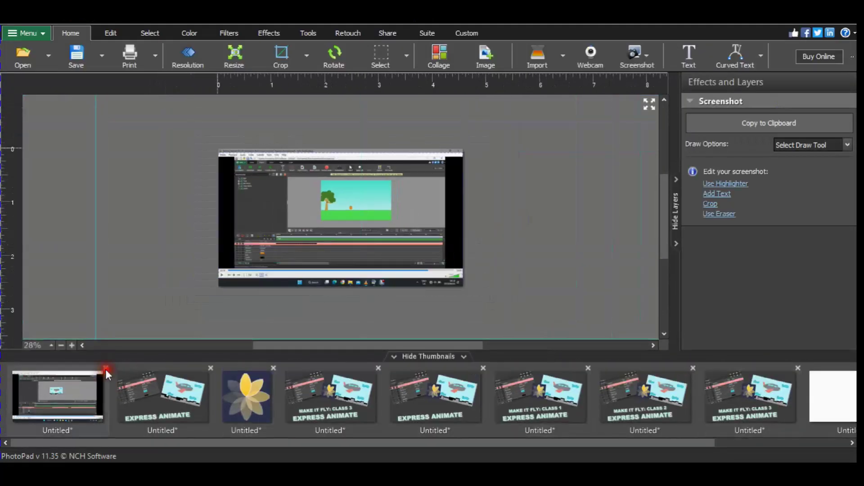
{"action": "left_click", "coordinate": [106, 369]}
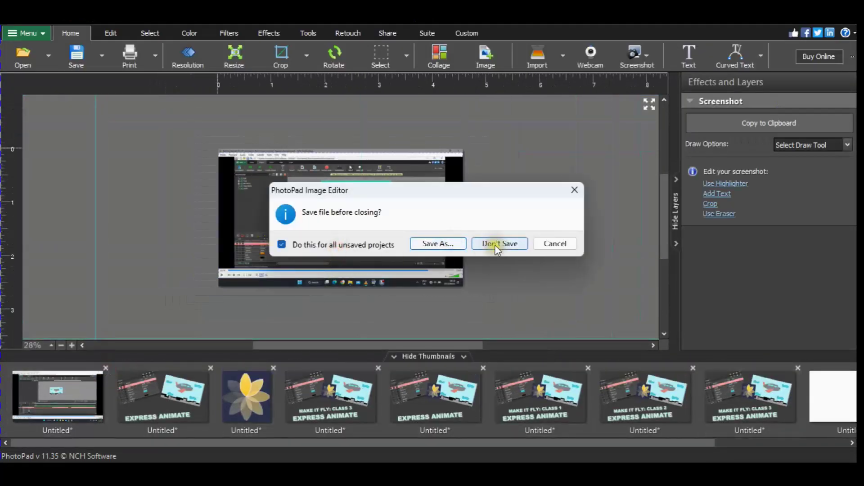
{"action": "left_click", "coordinate": [495, 243]}
{"action": "left_click", "coordinate": [105, 367]}
{"action": "scroll", "coordinate": [403, 202], "scroll_direction": "up", "scroll_amount": 2}
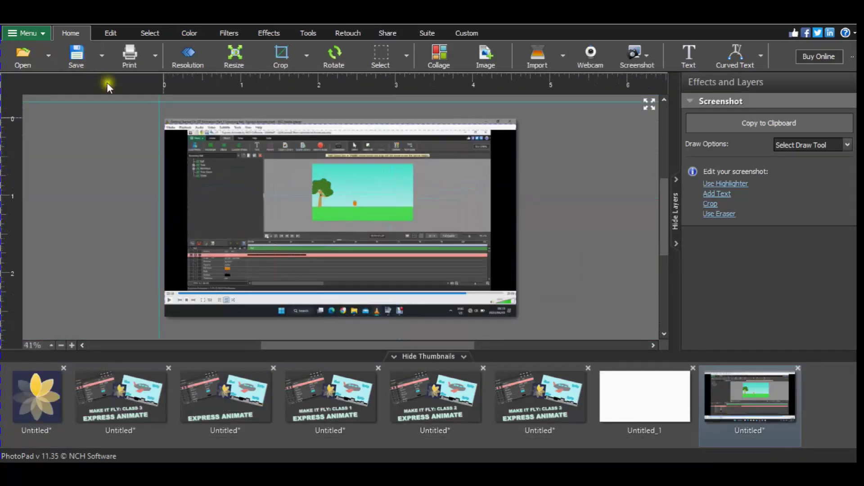
Step: Copy the cyan sky area into Untitled_1 and stretch it to cover the canvas
{"action": "left_click", "coordinate": [150, 33]}
{"action": "left_click_drag", "start_coordinate": [365, 205], "coordinate": [404, 167]}
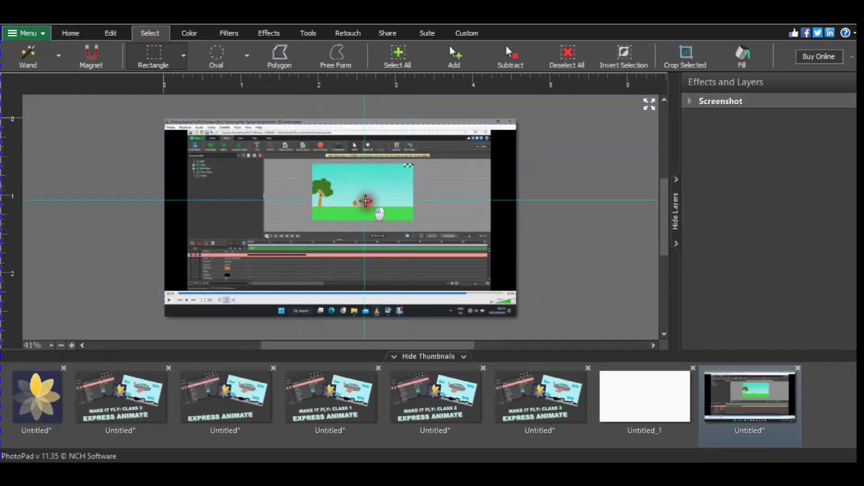
{"action": "left_click_drag", "start_coordinate": [359, 205], "coordinate": [412, 167]}
{"action": "right_click", "coordinate": [412, 167]}
{"action": "left_click", "coordinate": [411, 264]}
{"action": "left_click", "coordinate": [639, 391]}
{"action": "key", "text": "ctrl+v"}
{"action": "left_click_drag", "start_coordinate": [321, 217], "coordinate": [147, 218]}
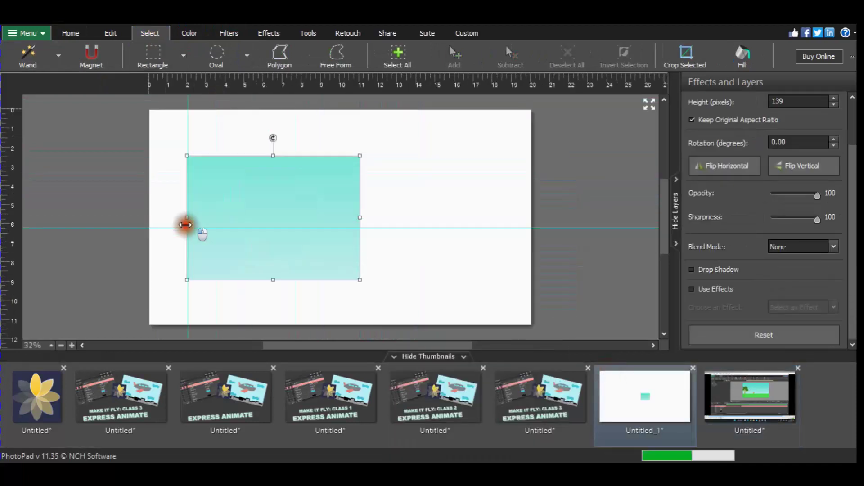
{"action": "left_click_drag", "start_coordinate": [360, 217], "coordinate": [539, 218]}
Step: Paste the tree-and-grass scene, enlarged to 747x433, tilted about 12° toward the upper right
{"action": "left_click", "coordinate": [749, 396]}
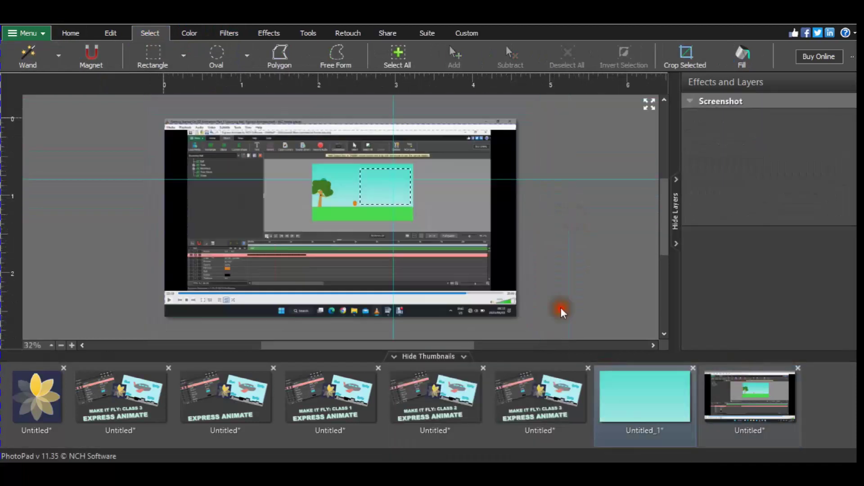
{"action": "left_click", "coordinate": [153, 54]}
{"action": "left_click_drag", "start_coordinate": [311, 163], "coordinate": [412, 219]}
{"action": "key", "text": "ctrl+c"}
{"action": "left_click", "coordinate": [656, 398]}
{"action": "key", "text": "ctrl+v"}
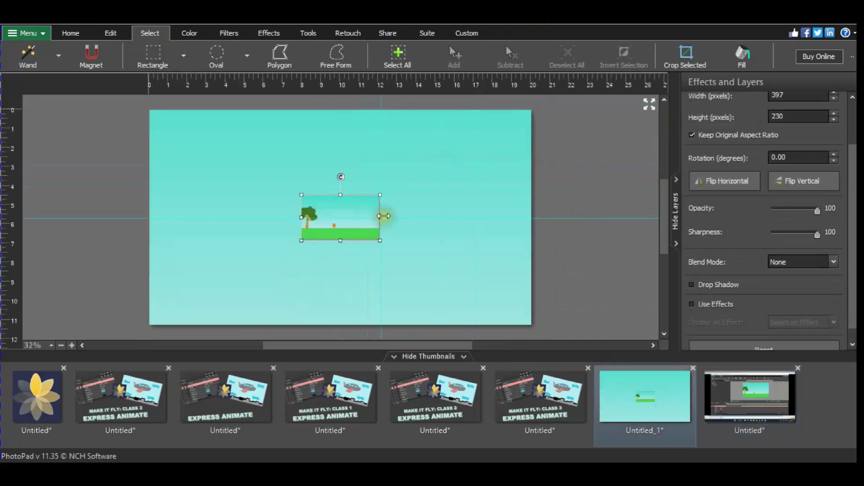
{"action": "left_click_drag", "start_coordinate": [380, 218], "coordinate": [449, 217]}
{"action": "left_click_drag", "start_coordinate": [375, 157], "coordinate": [409, 148]}
{"action": "left_click_drag", "start_coordinate": [389, 187], "coordinate": [409, 176]}
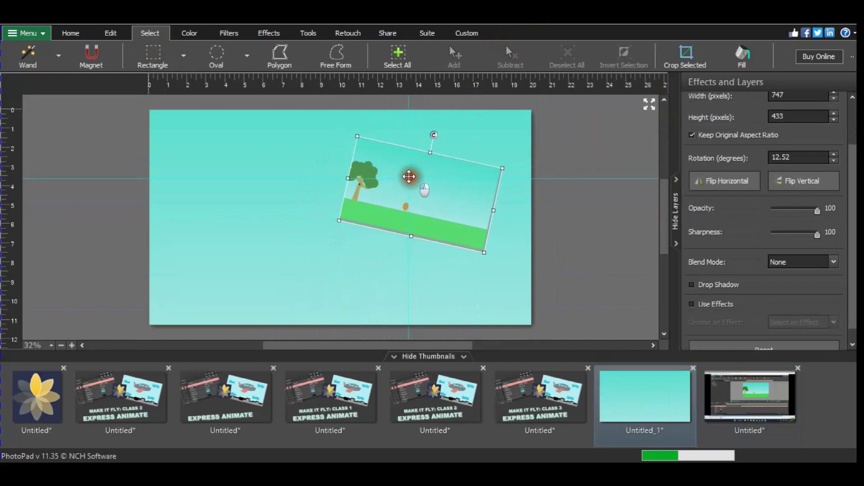
Step: Paste the pink keyframe strip and stretch it across the canvas width
{"action": "left_click", "coordinate": [750, 396]}
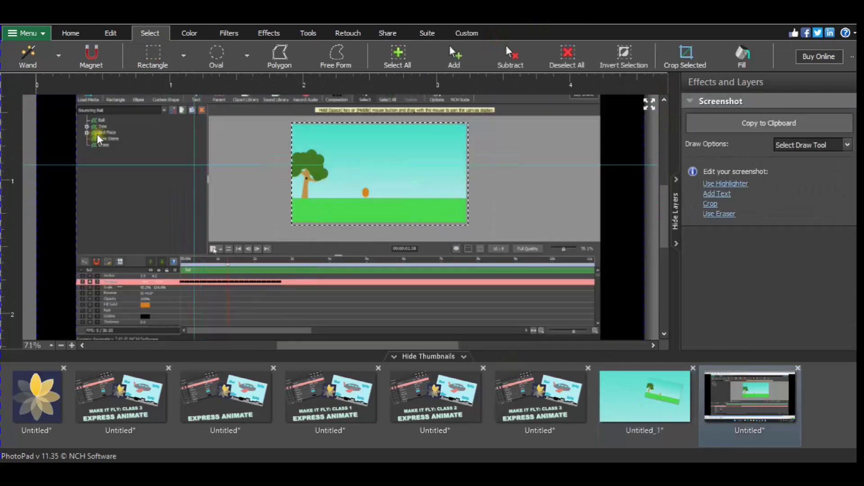
{"action": "left_click", "coordinate": [153, 54]}
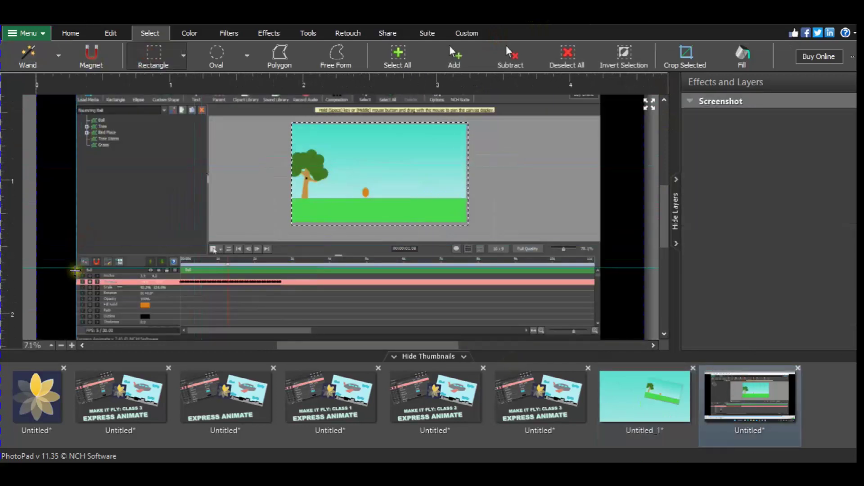
{"action": "left_click_drag", "start_coordinate": [290, 287], "coordinate": [292, 287]}
{"action": "key", "text": "ctrl+c"}
{"action": "left_click", "coordinate": [645, 396]}
{"action": "key", "text": "ctrl+v"}
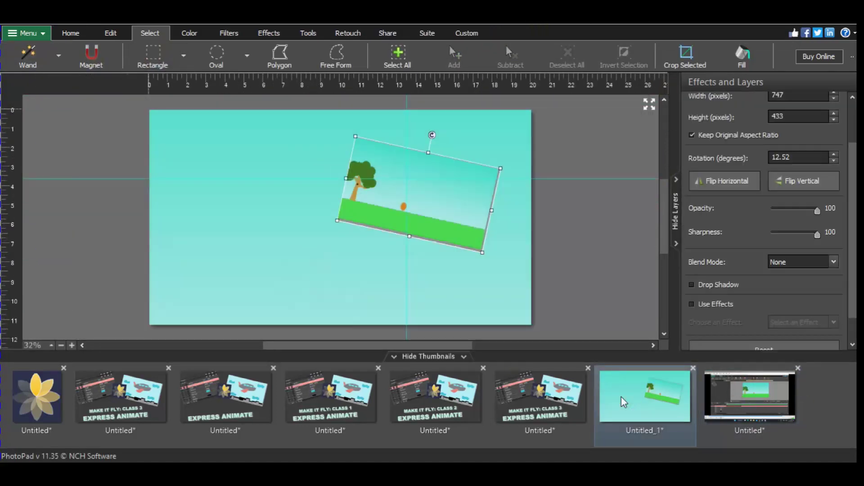
{"action": "mouse_move", "coordinate": [341, 223]}
{"action": "left_mouse_down"}
{"action": "mouse_move", "coordinate": [332, 220]}
{"action": "mouse_move", "coordinate": [324, 253]}
{"action": "left_mouse_up"}
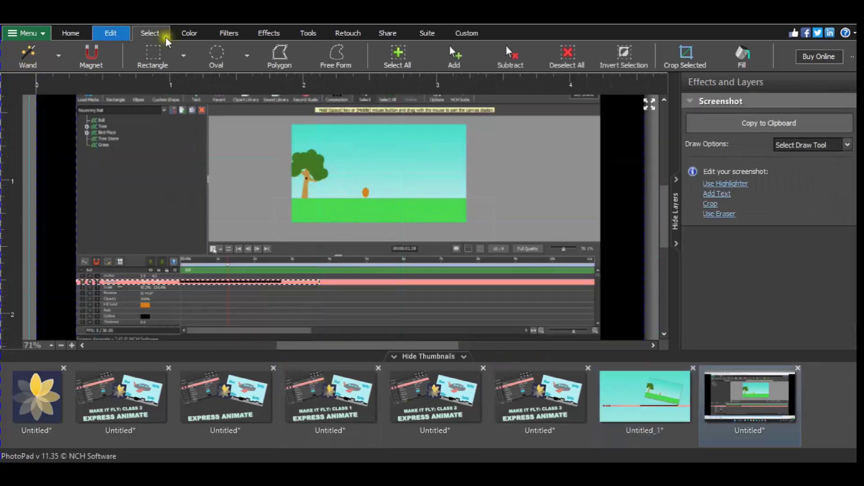
Step: Paste the Ball, Tree and Grass object list, enlarged, slightly tilted, at the upper left
{"action": "left_click", "coordinate": [150, 33]}
{"action": "left_click_drag", "start_coordinate": [136, 115], "coordinate": [76, 156]}
{"action": "right_click", "coordinate": [105, 141]}
{"action": "left_click", "coordinate": [134, 284]}
{"action": "left_click", "coordinate": [645, 396]}
{"action": "key", "text": "ctrl+v"}
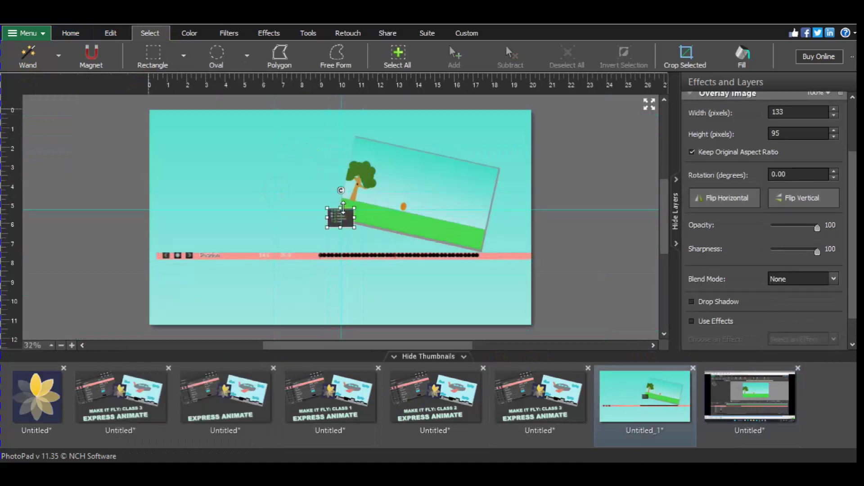
{"action": "mouse_move", "coordinate": [343, 184]}
{"action": "left_mouse_down"}
{"action": "mouse_move", "coordinate": [342, 150]}
{"action": "mouse_move", "coordinate": [216, 153]}
{"action": "left_mouse_up"}
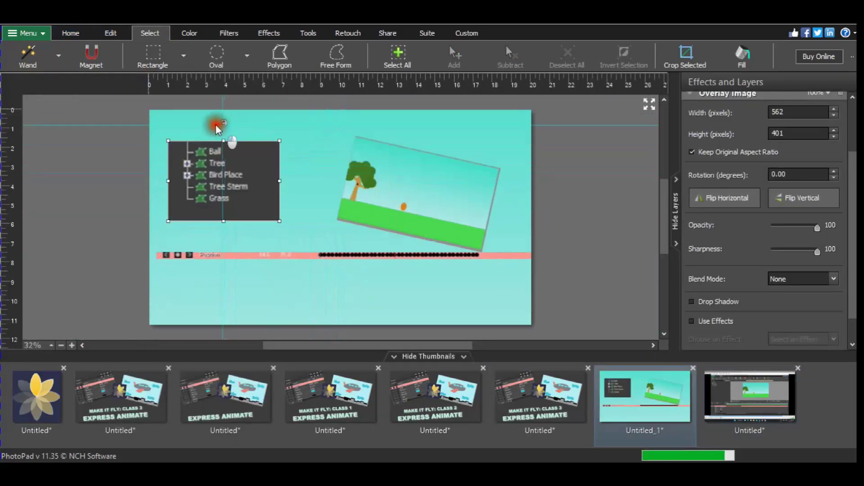
{"action": "left_click_drag", "start_coordinate": [225, 124], "coordinate": [209, 125]}
Step: Find the Effects tools and bring up the list of overlay shapes
{"action": "left_click", "coordinate": [348, 32]}
{"action": "left_click", "coordinate": [376, 33]}
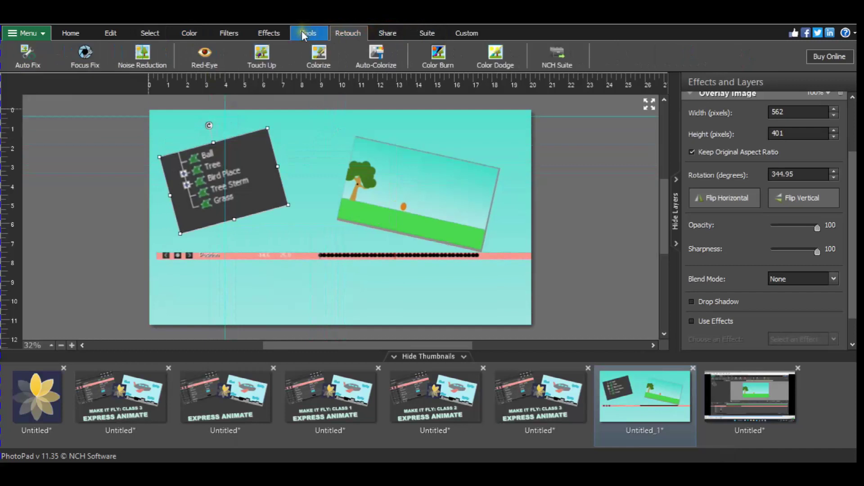
{"action": "left_click", "coordinate": [275, 31]}
{"action": "left_click", "coordinate": [620, 50]}
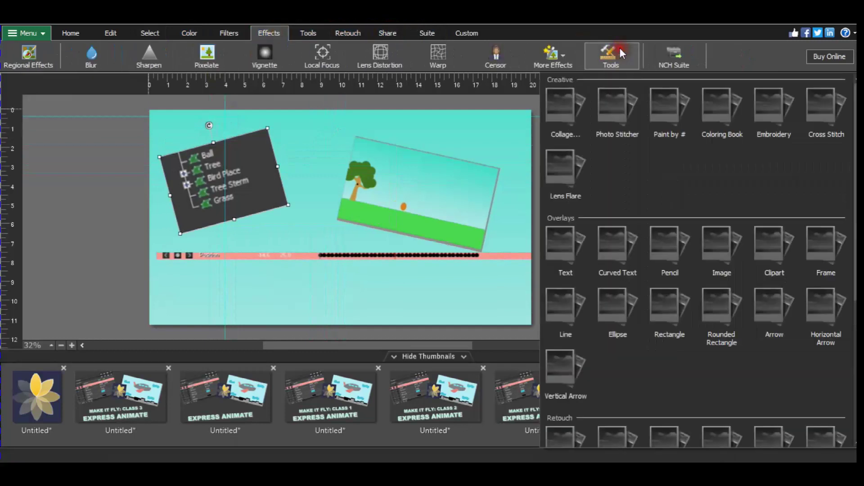
Step: Draw an arrow overlay and recolour it red in the brush and colour settings
{"action": "left_click", "coordinate": [781, 311]}
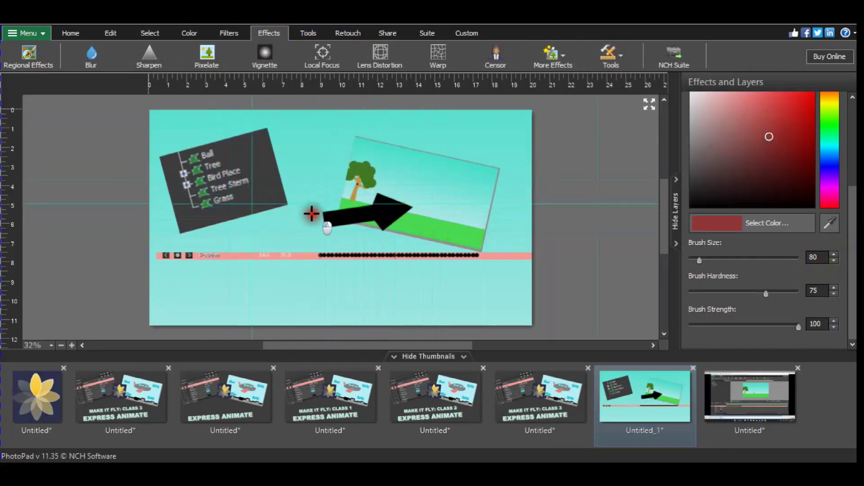
{"action": "scroll", "coordinate": [846, 194], "scroll_direction": "up", "scroll_amount": 2}
{"action": "left_click", "coordinate": [691, 120]}
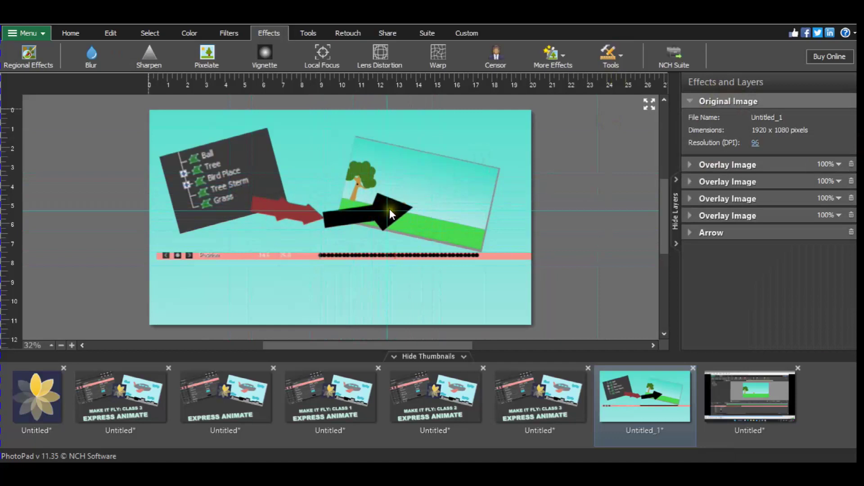
{"action": "left_click", "coordinate": [711, 232]}
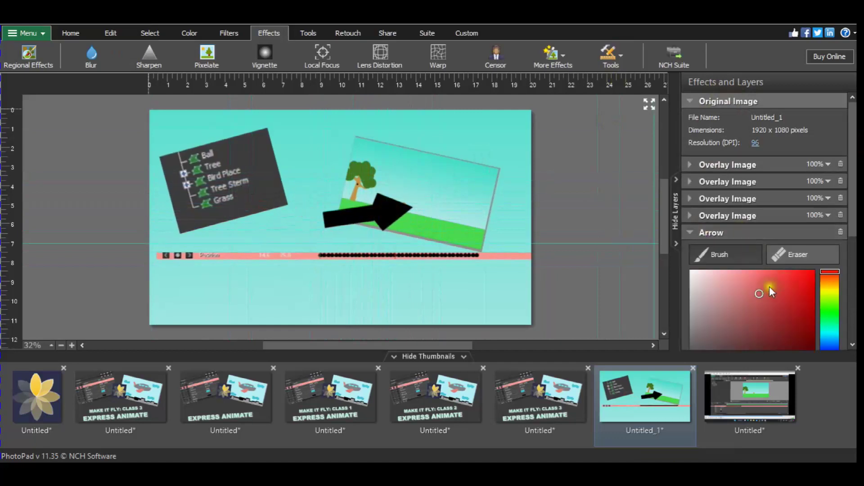
{"action": "left_click", "coordinate": [648, 259]}
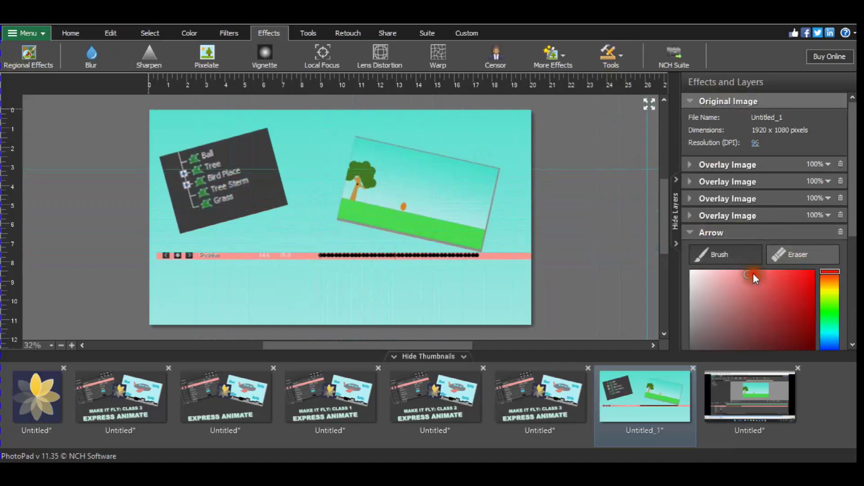
{"action": "scroll", "coordinate": [846, 288], "scroll_direction": "down", "scroll_amount": 3}
{"action": "scroll", "coordinate": [729, 333], "scroll_direction": "down", "scroll_amount": 2}
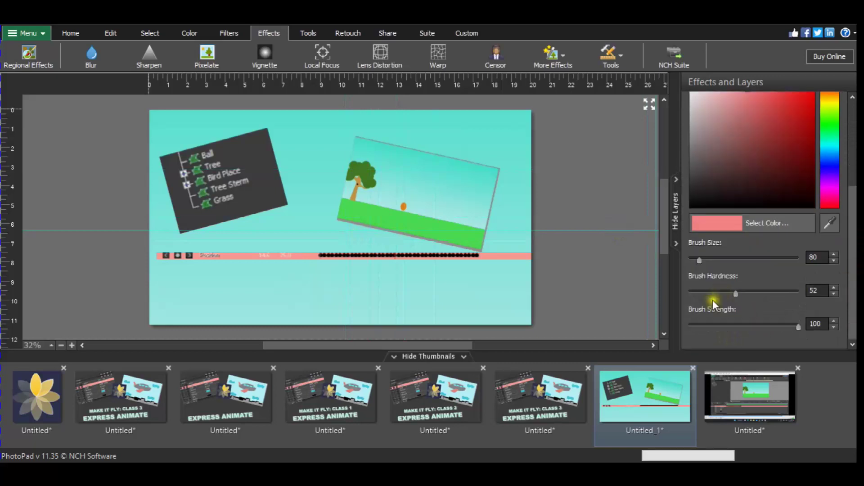
{"action": "scroll", "coordinate": [770, 109], "scroll_direction": "up", "scroll_amount": 2}
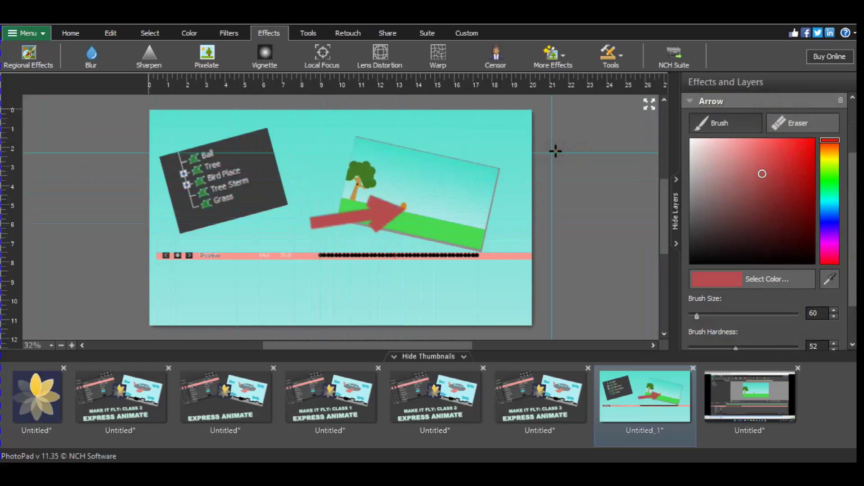
Step: Collapse the arrow settings, dismiss the professional-version prompt and show the base image details
{"action": "left_click", "coordinate": [700, 103]}
{"action": "left_click", "coordinate": [309, 33]}
{"action": "left_click", "coordinate": [518, 54]}
{"action": "key", "text": "Escape"}
{"action": "left_click", "coordinate": [730, 100]}
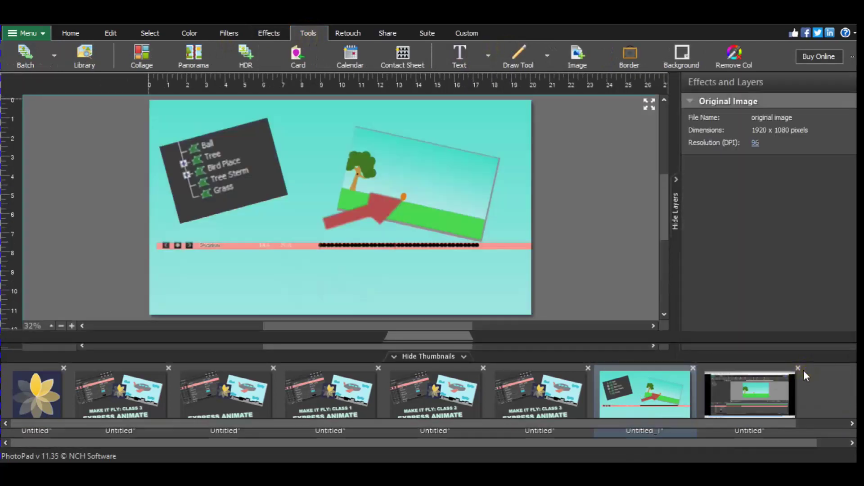
Step: Add a BOUNCING BALL title to the last design and place it below the pink bar
{"action": "left_click", "coordinate": [803, 371]}
{"action": "left_click", "coordinate": [459, 54]}
{"action": "type", "text": "BOUNCING BALL"}
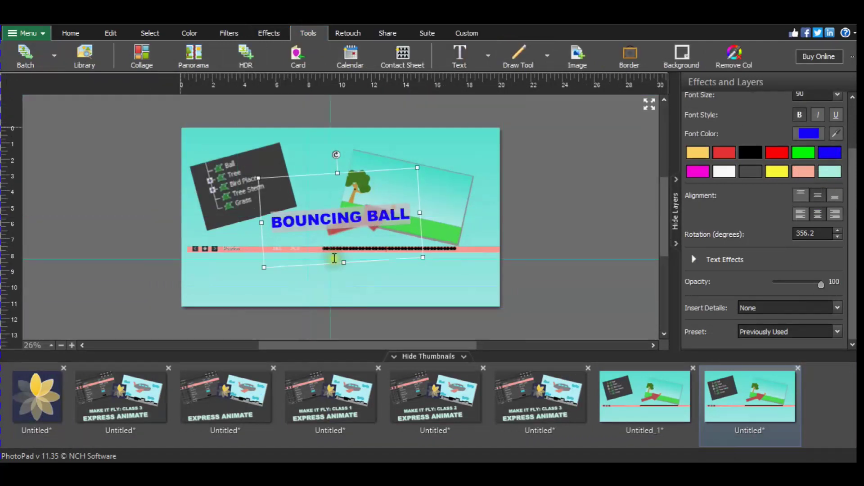
{"action": "left_click_drag", "start_coordinate": [337, 173], "coordinate": [341, 209]}
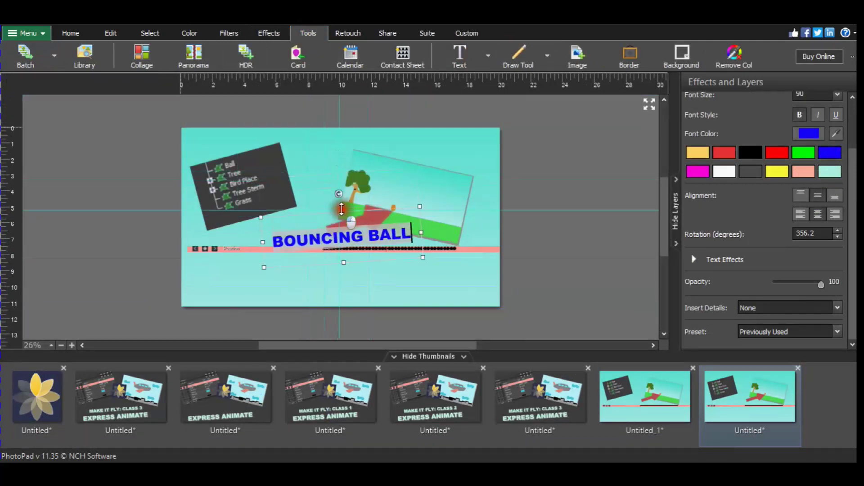
{"action": "left_click_drag", "start_coordinate": [348, 271], "coordinate": [348, 259]}
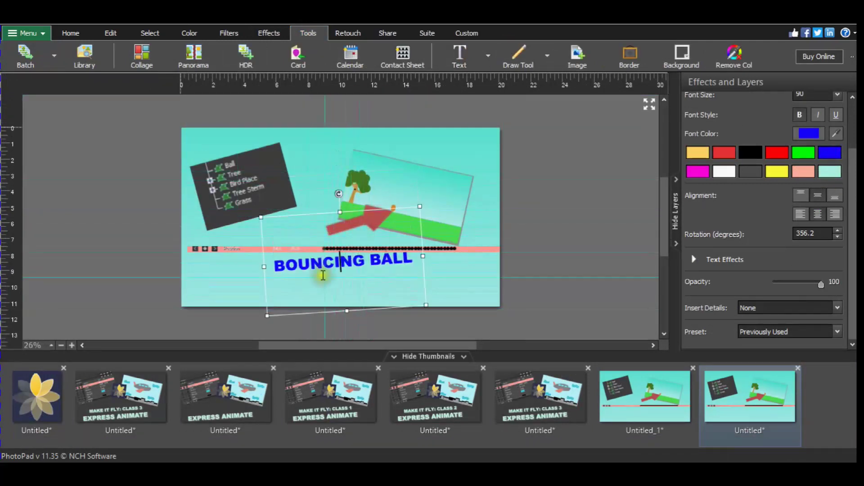
{"action": "left_click_drag", "start_coordinate": [350, 309], "coordinate": [600, 225]}
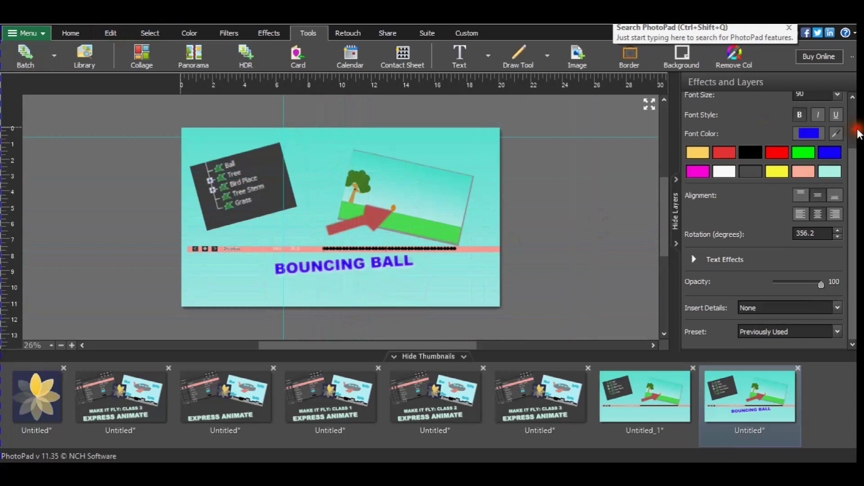
Step: Add a one-line EXPRESS ANIMATE title at size 130 with yellow shadow under BOUNCING BALL
{"action": "left_click", "coordinate": [459, 56]}
{"action": "type", "text": "EXPRESS ANIM"}
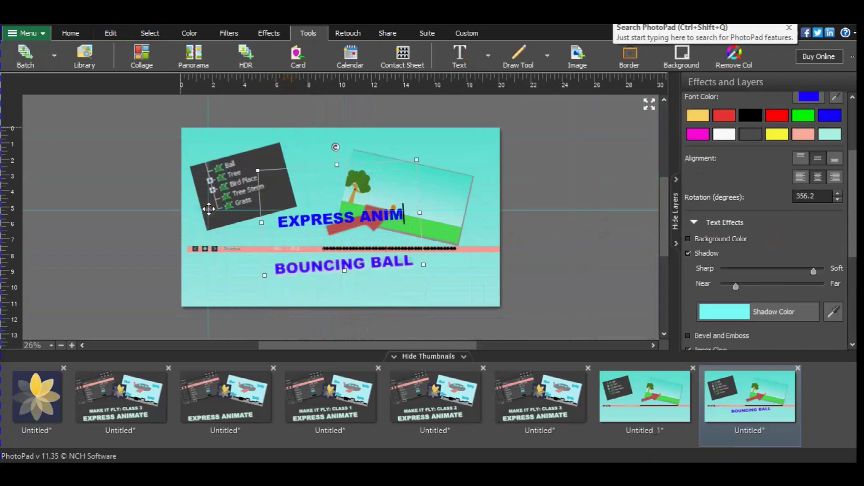
{"action": "type", "text": "ATE"}
{"action": "scroll", "coordinate": [818, 119], "scroll_direction": "up", "scroll_amount": 4}
{"action": "scroll", "coordinate": [818, 119], "scroll_direction": "up", "scroll_amount": 1}
{"action": "type", "text": "130"}
{"action": "scroll", "coordinate": [801, 203], "scroll_direction": "down", "scroll_amount": 3}
{"action": "left_click", "coordinate": [738, 313]}
{"action": "left_click", "coordinate": [202, 63]}
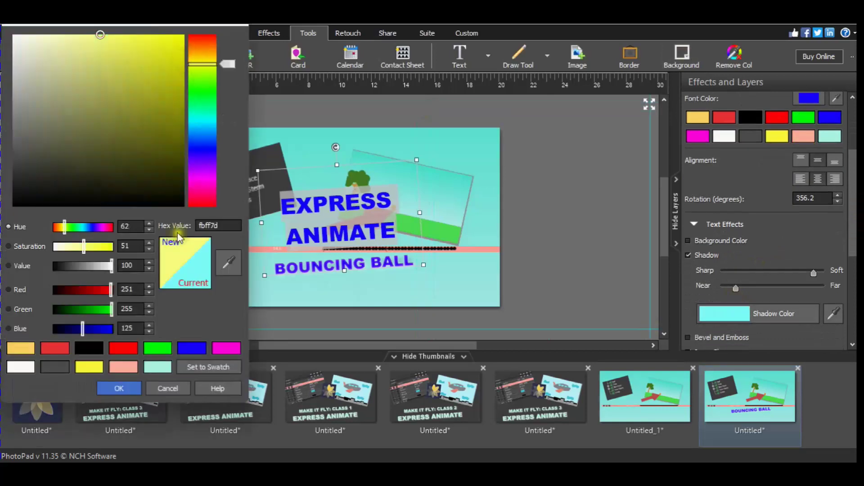
{"action": "left_click", "coordinate": [118, 388]}
{"action": "left_click_drag", "start_coordinate": [495, 203], "coordinate": [499, 204]}
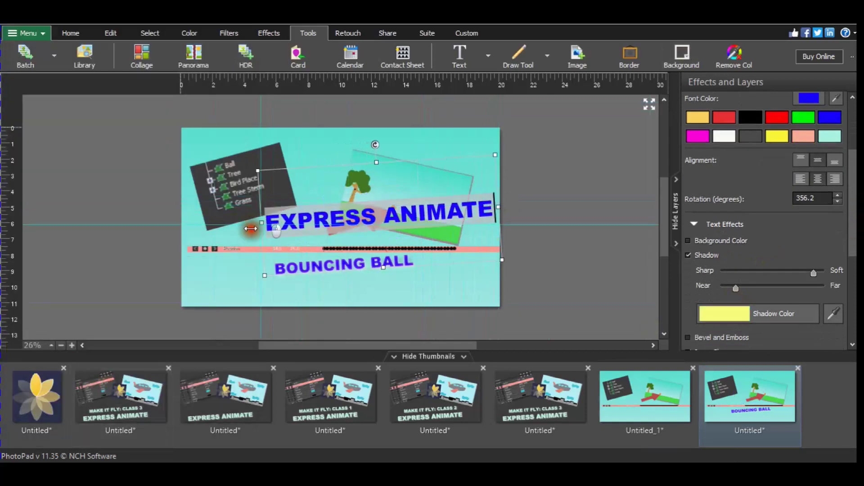
{"action": "left_click_drag", "start_coordinate": [358, 276], "coordinate": [362, 216]}
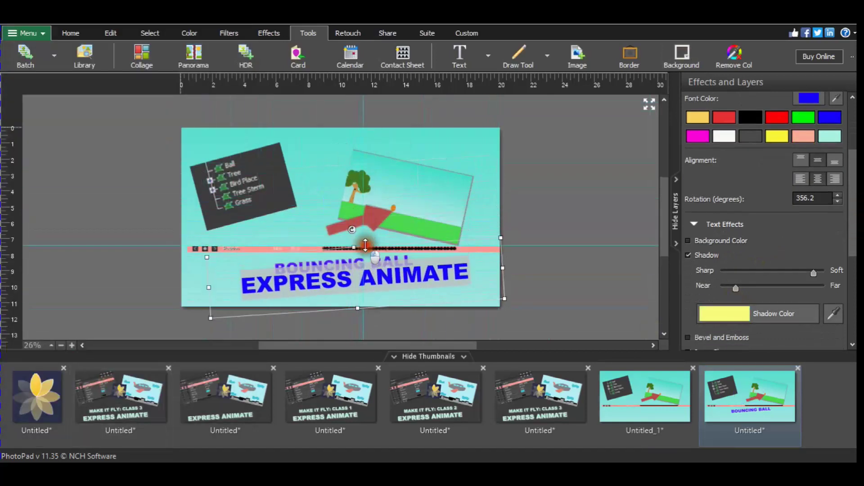
{"action": "left_click", "coordinate": [25, 406]}
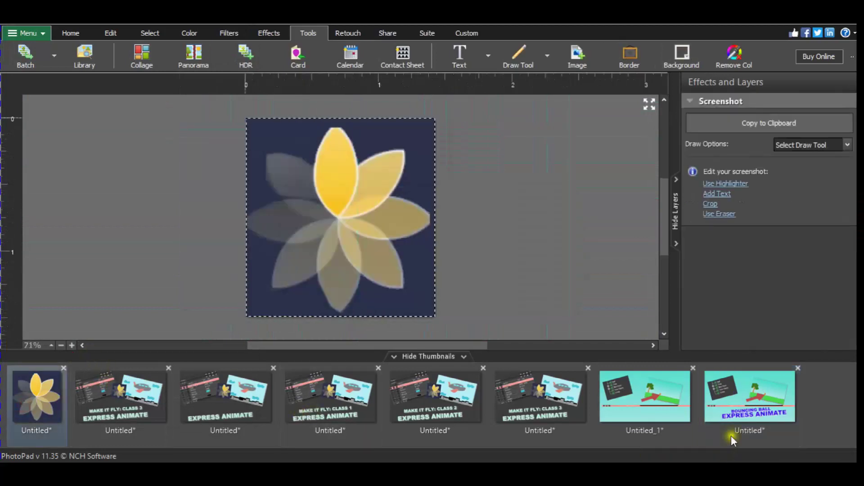
Step: Paste and shrink the flower on the design, then undo to restore the EXPRESS ANIMATE title
{"action": "left_click", "coordinate": [735, 432]}
{"action": "key", "text": "ctrl+v"}
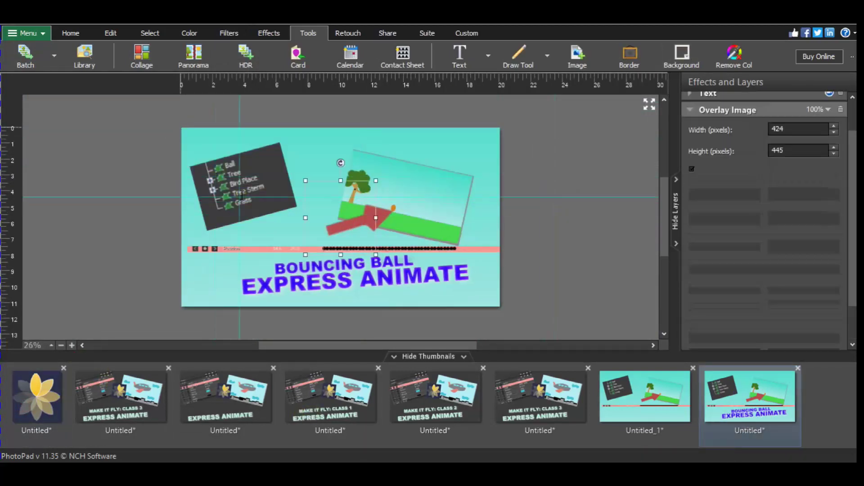
{"action": "left_click_drag", "start_coordinate": [343, 188], "coordinate": [343, 194]}
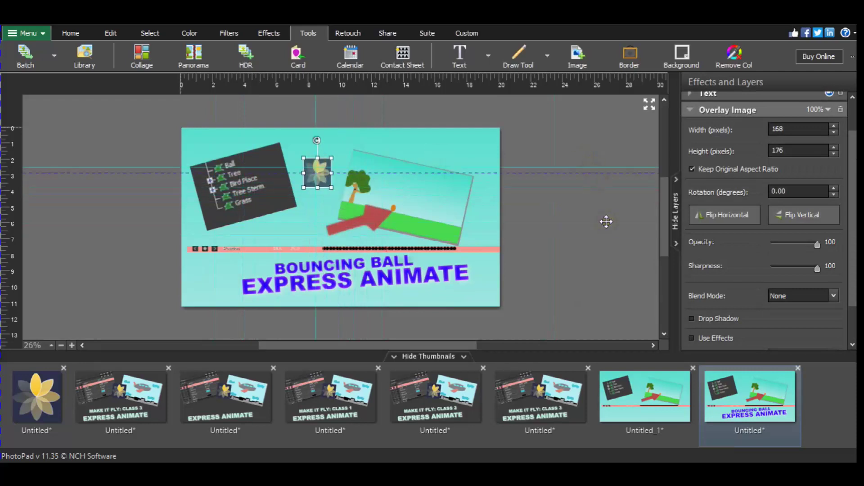
{"action": "left_click", "coordinate": [36, 396]}
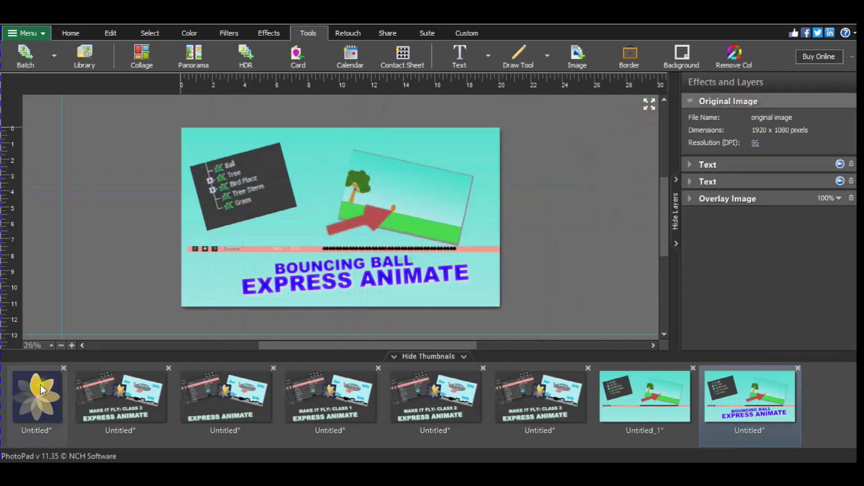
{"action": "left_click", "coordinate": [560, 255]}
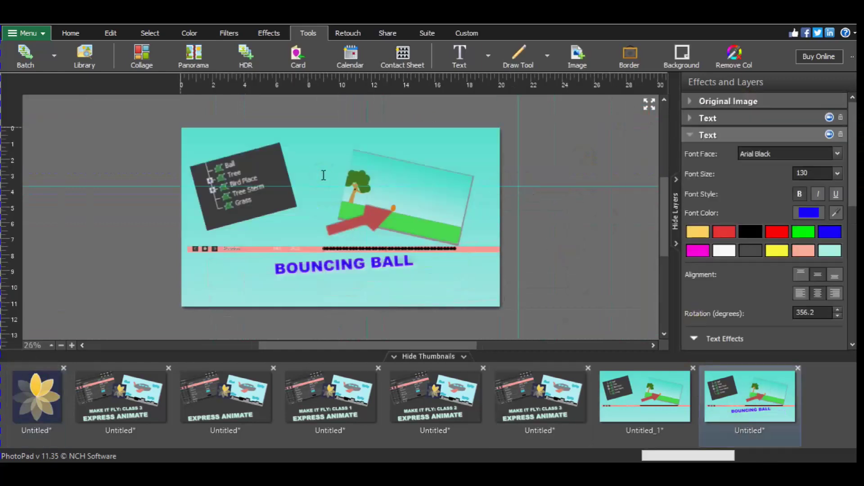
{"action": "key", "text": "ctrl+z"}
Step: Copy the whole flower image and close the third dark design
{"action": "key", "text": "ctrl+a"}
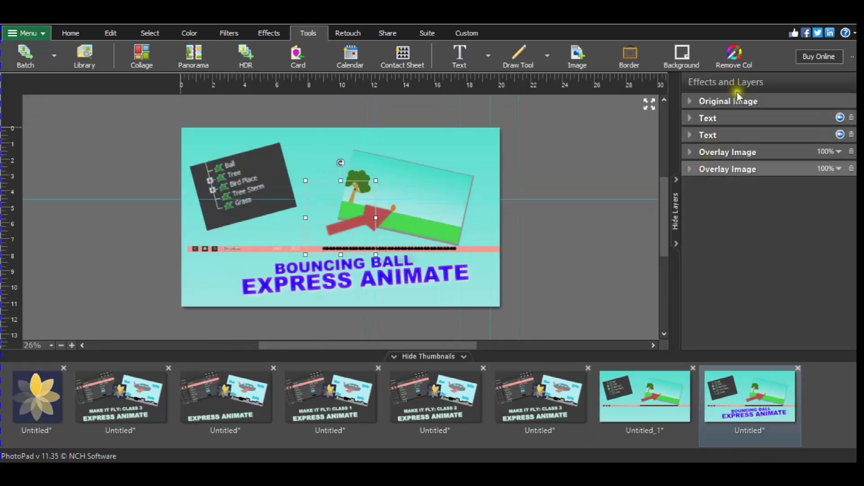
{"action": "key", "text": "ctrl+c"}
{"action": "left_click", "coordinate": [444, 247]}
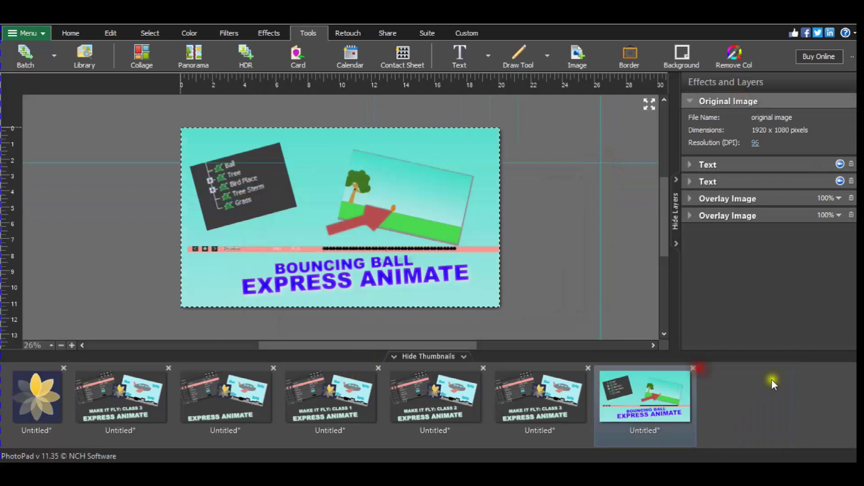
{"action": "left_click", "coordinate": [259, 376]}
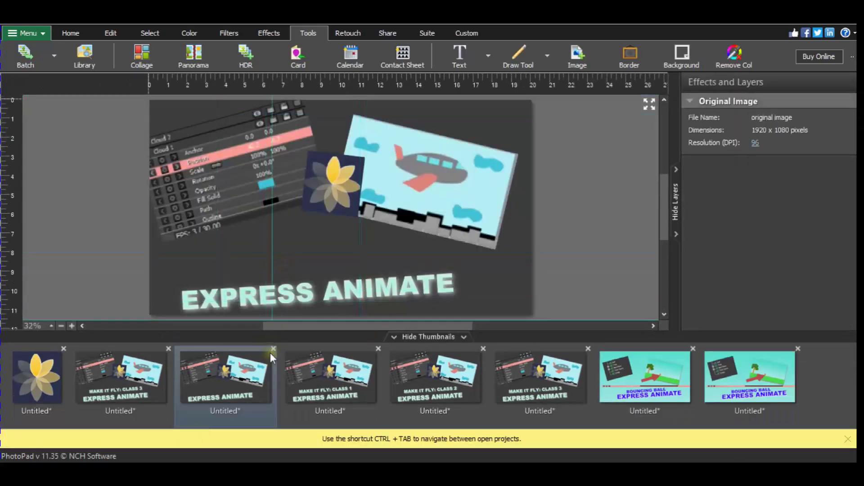
{"action": "left_click", "coordinate": [274, 366]}
Step: Paste the flower onto the last Bouncing Ball design, shrunk, tilted about 18°, opacity 85
{"action": "left_click", "coordinate": [661, 397]}
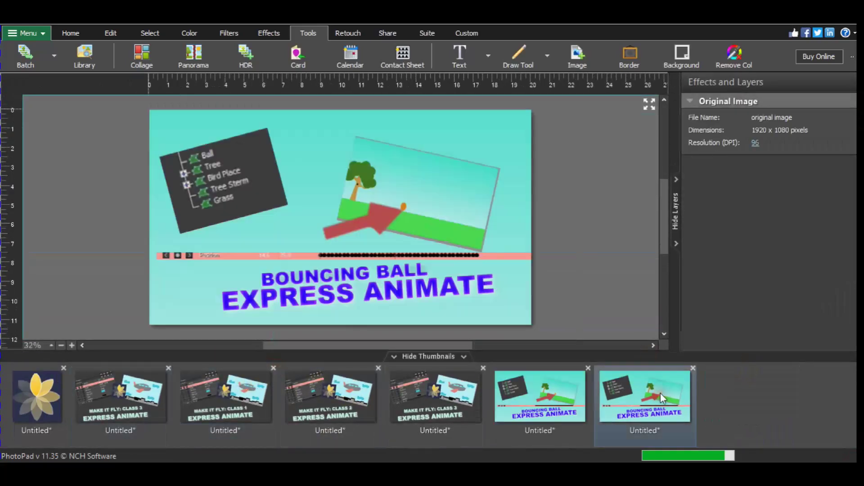
{"action": "left_click", "coordinate": [291, 163]}
{"action": "left_click", "coordinate": [32, 398]}
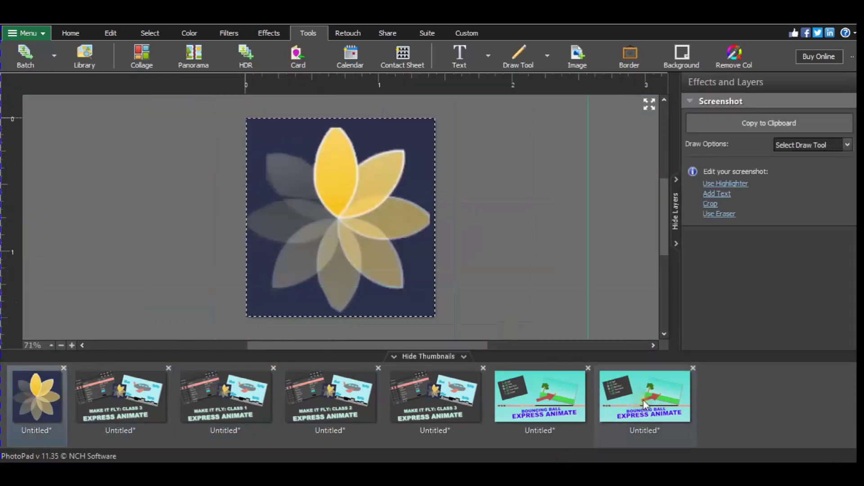
{"action": "left_click", "coordinate": [646, 403]}
{"action": "key", "text": "ctrl+v"}
{"action": "left_click_drag", "start_coordinate": [386, 260], "coordinate": [355, 232]}
{"action": "left_click_drag", "start_coordinate": [327, 203], "coordinate": [308, 163]}
{"action": "left_click_drag", "start_coordinate": [307, 118], "coordinate": [323, 117]}
{"action": "left_click_drag", "start_coordinate": [817, 210], "coordinate": [810, 210]}
{"action": "left_click", "coordinate": [578, 142]}
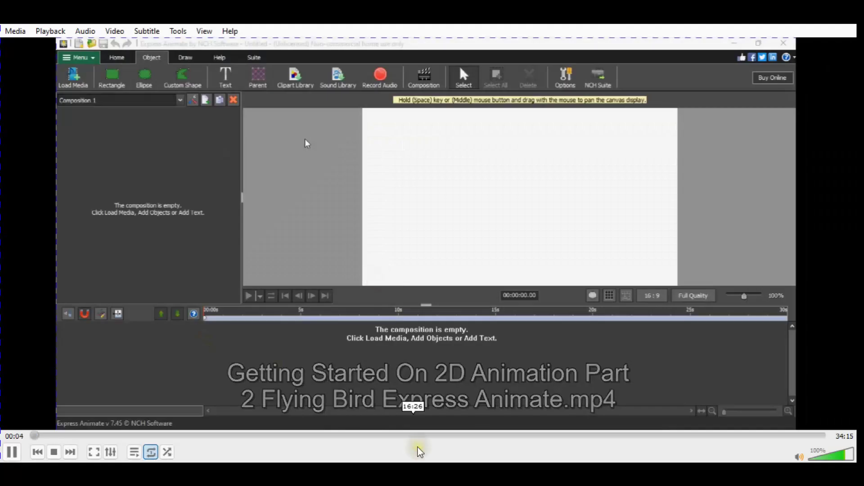
{"action": "left_click", "coordinate": [703, 435]}
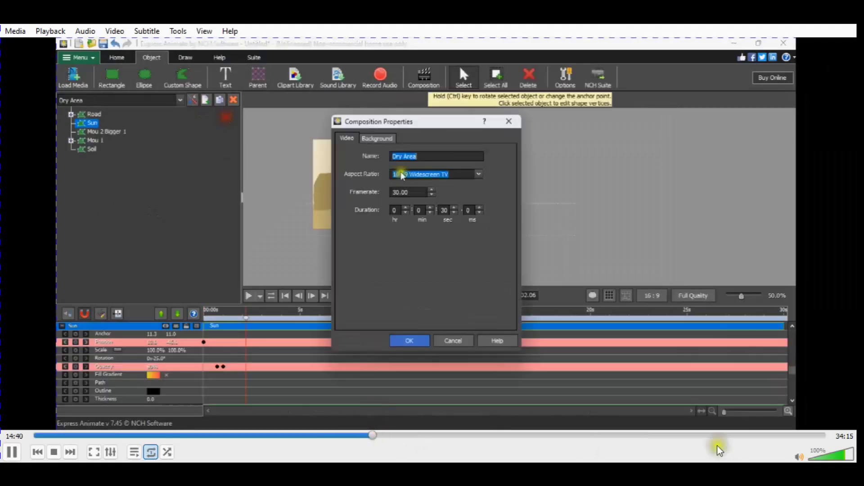
Step: Pause the VLC video on a desert scene near its end
{"action": "left_click", "coordinate": [753, 435]}
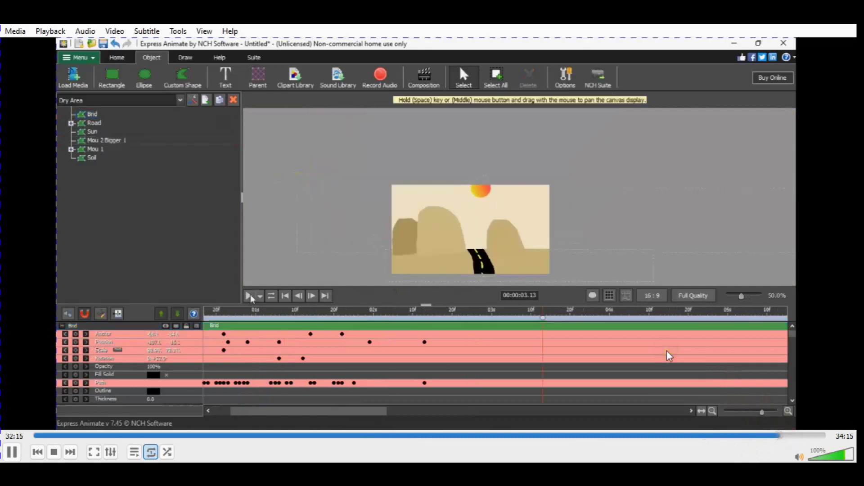
{"action": "left_click", "coordinate": [809, 435]}
{"action": "key", "text": "space"}
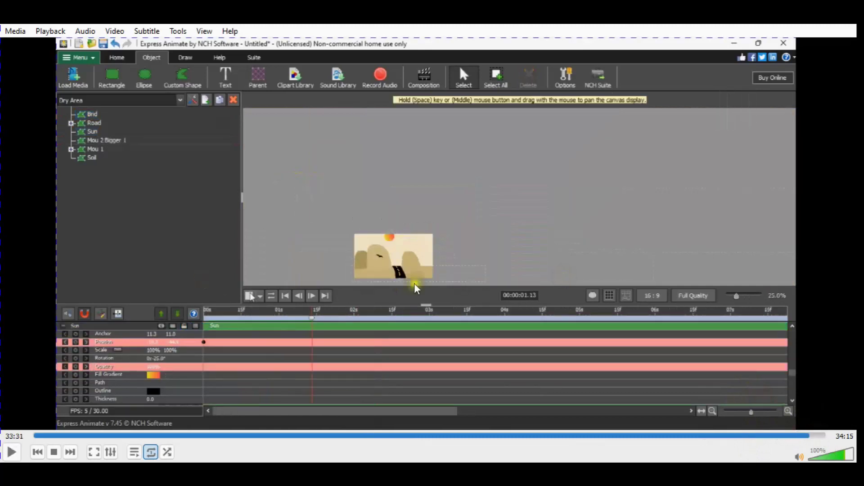
{"action": "left_click", "coordinate": [826, 436]}
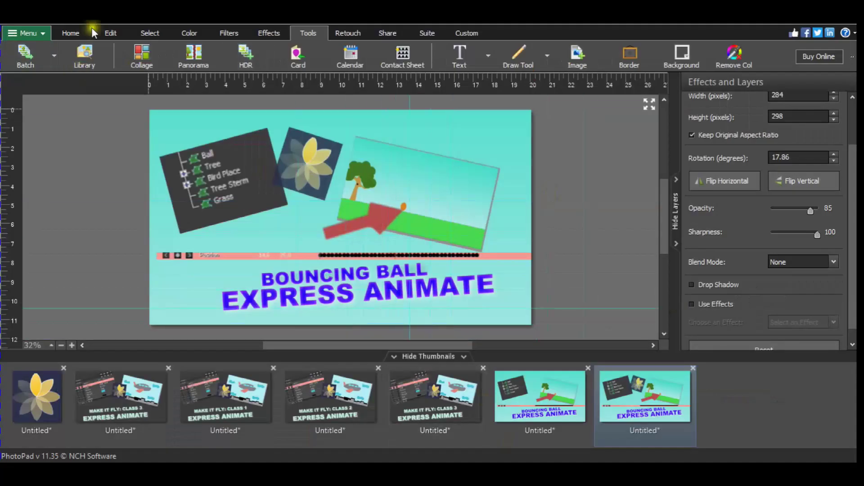
Step: Screenshot the desert scene into PhotoPad and paste a selected area onto the first Bouncing Ball design
{"action": "left_click", "coordinate": [780, 104]}
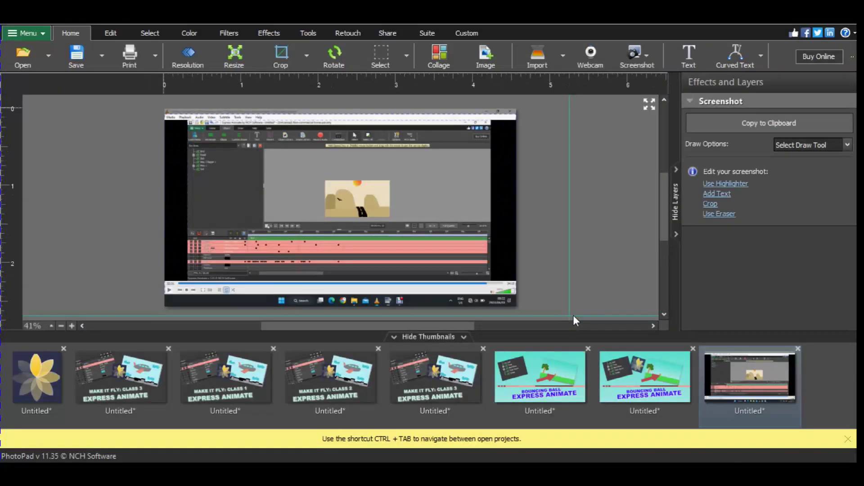
{"action": "left_click", "coordinate": [150, 33]}
{"action": "left_click_drag", "start_coordinate": [372, 193], "coordinate": [386, 205]}
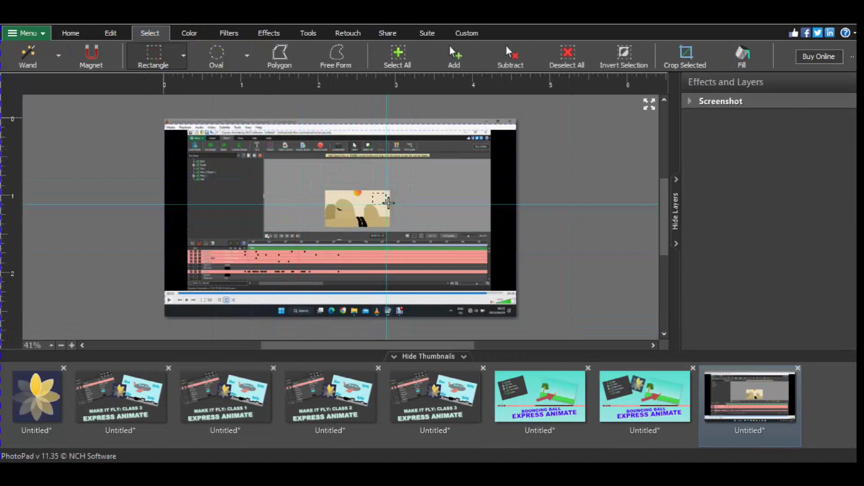
{"action": "left_click", "coordinate": [560, 407]}
{"action": "key", "text": "ctrl+v"}
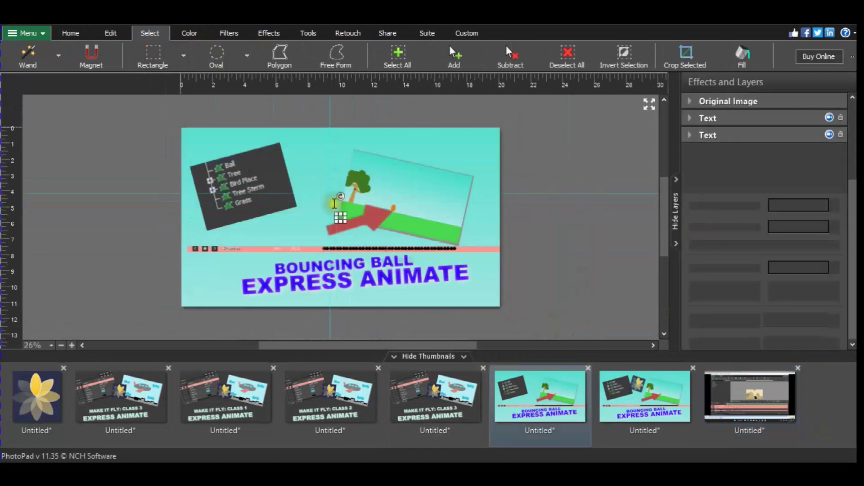
Step: Stretch the pasted layer over the whole image and move the Text layers below the overlays
{"action": "left_click_drag", "start_coordinate": [263, 261], "coordinate": [178, 243]}
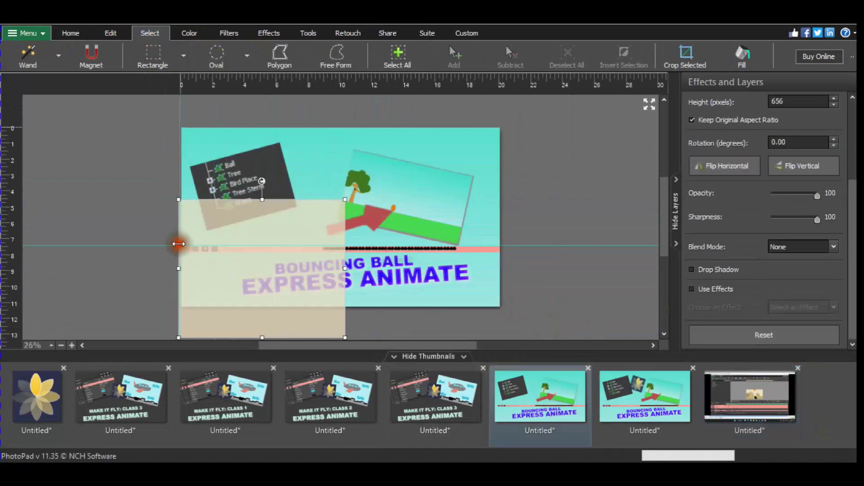
{"action": "left_click_drag", "start_coordinate": [345, 269], "coordinate": [539, 255]}
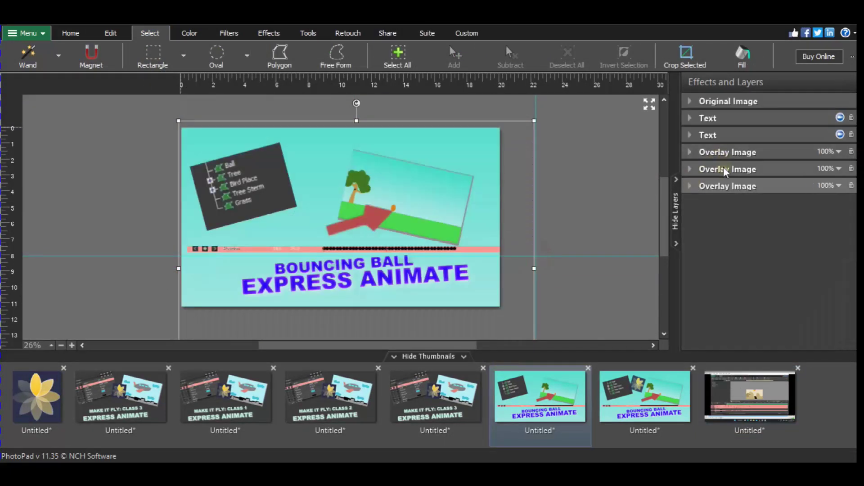
{"action": "left_click_drag", "start_coordinate": [734, 205], "coordinate": [733, 202]}
{"action": "left_click_drag", "start_coordinate": [707, 118], "coordinate": [720, 200]}
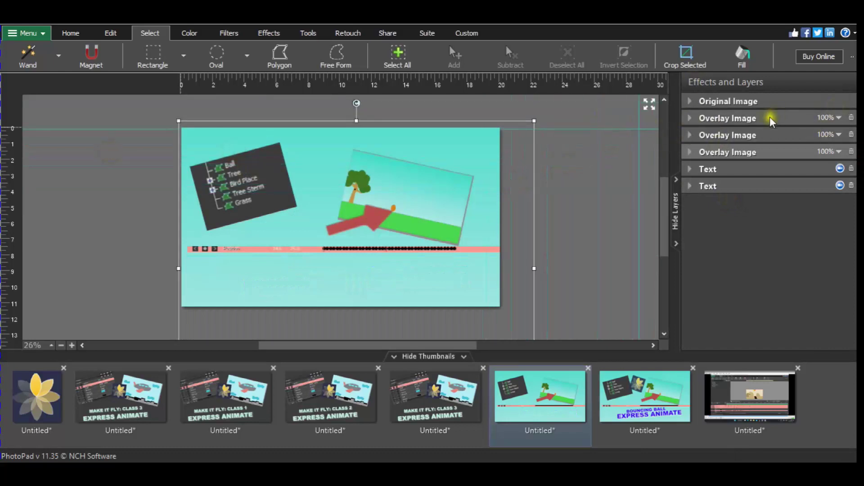
{"action": "left_click", "coordinate": [719, 186]}
{"action": "left_click", "coordinate": [714, 169]}
{"action": "left_click", "coordinate": [728, 153]}
Step: Create a new blank 1920 x 1080 image, Untitled_2
{"action": "left_click", "coordinate": [27, 33]}
{"action": "left_click", "coordinate": [171, 41]}
{"action": "left_click", "coordinate": [451, 309]}
{"action": "left_click", "coordinate": [588, 367]}
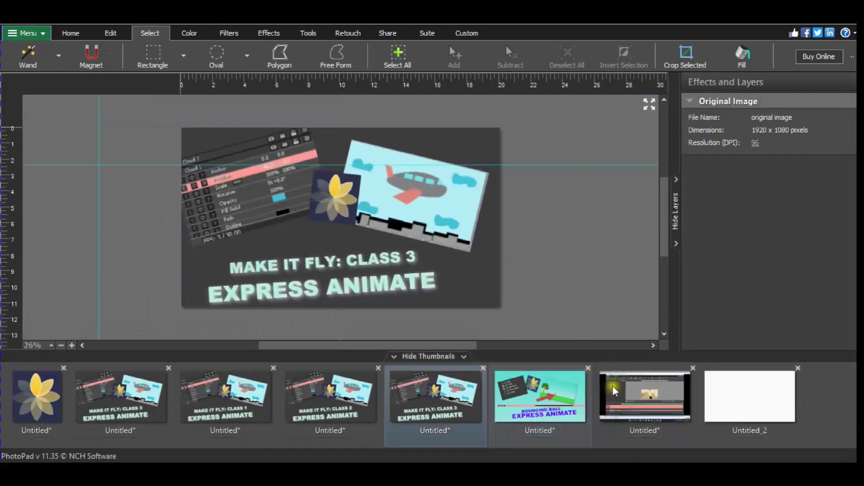
Step: Fill the canvas with the beige image and add an enlarged, tilted layer-list image
{"action": "key", "text": "ctrl+v"}
{"action": "left_click_drag", "start_coordinate": [338, 203], "coordinate": [129, 341]}
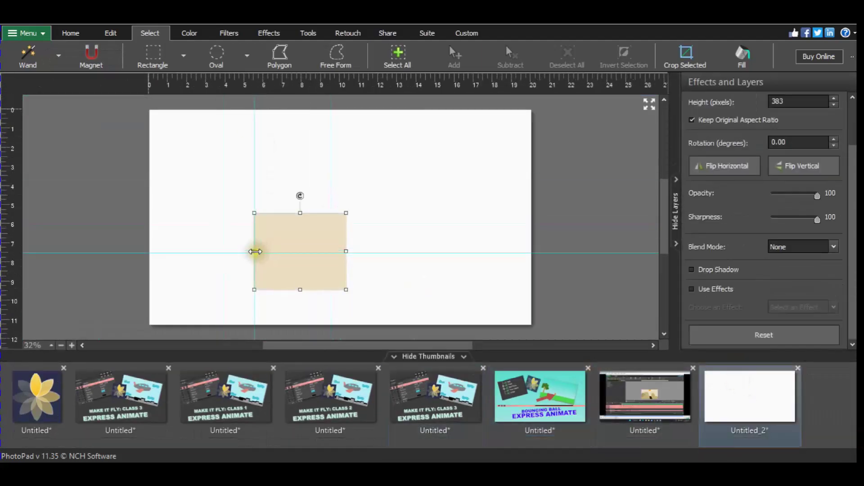
{"action": "left_click", "coordinate": [645, 396]}
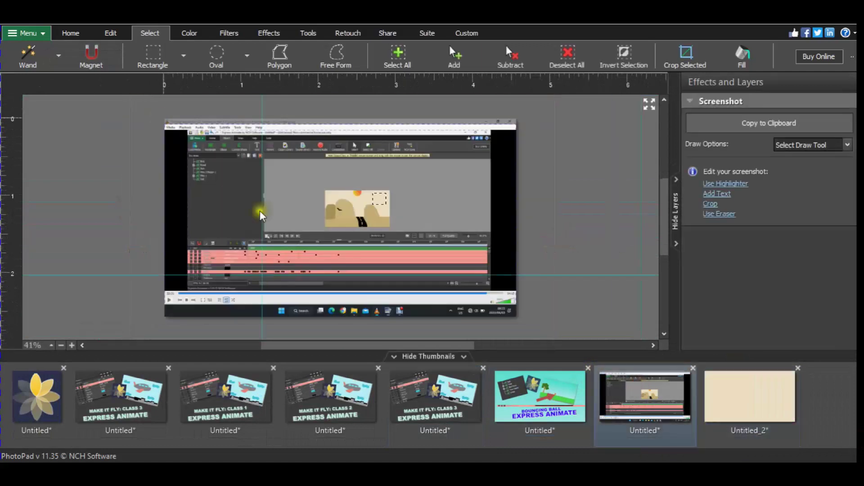
{"action": "key", "text": "ctrl+c"}
{"action": "left_click", "coordinate": [748, 391]}
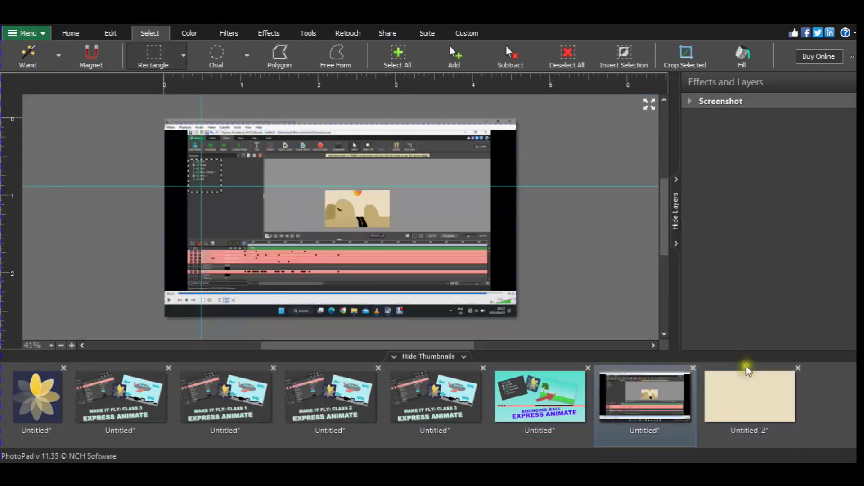
{"action": "key", "text": "ctrl+v"}
{"action": "left_click_drag", "start_coordinate": [346, 229], "coordinate": [396, 266]}
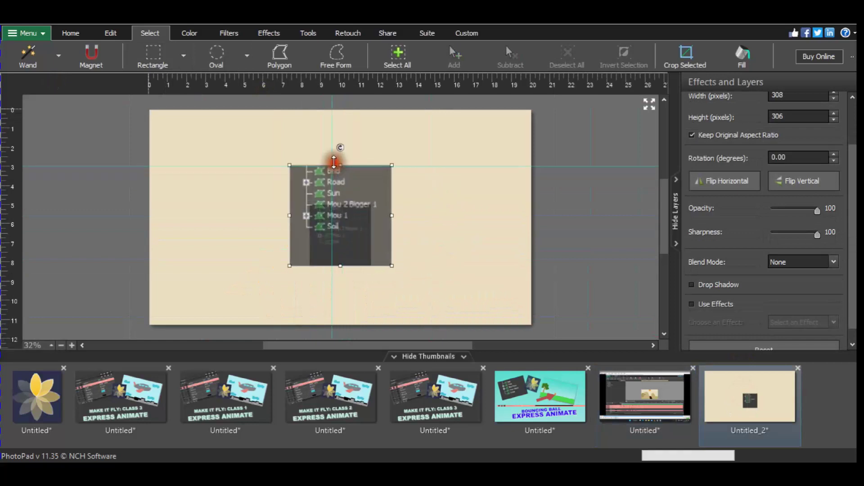
{"action": "left_click_drag", "start_coordinate": [332, 154], "coordinate": [234, 135]}
Step: Copy the hill preview picture from the screenshot and paste it enlarged and tilted
{"action": "left_click", "coordinate": [645, 397]}
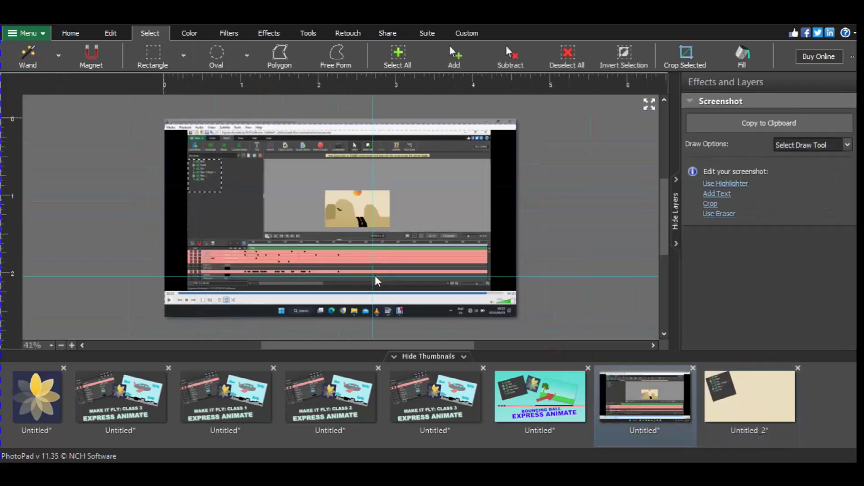
{"action": "left_click", "coordinate": [153, 56]}
{"action": "left_click_drag", "start_coordinate": [303, 149], "coordinate": [461, 238]}
{"action": "right_click", "coordinate": [464, 239]}
{"action": "left_click", "coordinate": [444, 312]}
{"action": "left_click", "coordinate": [749, 397]}
{"action": "key", "text": "ctrl+v"}
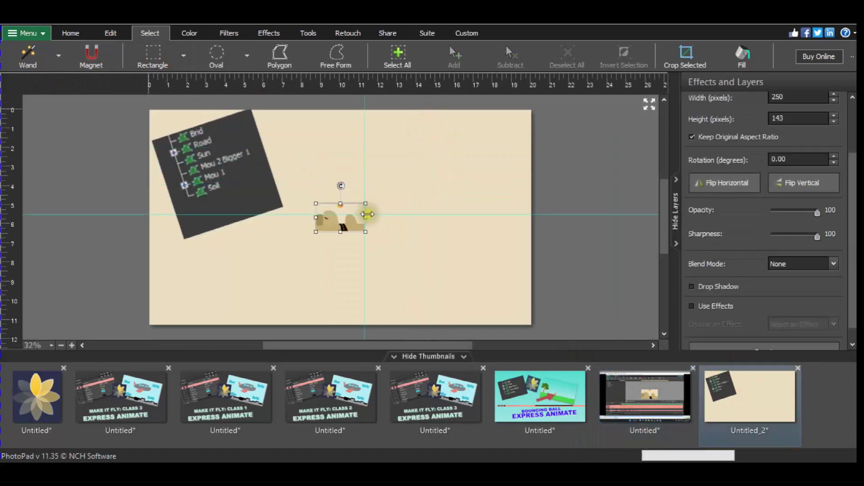
{"action": "left_click_drag", "start_coordinate": [376, 158], "coordinate": [432, 144]}
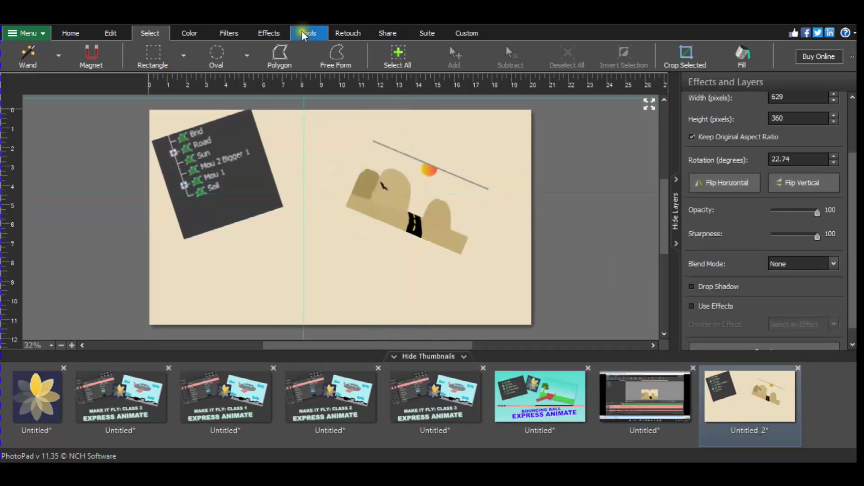
Step: Draw an arrow overlay on the hill scene and place a text box for the FLYING title
{"action": "left_click", "coordinate": [269, 33]}
{"action": "left_click", "coordinate": [610, 54]}
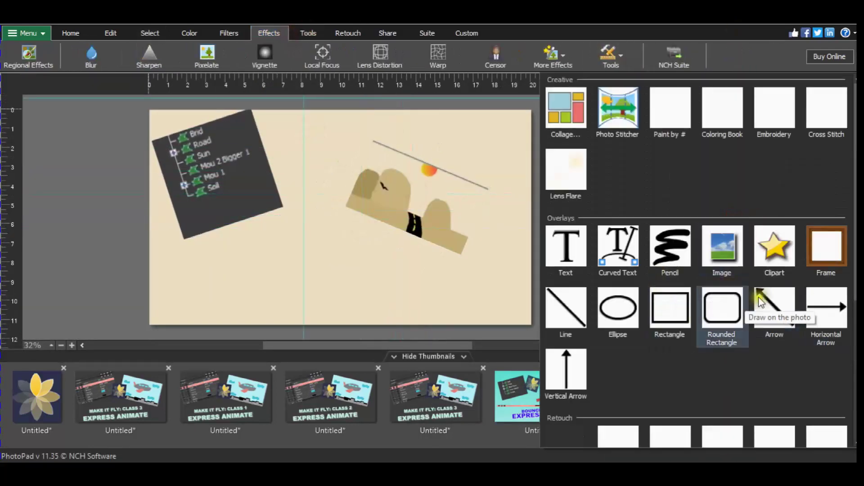
{"action": "left_click", "coordinate": [670, 247]}
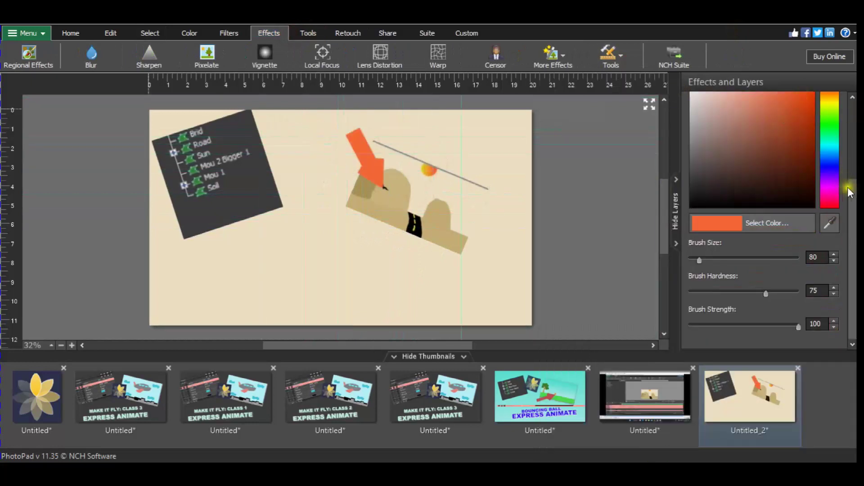
{"action": "scroll", "coordinate": [846, 186], "scroll_direction": "up", "scroll_amount": 2}
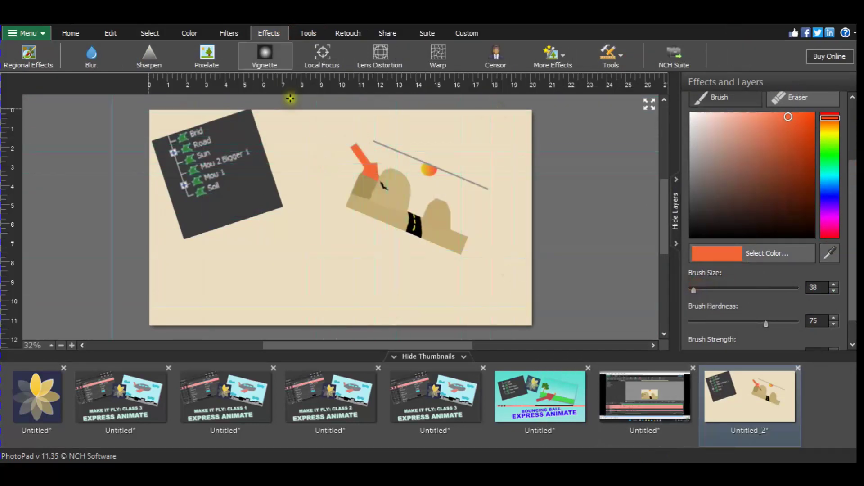
{"action": "left_click", "coordinate": [309, 33]}
{"action": "left_click", "coordinate": [368, 258]}
{"action": "type", "text": "FLYING BIRD"}
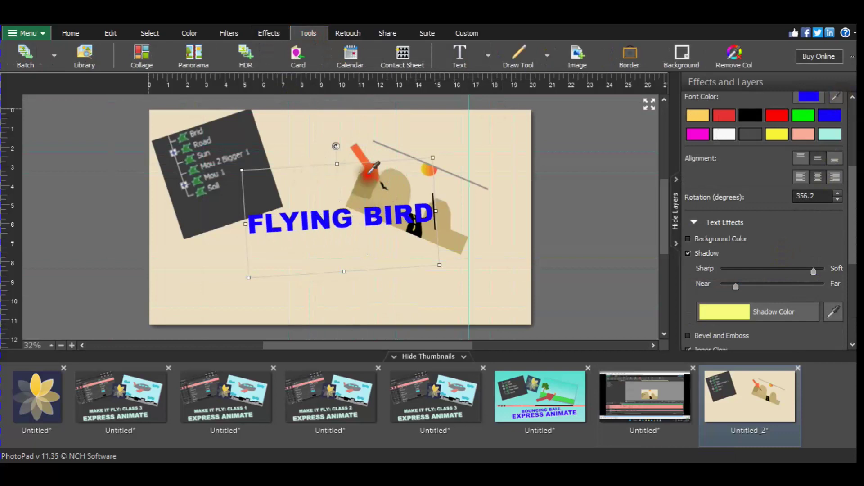
Step: Colour the FLYING BIRD title tan and move it to the bottom of the thumbnail
{"action": "left_click", "coordinate": [369, 173]}
{"action": "left_click_drag", "start_coordinate": [342, 222], "coordinate": [345, 302]}
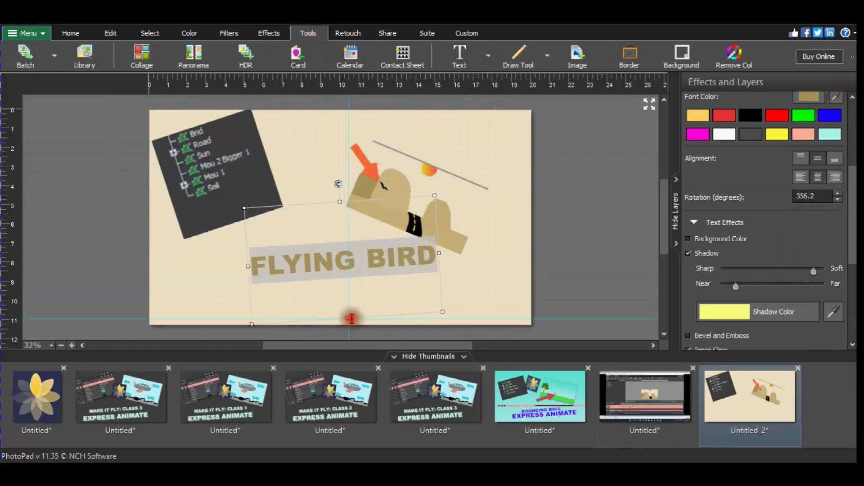
{"action": "left_click", "coordinate": [545, 238]}
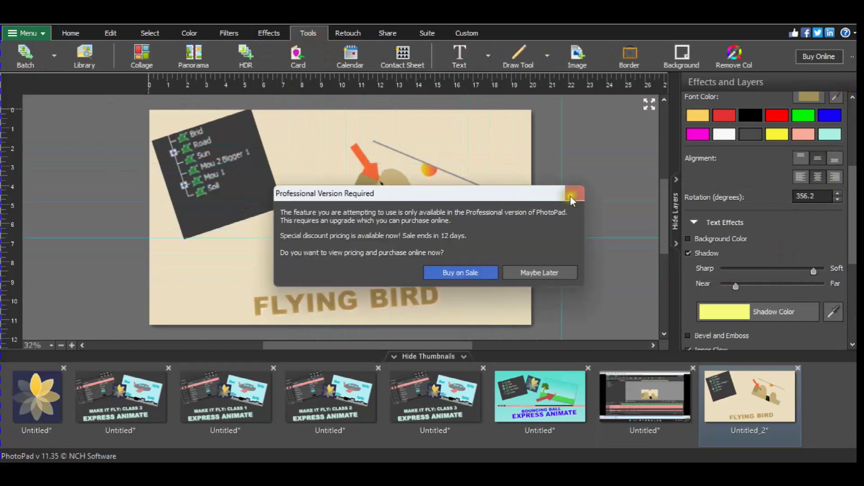
{"action": "left_click", "coordinate": [537, 272]}
{"action": "left_click", "coordinate": [598, 218]}
Step: Copy the whole thumbnail and paste it as a new project
{"action": "key", "text": "ctrl+a"}
{"action": "key", "text": "ctrl+c"}
{"action": "key", "text": "ctrl+shift+v"}
{"action": "left_click", "coordinate": [693, 368]}
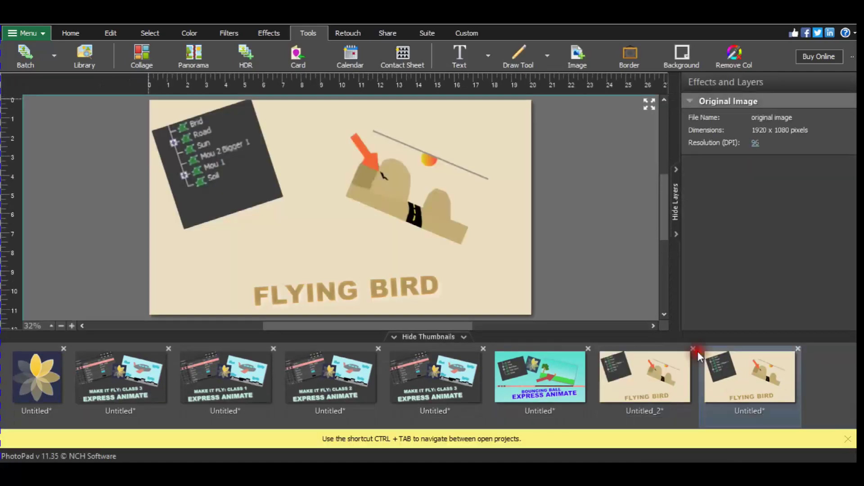
Step: Add EXPRESS ANIMATE text at font size 80 just above FLYING BIRD
{"action": "left_click", "coordinate": [459, 57]}
{"action": "left_click", "coordinate": [331, 260]}
{"action": "type", "text": "EXPRESS"}
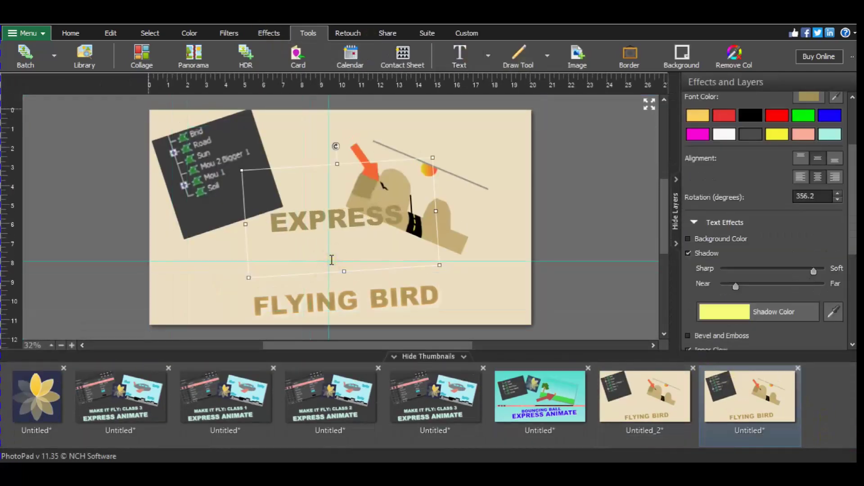
{"action": "type", "text": "ANIMATE"}
{"action": "scroll", "coordinate": [765, 203], "scroll_direction": "up", "scroll_amount": 3}
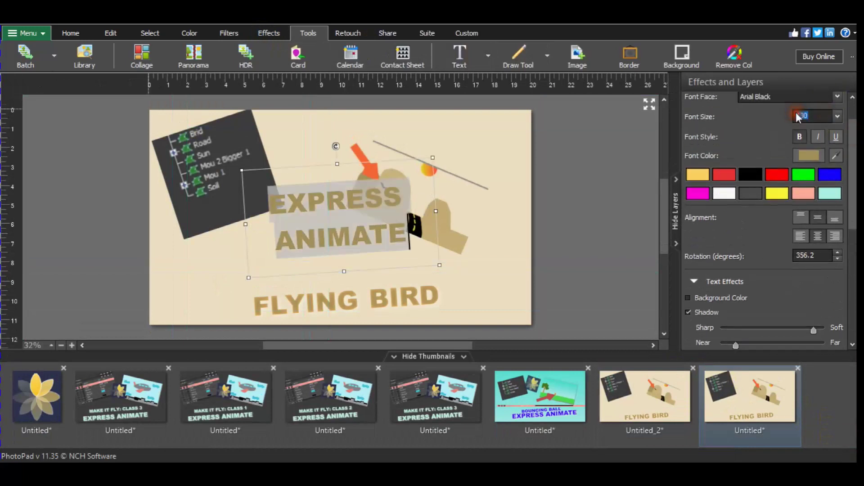
{"action": "left_click", "coordinate": [837, 115]}
{"action": "type", "text": "90"}
{"action": "left_click_drag", "start_coordinate": [343, 162], "coordinate": [343, 260]}
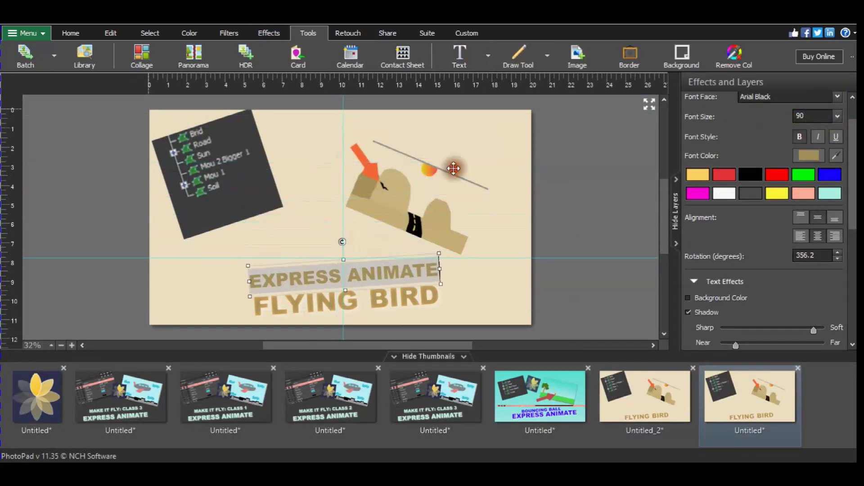
{"action": "type", "text": "80"}
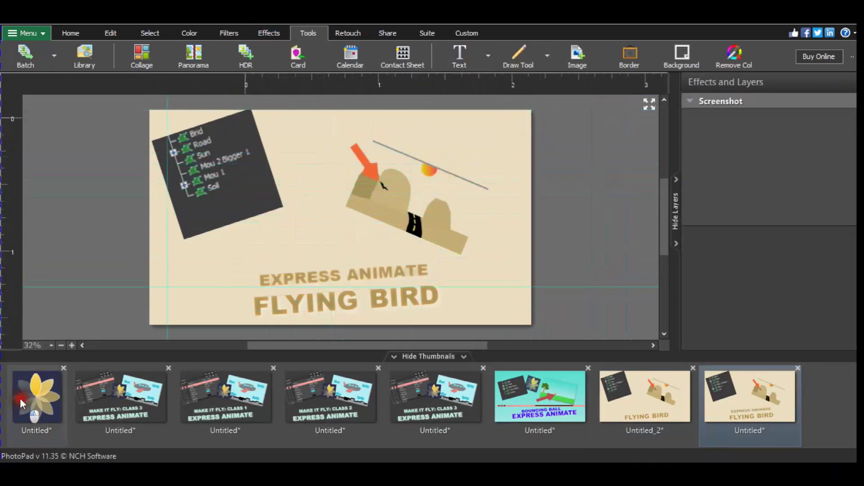
{"action": "scroll", "coordinate": [766, 180], "scroll_direction": "up", "scroll_amount": 3}
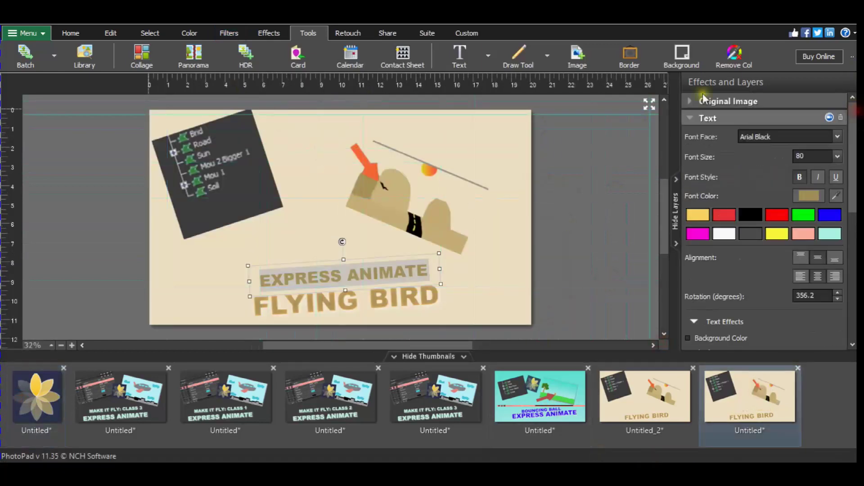
Step: Paste the flower logo onto the thumbnail and shrink it beside the hill scene
{"action": "left_click", "coordinate": [729, 119]}
{"action": "left_click", "coordinate": [324, 202]}
{"action": "key", "text": "ctrl+v"}
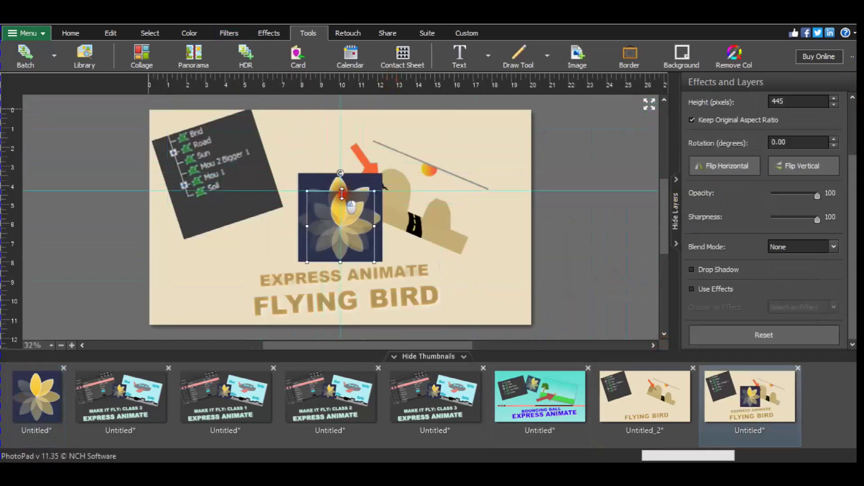
{"action": "scroll", "coordinate": [324, 202], "scroll_direction": "down", "scroll_amount": 3}
{"action": "left_click_drag", "start_coordinate": [324, 202], "coordinate": [305, 203]}
{"action": "left_click", "coordinate": [619, 217]}
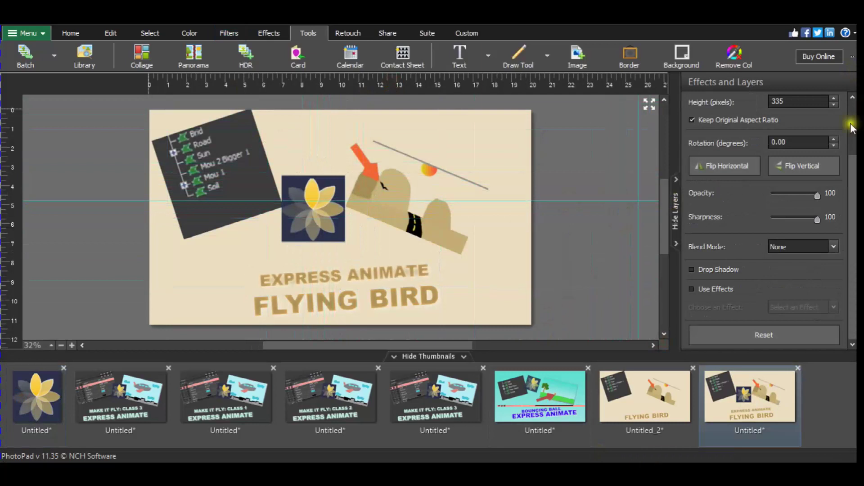
{"action": "scroll", "coordinate": [729, 115], "scroll_direction": "up", "scroll_amount": 3}
Step: Duplicate the finished logo thumbnail into another new project and close the unneeded one
{"action": "left_click", "coordinate": [728, 100]}
{"action": "key", "text": "ctrl+a"}
{"action": "key", "text": "ctrl+c"}
{"action": "left_click", "coordinate": [457, 251]}
{"action": "right_click", "coordinate": [747, 389]}
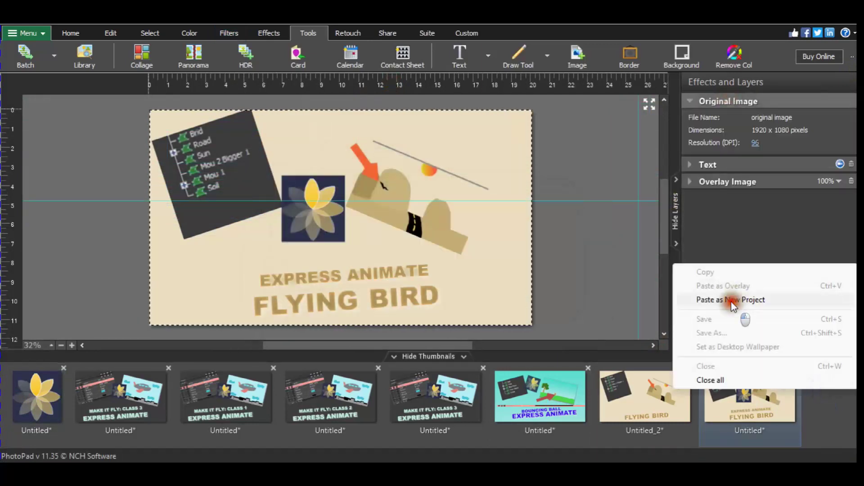
{"action": "left_click", "coordinate": [731, 300]}
{"action": "left_click", "coordinate": [693, 369]}
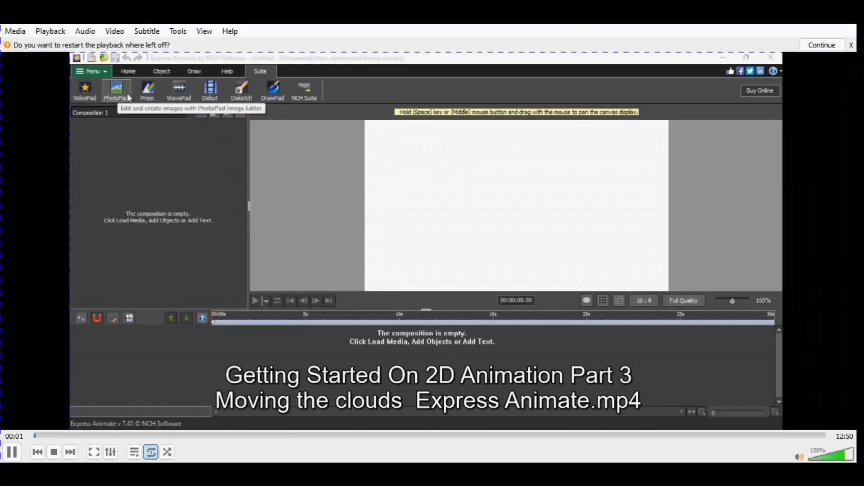
Step: Drag VLC's seek bar ahead to about 12:06 in the Moving the clouds video
{"action": "left_click_drag", "start_coordinate": [669, 435], "coordinate": [788, 439]}
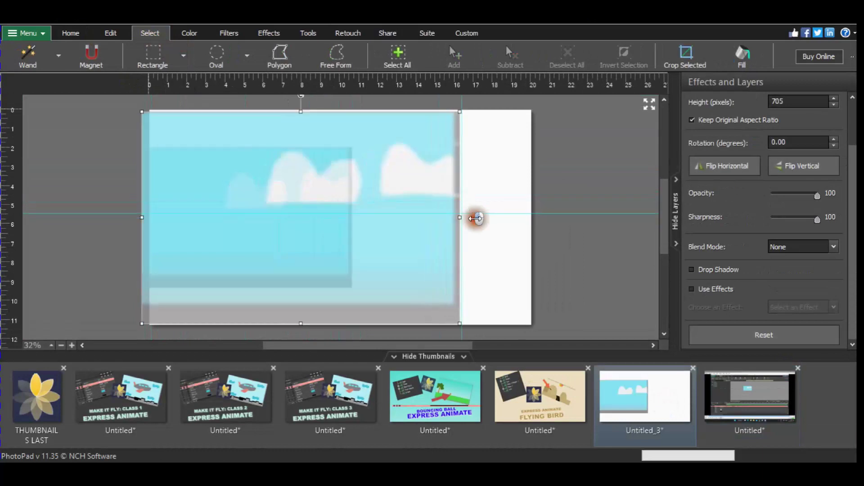
Step: Draw a large white horizontal arrow with a bigger brush, pointing left from the clouds
{"action": "left_click", "coordinate": [268, 33]}
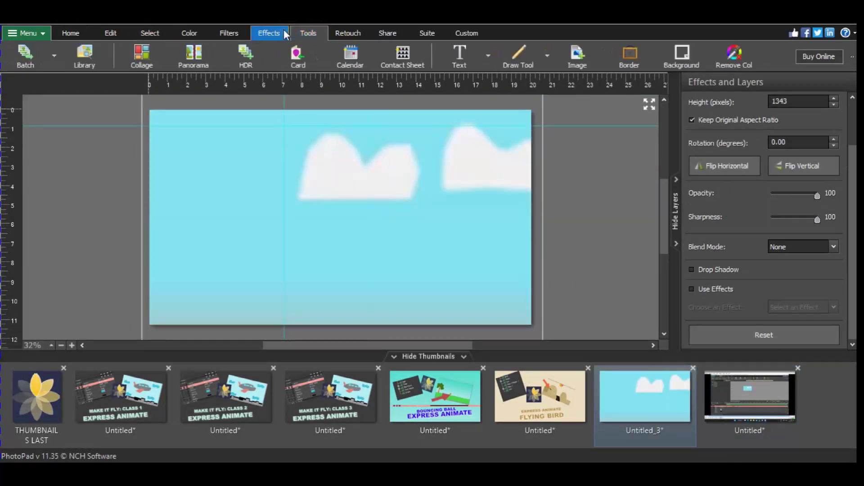
{"action": "left_click", "coordinate": [552, 54]}
{"action": "left_click", "coordinate": [831, 310]}
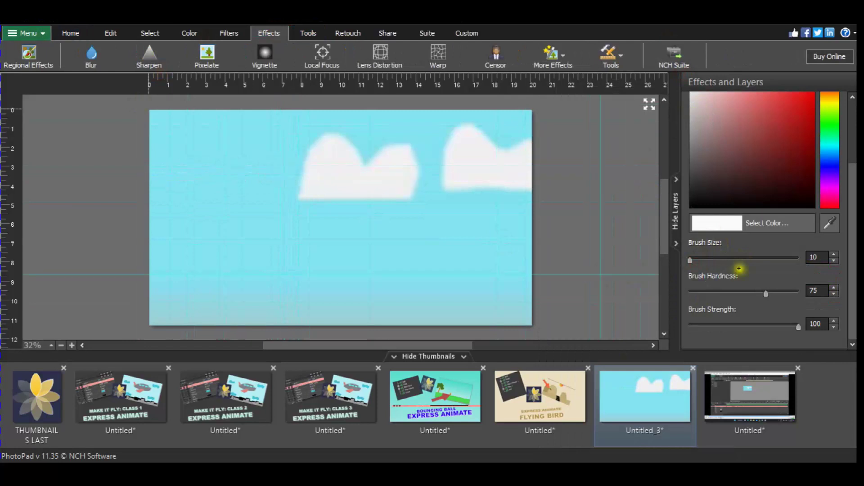
{"action": "left_click_drag", "start_coordinate": [806, 326], "coordinate": [738, 327]}
{"action": "left_click", "coordinate": [696, 260]}
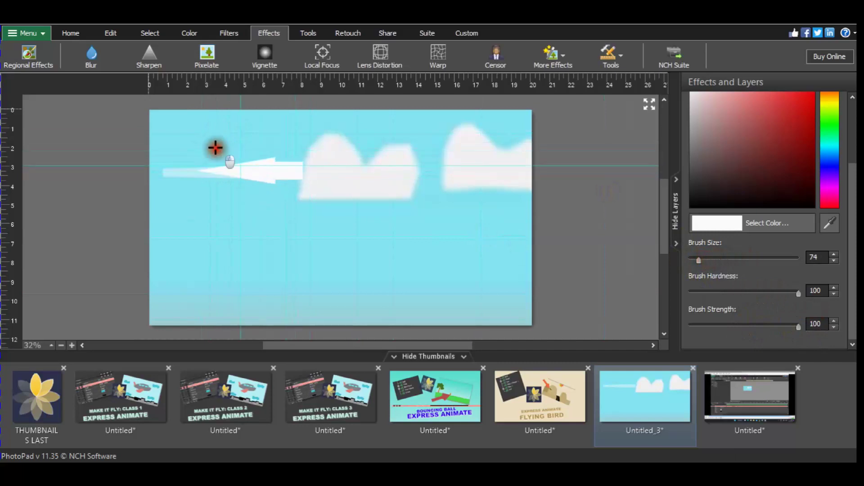
{"action": "left_click", "coordinate": [185, 145]}
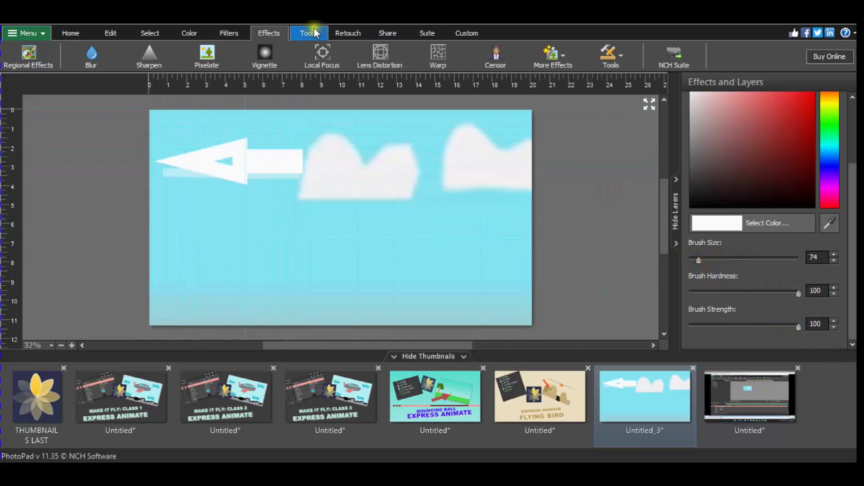
{"action": "left_click", "coordinate": [308, 33]}
{"action": "left_click", "coordinate": [460, 55]}
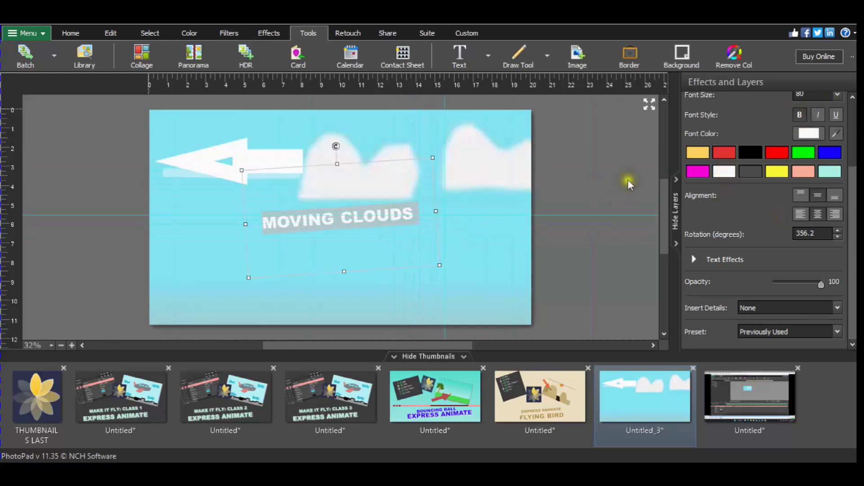
Step: Set MOVING CLOUDS to font size 120 and widen it onto one line
{"action": "type", "text": "120"}
{"action": "left_click_drag", "start_coordinate": [232, 227], "coordinate": [193, 225]}
{"action": "left_click", "coordinate": [504, 216]}
Step: Make EXPRESS ANIMATE font size 150, widen it to one line, and lower it under the title
{"action": "left_click", "coordinate": [228, 207]}
{"action": "type", "text": "EXPRESS ANIMATE"}
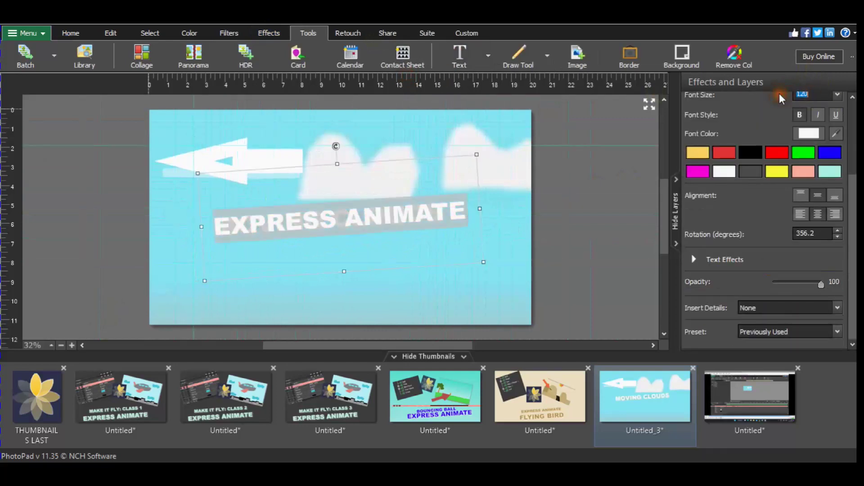
{"action": "type", "text": "150"}
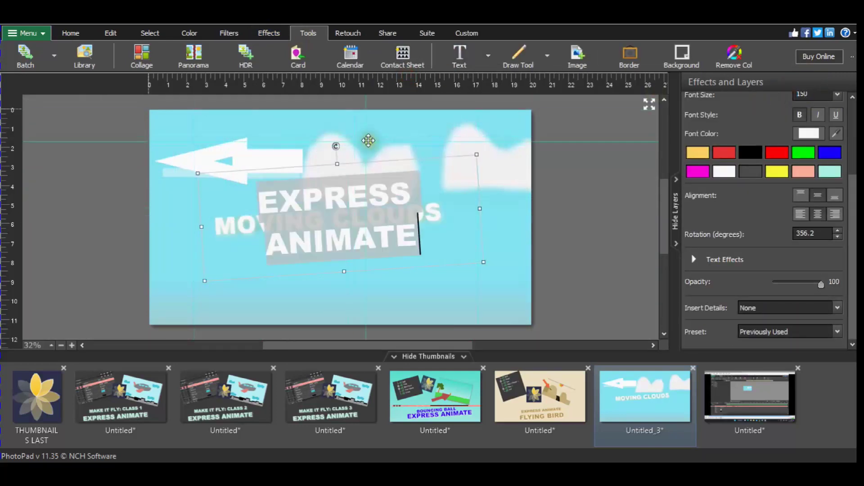
{"action": "left_click_drag", "start_coordinate": [202, 226], "coordinate": [156, 229]}
{"action": "left_click_drag", "start_coordinate": [345, 165], "coordinate": [347, 212]}
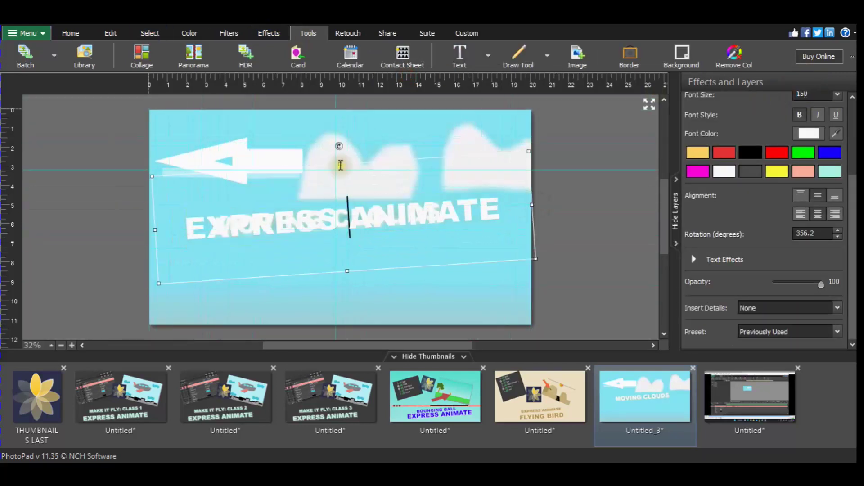
{"action": "left_click", "coordinate": [613, 187]}
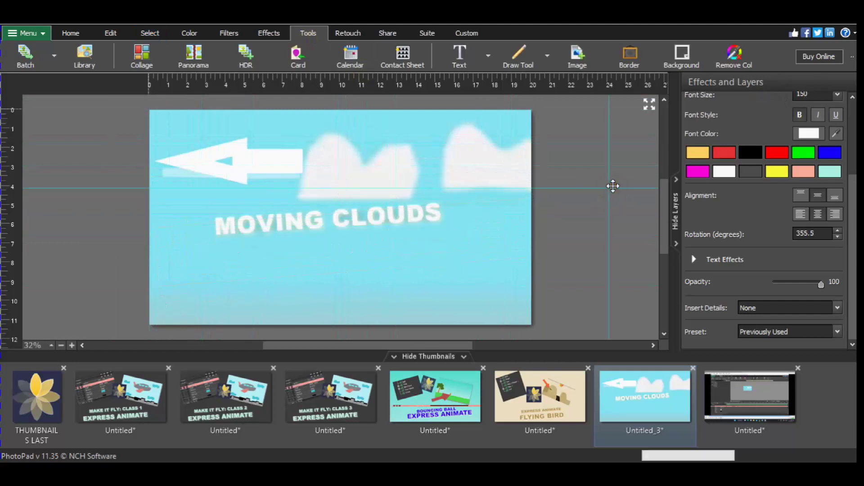
Step: Paste the flower logo from THUMBNAILS LAST, tilt it, and place it at lower middle
{"action": "left_click", "coordinate": [49, 392]}
{"action": "key", "text": "ctrl+c"}
{"action": "left_click", "coordinate": [645, 397]}
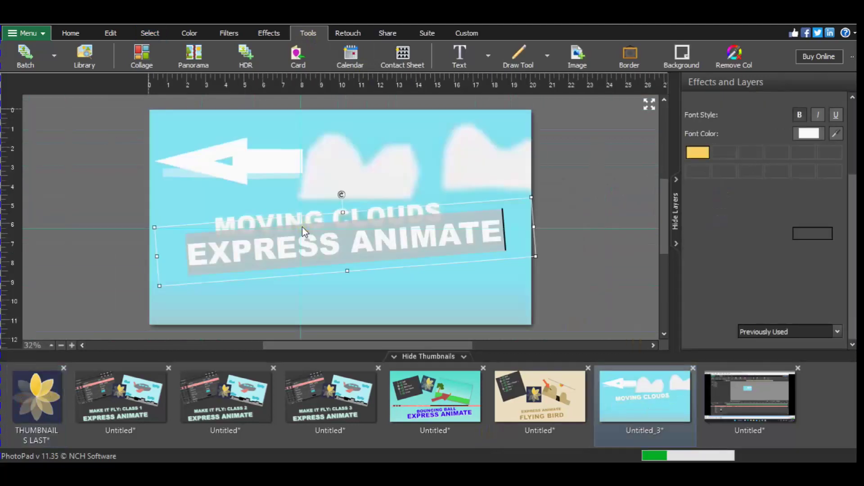
{"action": "key", "text": "Delete"}
{"action": "key", "text": "ctrl+v"}
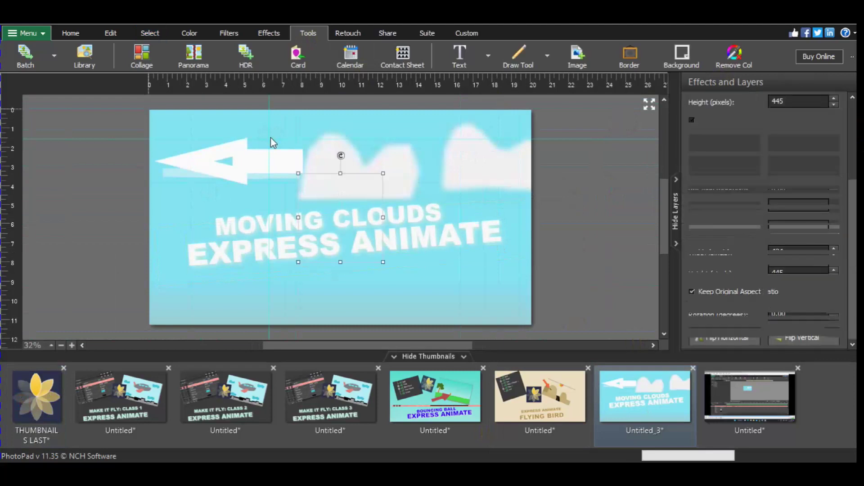
{"action": "left_click_drag", "start_coordinate": [340, 175], "coordinate": [360, 178]}
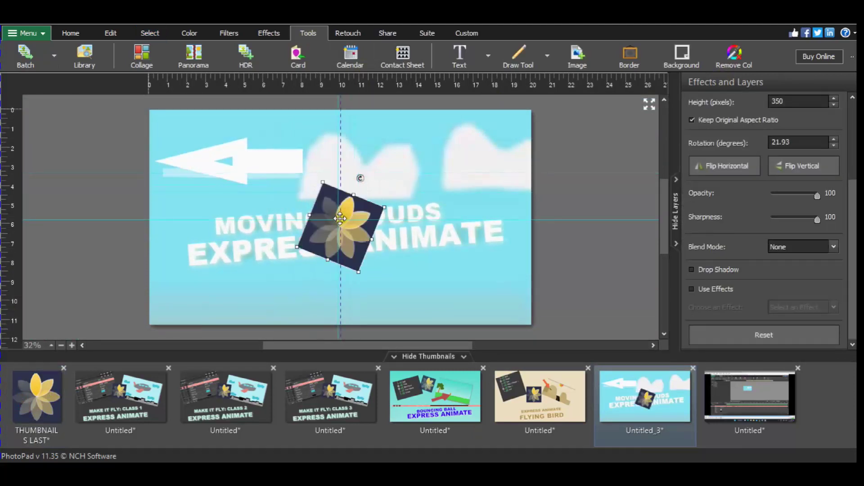
{"action": "left_click_drag", "start_coordinate": [339, 218], "coordinate": [360, 285]}
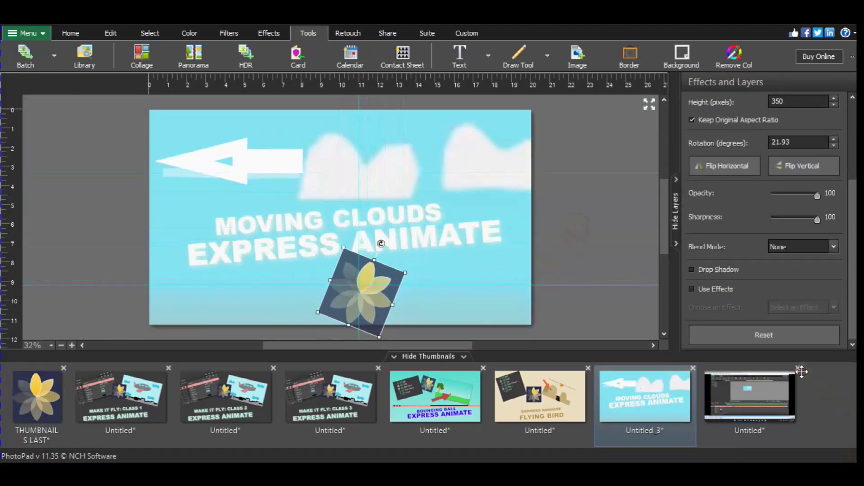
Step: Close the old screenshot and copy the finished Moving Clouds thumbnail into a new project
{"action": "left_click", "coordinate": [798, 368]}
{"action": "key", "text": "ctrl+c"}
{"action": "left_click", "coordinate": [309, 216]}
{"action": "right_click", "coordinate": [672, 405]}
{"action": "left_click", "coordinate": [716, 396]}
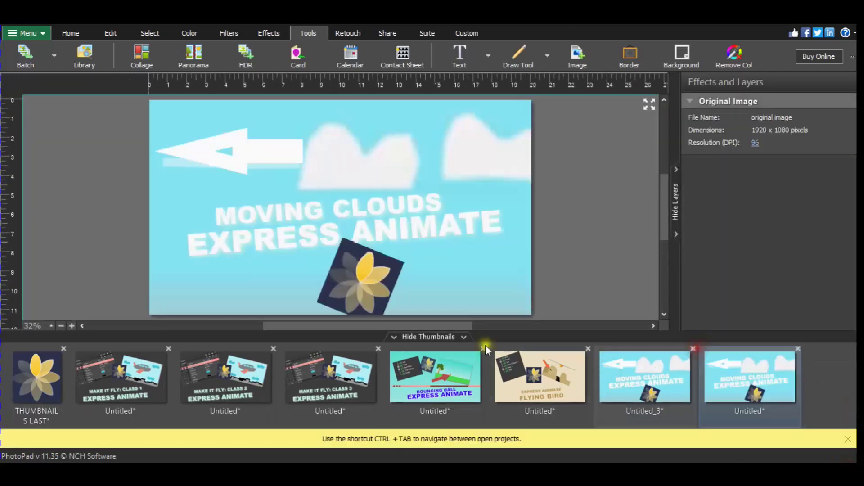
{"action": "left_click", "coordinate": [693, 368]}
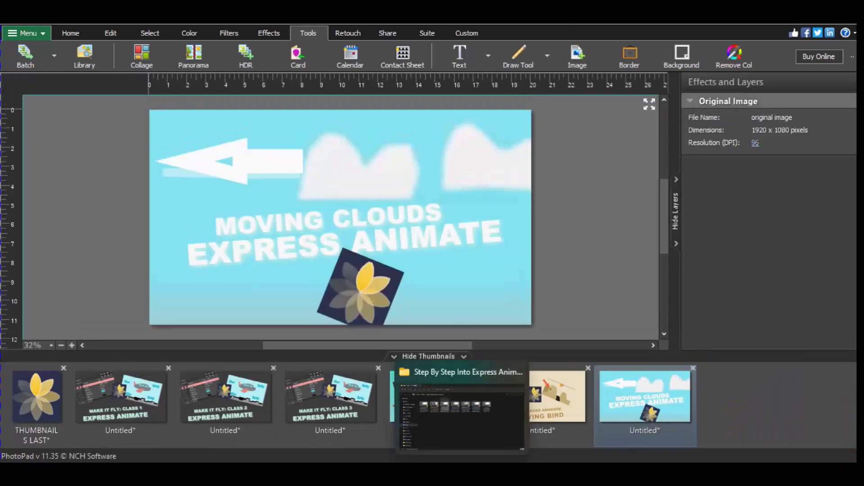
Step: Play the Express Animate tutorial in VLC and skip to the traffic-light scene at 39:02
{"action": "left_click", "coordinate": [462, 416]}
{"action": "double_click", "coordinate": [367, 152]}
{"action": "left_click", "coordinate": [266, 435]}
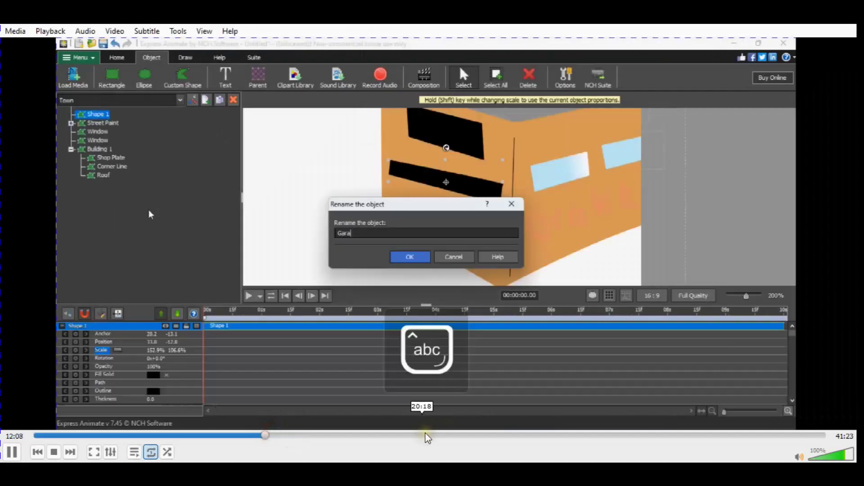
{"action": "left_click_drag", "start_coordinate": [427, 438], "coordinate": [791, 437]}
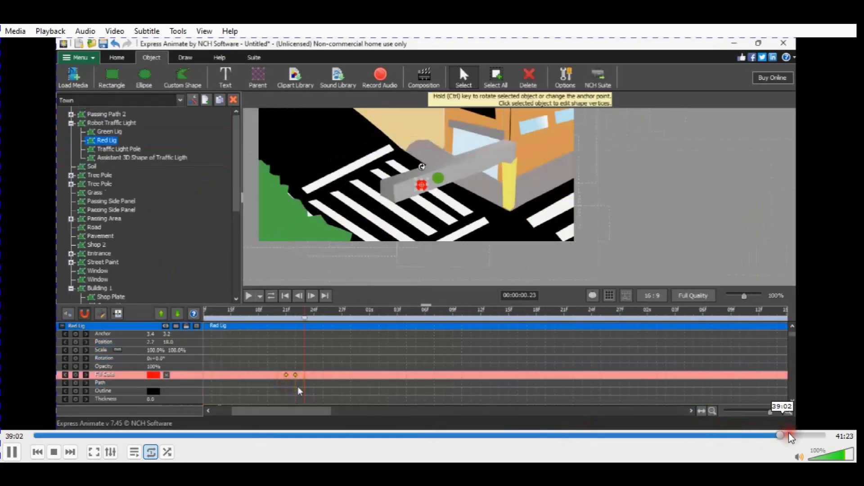
Step: Create a new blank Untitled_4 image in PhotoPad
{"action": "key", "text": "alt+Tab"}
{"action": "left_click", "coordinate": [27, 33]}
{"action": "mouse_move", "coordinate": [31, 49]}
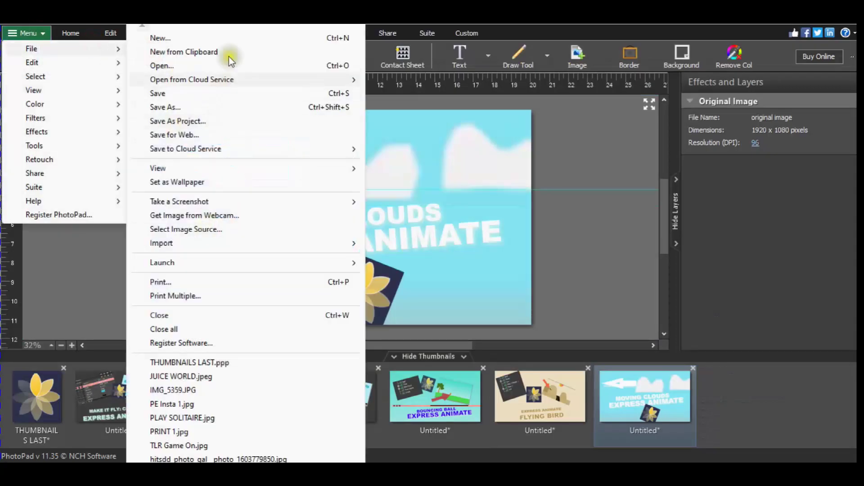
{"action": "left_click", "coordinate": [160, 38]}
{"action": "left_click", "coordinate": [442, 308]}
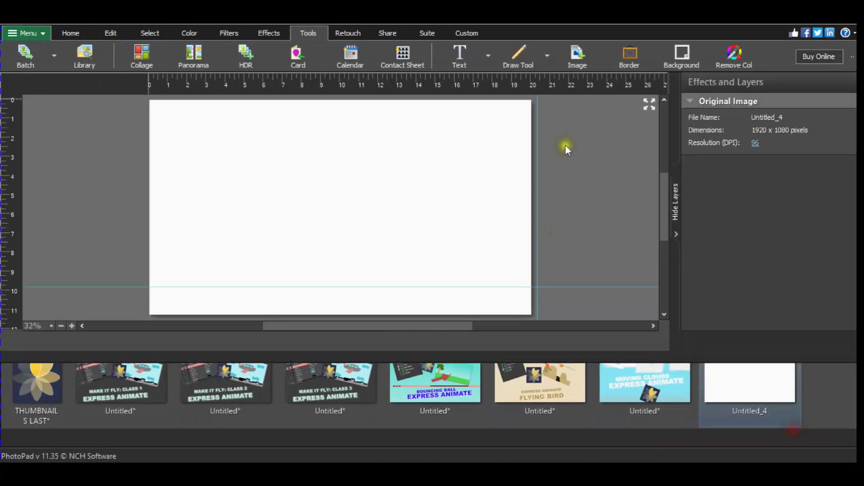
Step: Take a screenshot of the paused video as a new PhotoPad project
{"action": "left_click", "coordinate": [71, 33]}
{"action": "left_click", "coordinate": [637, 57]}
{"action": "left_click", "coordinate": [749, 99]}
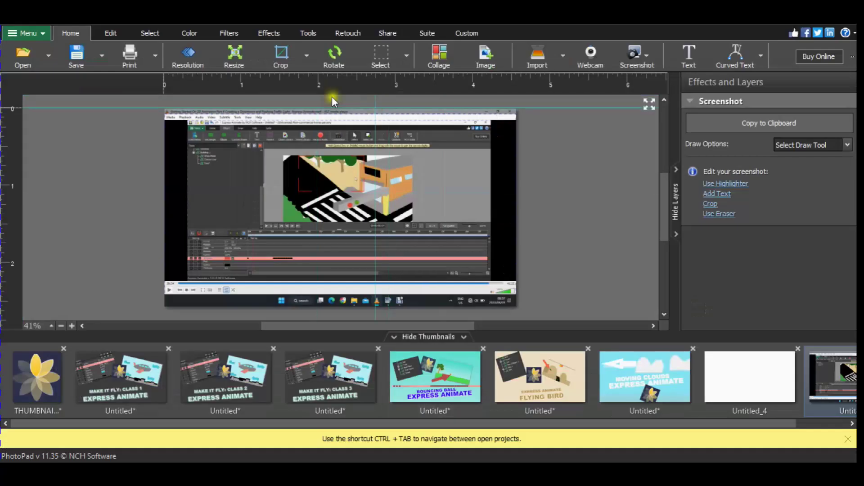
{"action": "left_click", "coordinate": [637, 57]}
{"action": "left_click", "coordinate": [757, 83]}
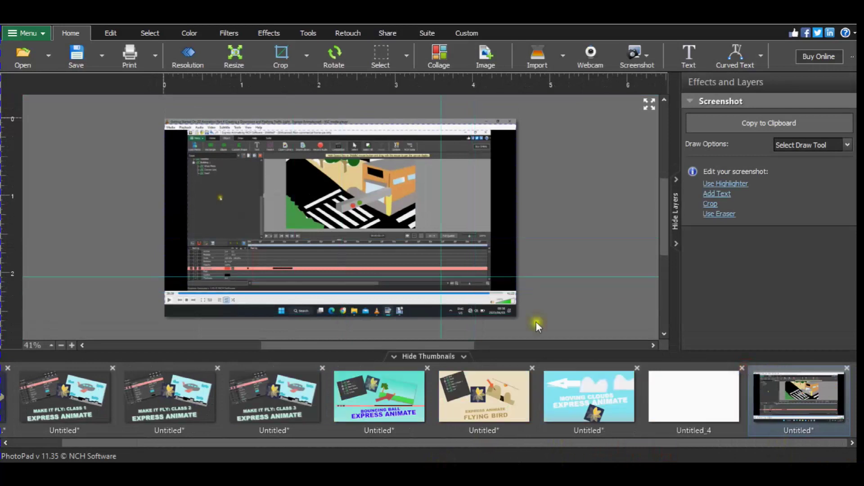
Step: Copy a green grass patch into Untitled_4 and stretch it to fill the canvas
{"action": "left_click", "coordinate": [156, 29]}
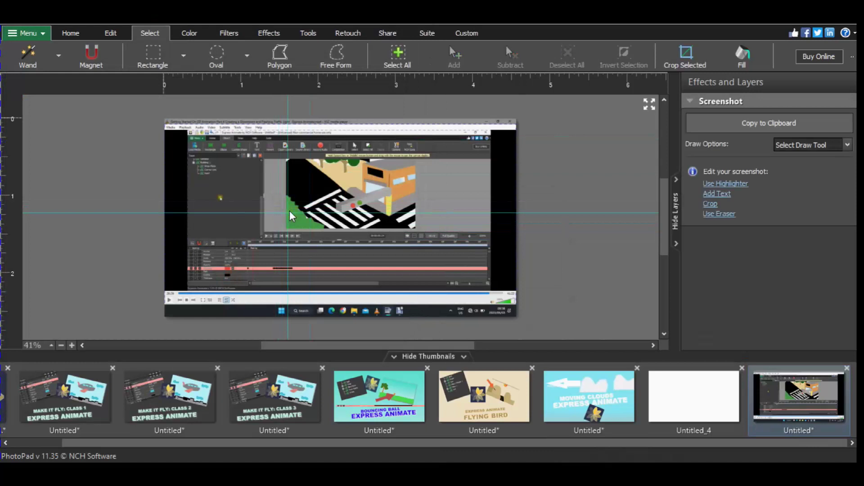
{"action": "left_click", "coordinate": [290, 208]}
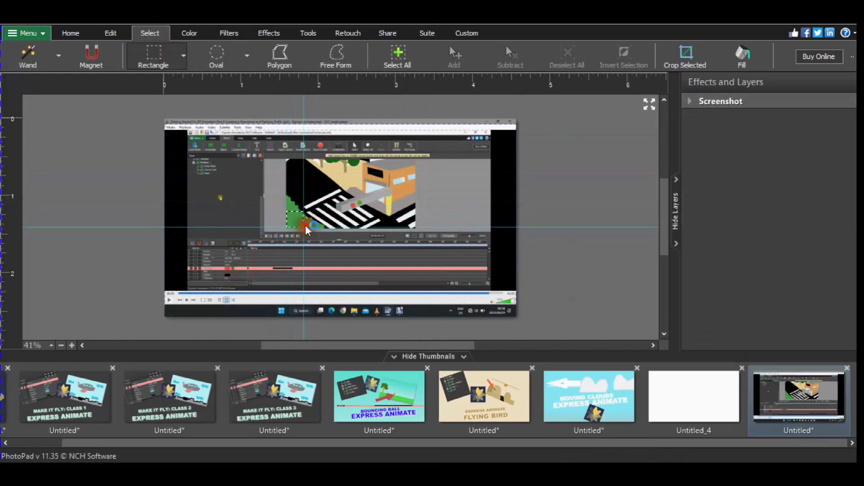
{"action": "right_click", "coordinate": [306, 229]}
{"action": "left_click", "coordinate": [328, 308]}
{"action": "left_click", "coordinate": [694, 397]}
{"action": "key", "text": "ctrl+v"}
{"action": "left_click_drag", "start_coordinate": [338, 214], "coordinate": [139, 198]}
{"action": "left_click_drag", "start_coordinate": [346, 213], "coordinate": [534, 212]}
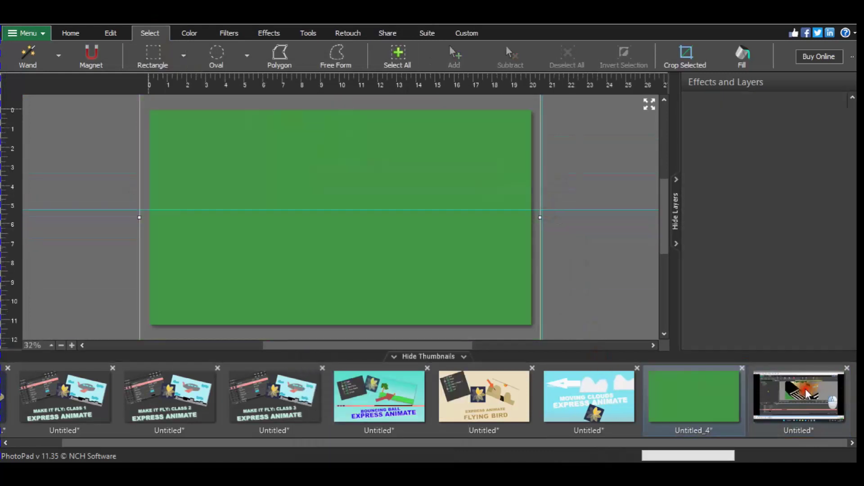
{"action": "left_click", "coordinate": [799, 396]}
{"action": "left_click", "coordinate": [153, 55]}
Step: Paste the street-crossing crop onto the green image, enlarged and tilted on the right
{"action": "right_click", "coordinate": [378, 220]}
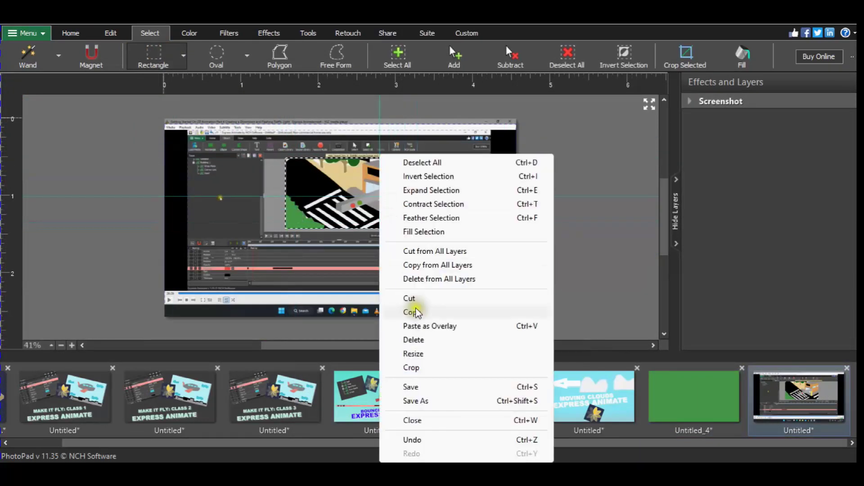
{"action": "left_click", "coordinate": [413, 310]}
{"action": "left_click", "coordinate": [694, 396]}
{"action": "key", "text": "ctrl+v"}
{"action": "left_click_drag", "start_coordinate": [392, 187], "coordinate": [414, 167]}
{"action": "mouse_move", "coordinate": [342, 143]}
{"action": "left_mouse_down"}
{"action": "mouse_move", "coordinate": [343, 109]}
{"action": "mouse_move", "coordinate": [421, 114]}
{"action": "left_mouse_up"}
{"action": "left_click", "coordinate": [290, 182]}
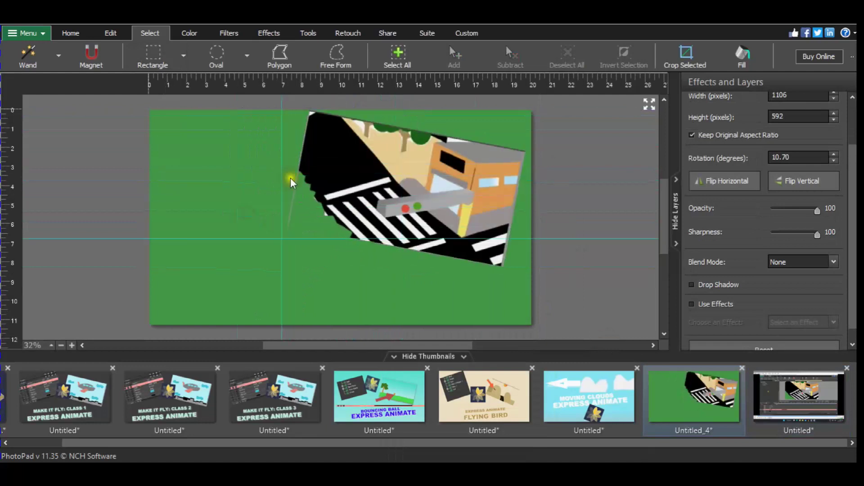
Step: Paste the layer-list crop, tilt it, and move it to the upper left
{"action": "left_click", "coordinate": [754, 408]}
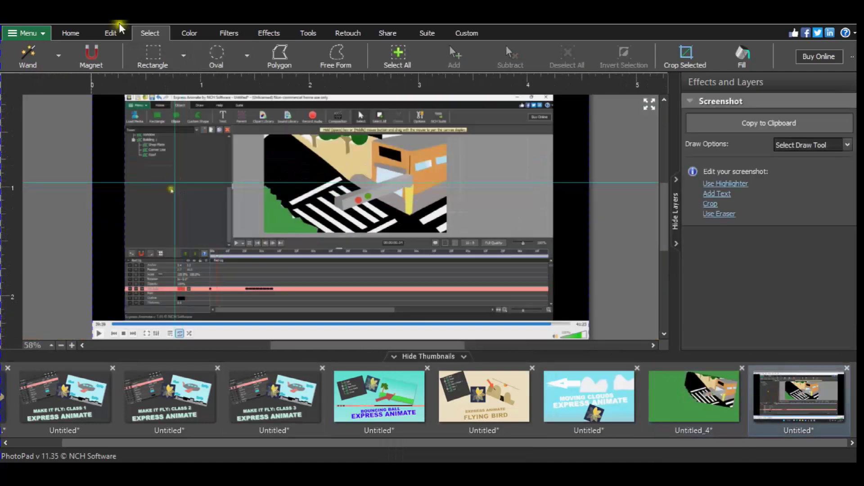
{"action": "left_click", "coordinate": [153, 56]}
{"action": "key", "text": "ctrl+c"}
{"action": "left_click", "coordinate": [693, 397]}
{"action": "key", "text": "ctrl+v"}
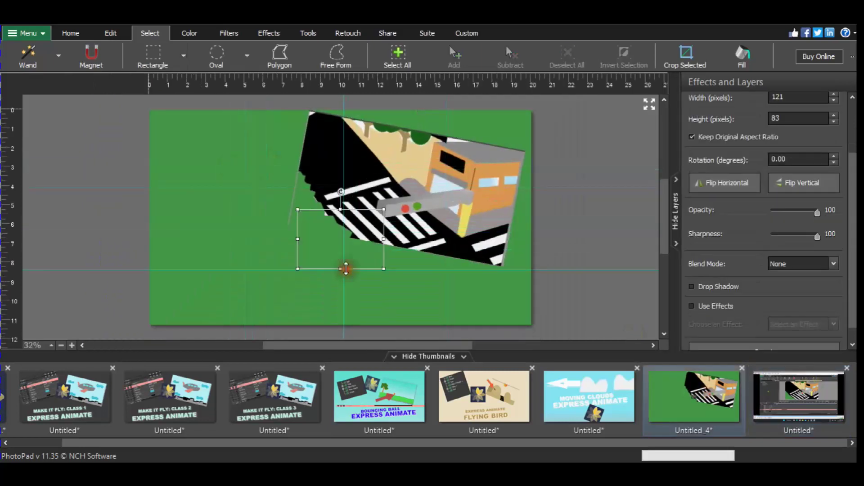
{"action": "left_click_drag", "start_coordinate": [326, 189], "coordinate": [327, 190]}
{"action": "left_click_drag", "start_coordinate": [273, 204], "coordinate": [185, 124]}
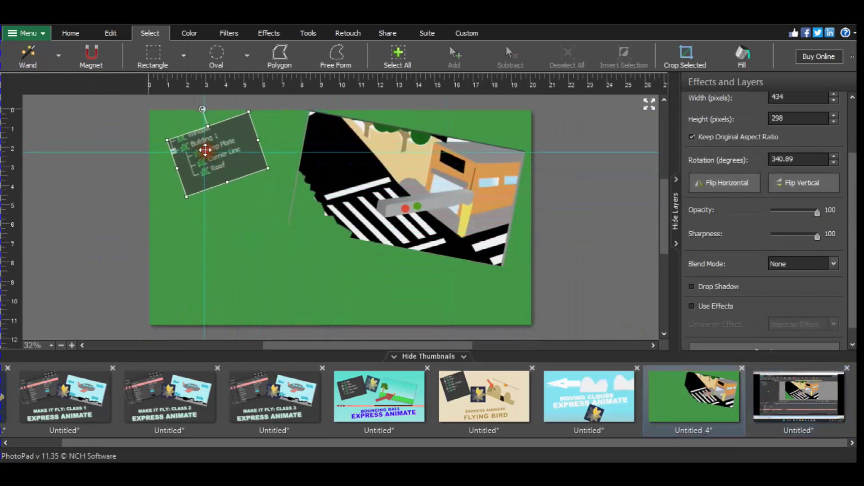
{"action": "left_click", "coordinate": [459, 54]}
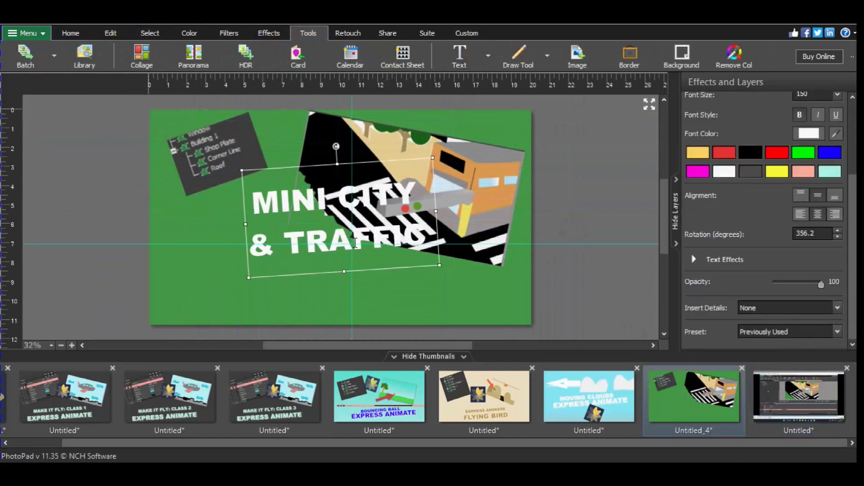
Step: Place the MINI CITY & TRAFFIC LIGHT title at the left, font size 100, wrapped to two lines
{"action": "type", "text": "LIGHT"}
{"action": "type", "text": "90"}
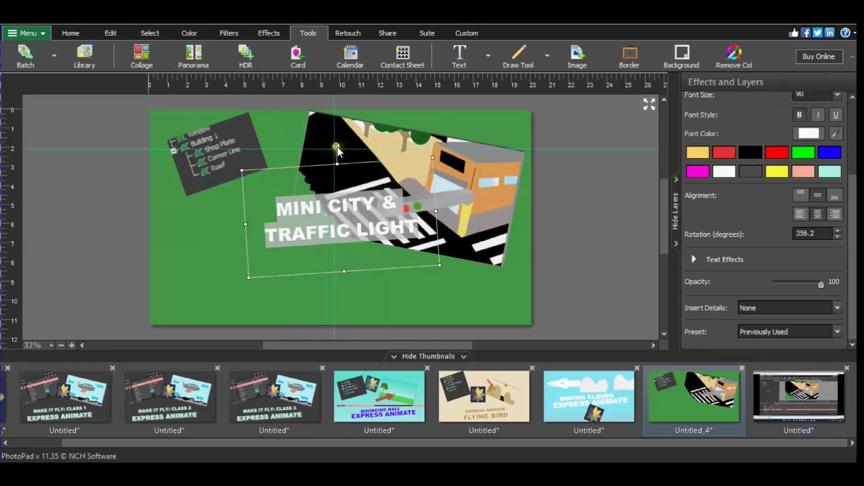
{"action": "left_click", "coordinate": [337, 147]}
{"action": "left_click_drag", "start_coordinate": [336, 151], "coordinate": [271, 155]}
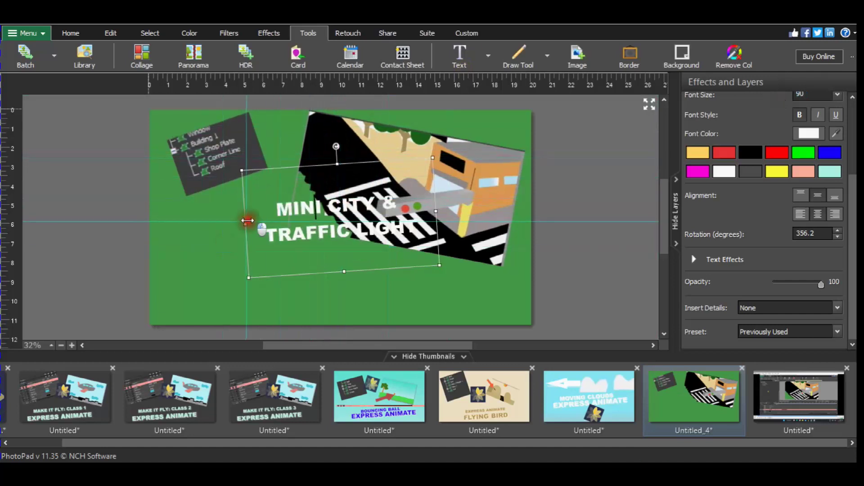
{"action": "left_click_drag", "start_coordinate": [371, 215], "coordinate": [321, 237]}
{"action": "type", "text": "0"}
{"action": "left_click_drag", "start_coordinate": [180, 228], "coordinate": [136, 231]}
{"action": "left_click", "coordinate": [243, 232]}
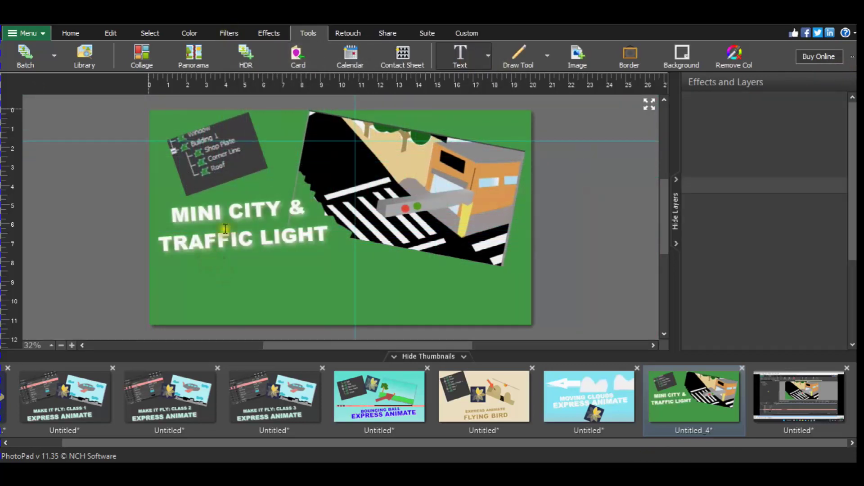
Step: Add EXPRESS ANIMATE at font size 150, widened to one line and moved to the bottom
{"action": "left_click", "coordinate": [289, 275]}
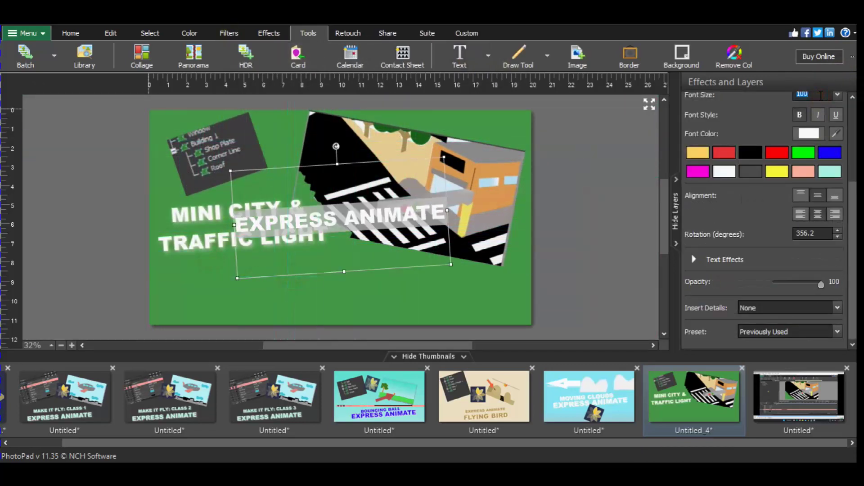
{"action": "type", "text": "150"}
{"action": "left_click_drag", "start_coordinate": [235, 226], "coordinate": [184, 235]}
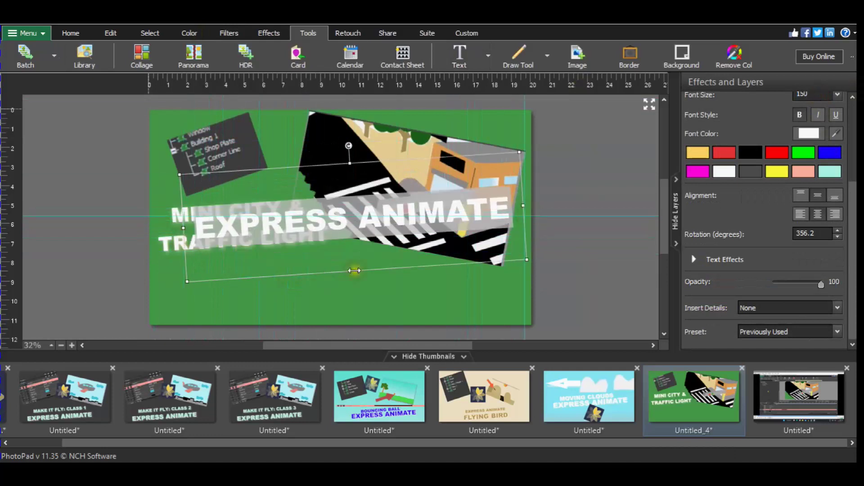
{"action": "left_click_drag", "start_coordinate": [355, 270], "coordinate": [358, 293]}
{"action": "double_click", "coordinate": [330, 224]}
{"action": "mouse_move", "coordinate": [354, 160]}
{"action": "left_mouse_down"}
{"action": "mouse_move", "coordinate": [343, 256]}
{"action": "mouse_move", "coordinate": [273, 297]}
{"action": "left_mouse_up"}
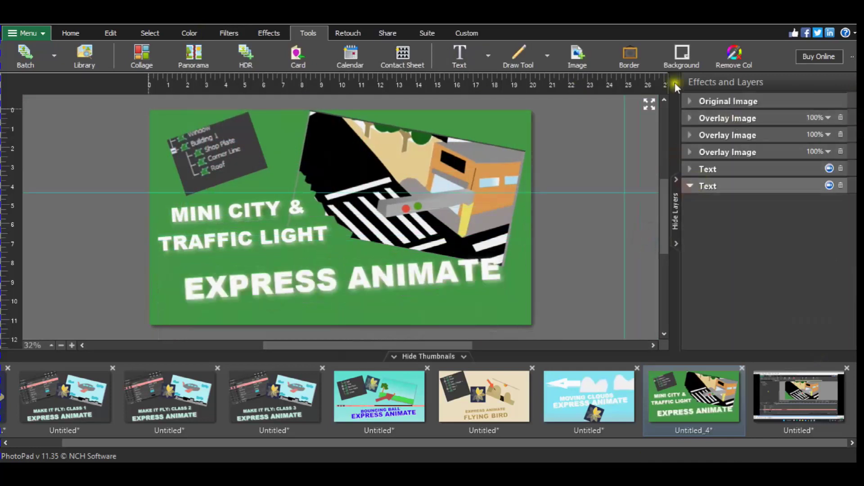
Step: Copy the whole Mini City image and paste it as a new project
{"action": "key", "text": "ctrl+a"}
{"action": "key", "text": "ctrl+c"}
{"action": "left_click", "coordinate": [448, 270]}
{"action": "right_click", "coordinate": [840, 369]}
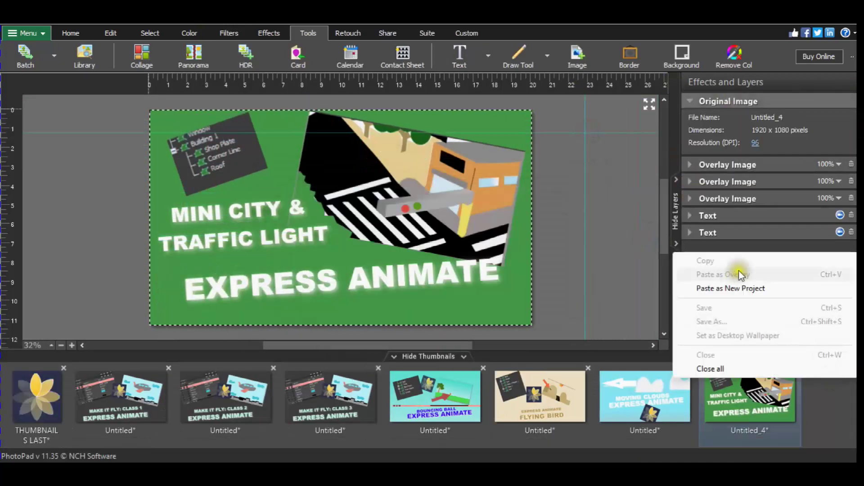
{"action": "left_click", "coordinate": [742, 290]}
Step: Paste the flower logo into Mini City and shrink it beside the tree panel
{"action": "left_click", "coordinate": [27, 376]}
{"action": "key", "text": "ctrl+a"}
{"action": "key", "text": "ctrl+c"}
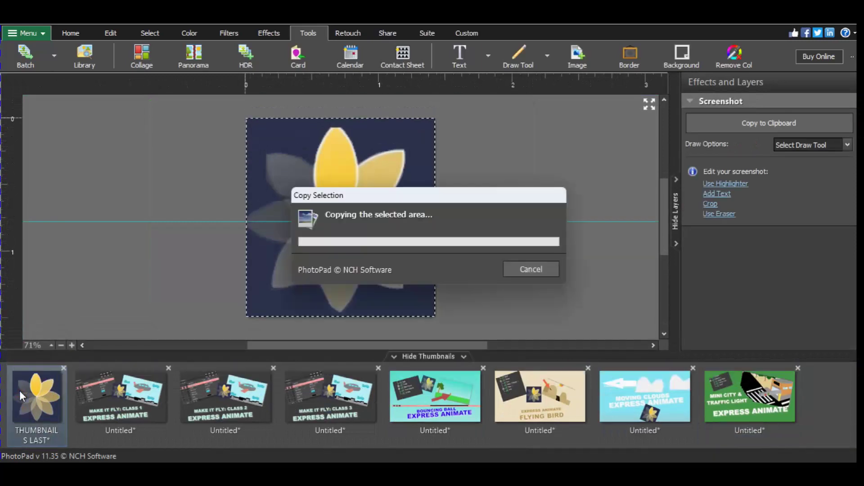
{"action": "key", "text": "ctrl+shift+Tab"}
{"action": "key", "text": "ctrl+v"}
{"action": "left_click_drag", "start_coordinate": [343, 189], "coordinate": [290, 101]}
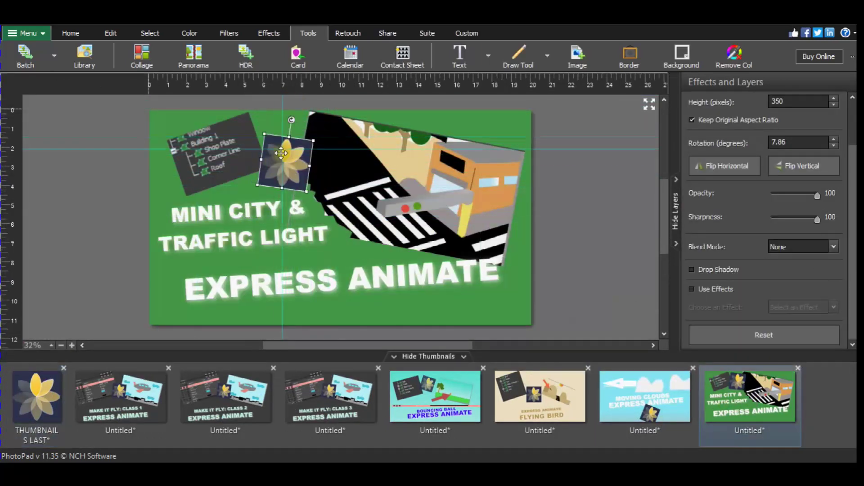
Step: Save the finished Mini City thumbnail as a new project and open Moving Clouds
{"action": "key", "text": "ctrl+c"}
{"action": "right_click", "coordinate": [788, 366]}
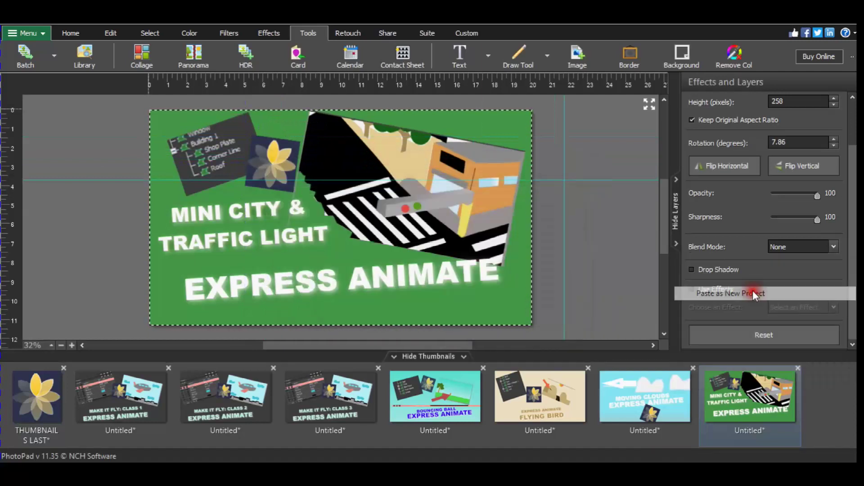
{"action": "left_click", "coordinate": [753, 290]}
{"action": "left_click", "coordinate": [644, 396]}
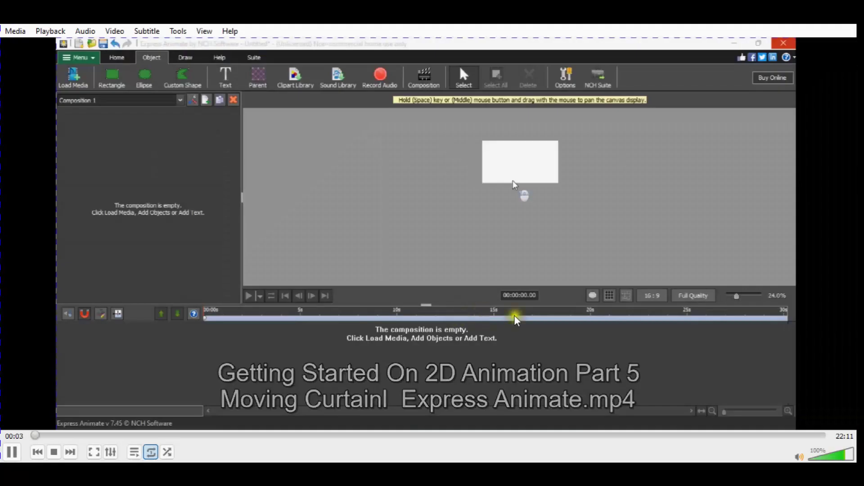
Step: Seek the Moving Curtain video to its curtain scene, then capture it on a new canvas
{"action": "left_click_drag", "start_coordinate": [703, 439], "coordinate": [765, 439]}
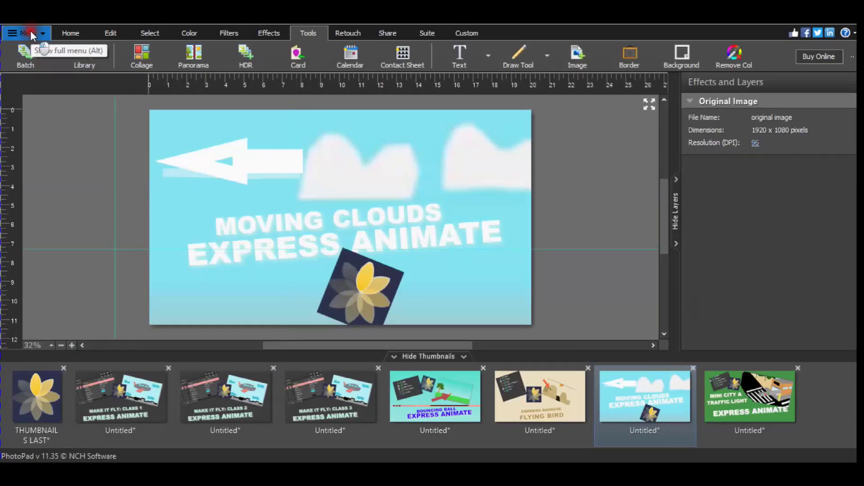
{"action": "left_click", "coordinate": [31, 30]}
{"action": "mouse_move", "coordinate": [31, 48]}
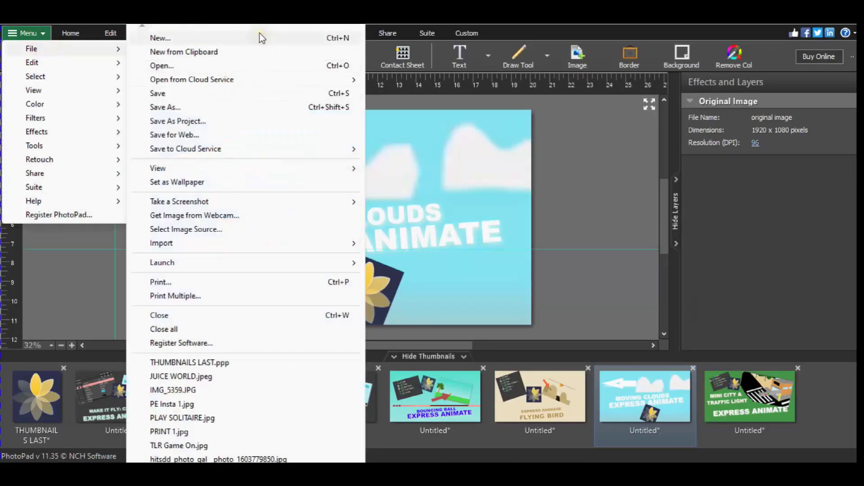
{"action": "left_click", "coordinate": [260, 36]}
{"action": "left_click", "coordinate": [439, 309]}
{"action": "left_click", "coordinate": [635, 53]}
{"action": "left_click", "coordinate": [743, 79]}
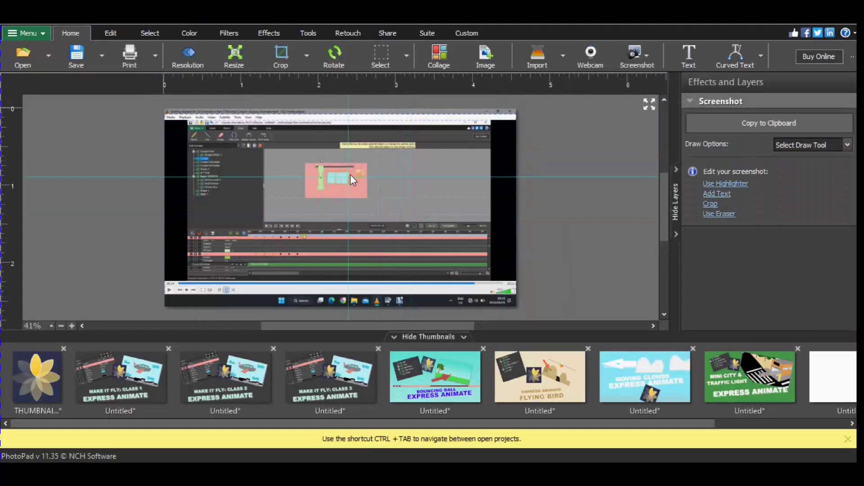
Step: Create a new 1920×1080 blank image with a pink background
{"action": "left_click", "coordinate": [849, 440]}
{"action": "left_click", "coordinate": [27, 33]}
{"action": "left_click", "coordinate": [155, 36]}
{"action": "left_click", "coordinate": [476, 267]}
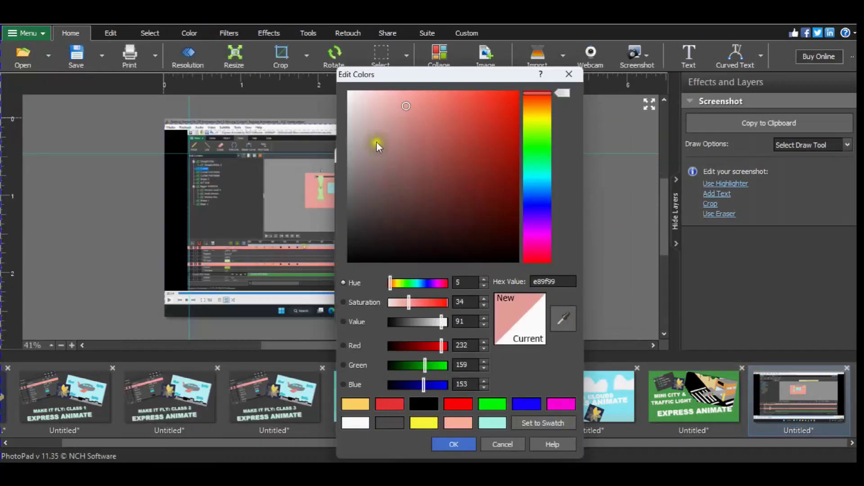
{"action": "left_click", "coordinate": [454, 444]}
{"action": "left_click", "coordinate": [444, 309]}
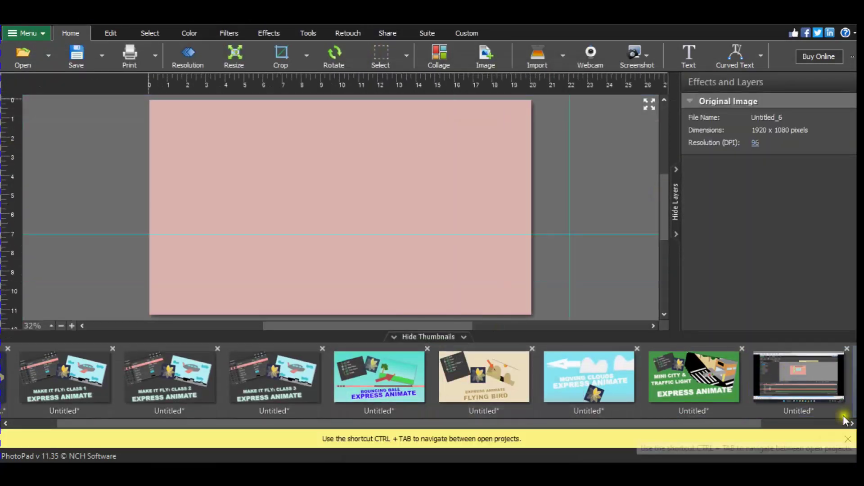
Step: Copy the screenshot's layer tree into the pink image, enlarged and tilted at top-left
{"action": "left_click", "coordinate": [845, 418]}
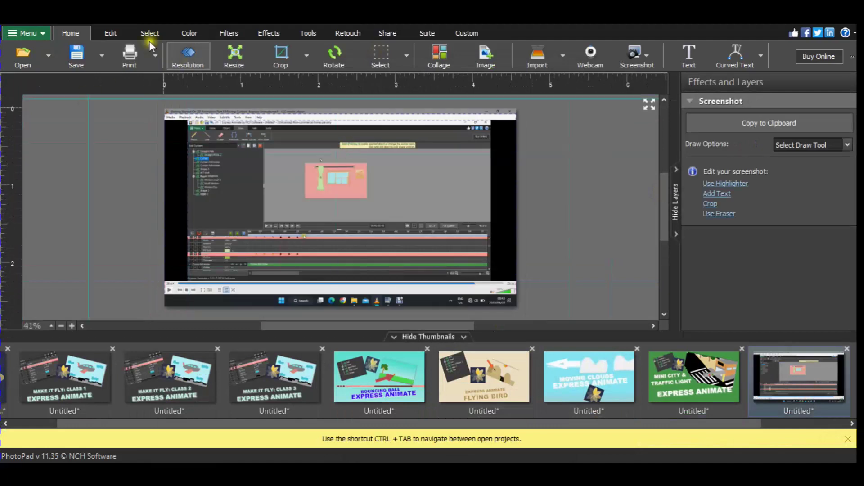
{"action": "left_click", "coordinate": [145, 60]}
{"action": "left_click_drag", "start_coordinate": [224, 158], "coordinate": [220, 191]}
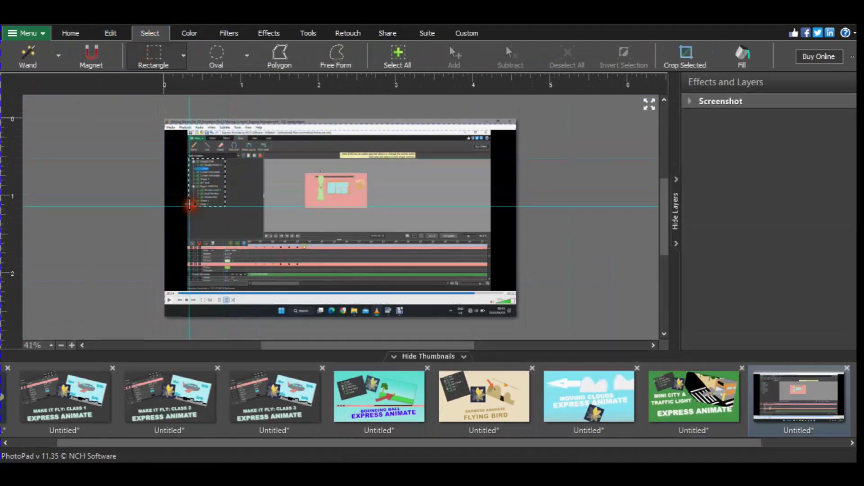
{"action": "right_click", "coordinate": [202, 189]}
{"action": "left_click", "coordinate": [233, 306]}
{"action": "left_click_drag", "start_coordinate": [747, 443], "coordinate": [846, 443]}
{"action": "left_click", "coordinate": [799, 396]}
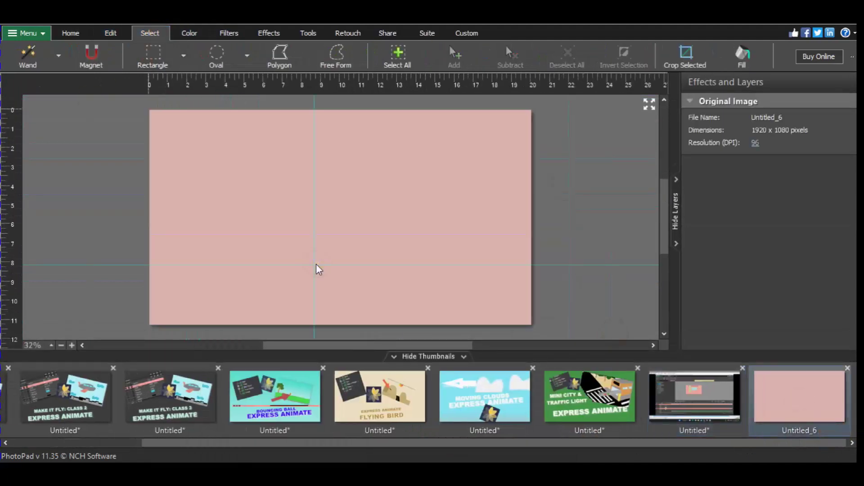
{"action": "key", "text": "ctrl+v"}
{"action": "left_click_drag", "start_coordinate": [358, 216], "coordinate": [405, 216]}
{"action": "left_click_drag", "start_coordinate": [362, 154], "coordinate": [198, 169]}
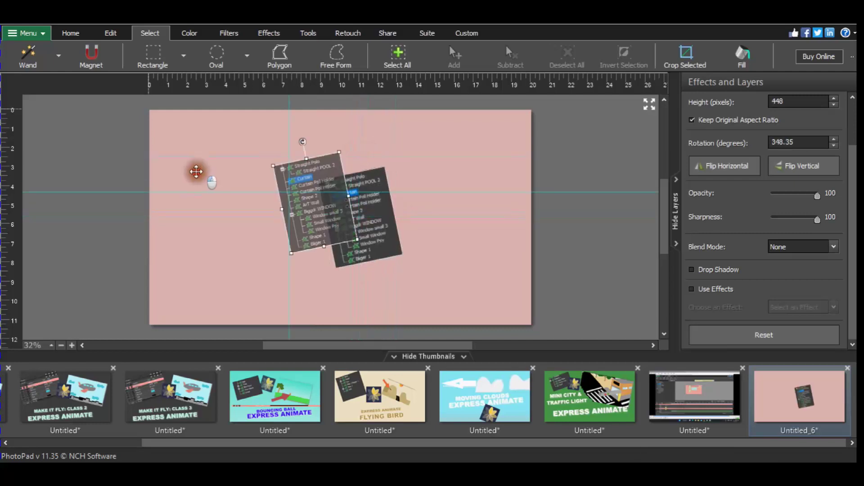
{"action": "left_click_drag", "start_coordinate": [338, 203], "coordinate": [203, 174]}
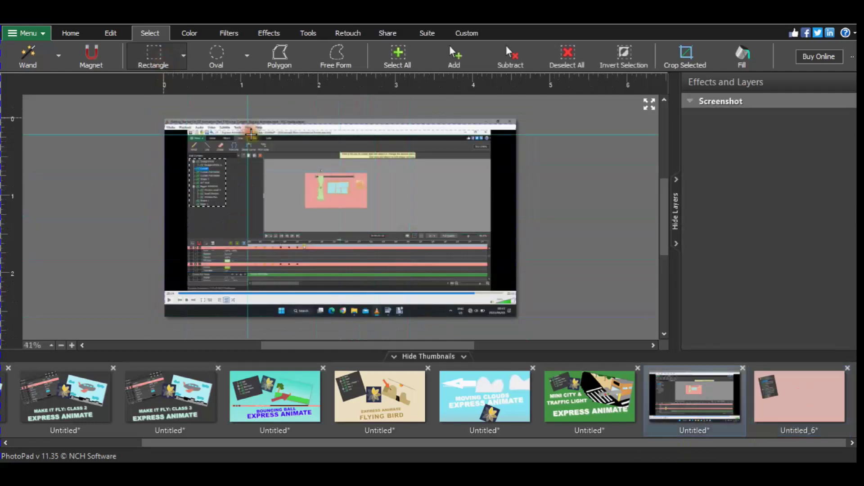
Step: Paste the curtain room scene into the pink image, enlarged and tilted at upper right
{"action": "scroll", "coordinate": [341, 218], "scroll_direction": "up", "scroll_amount": 4}
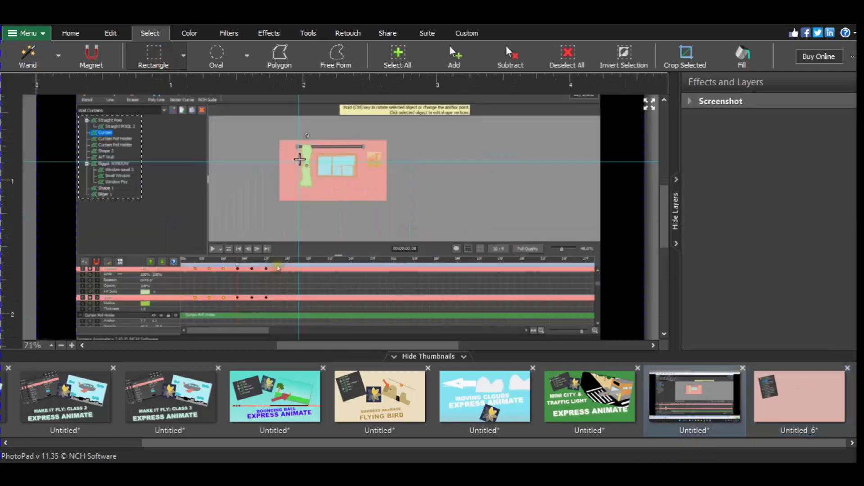
{"action": "scroll", "coordinate": [317, 148], "scroll_direction": "up", "scroll_amount": 2}
{"action": "left_click_drag", "start_coordinate": [254, 107], "coordinate": [406, 191]}
{"action": "key", "text": "ctrl+c"}
{"action": "left_click", "coordinate": [800, 396]}
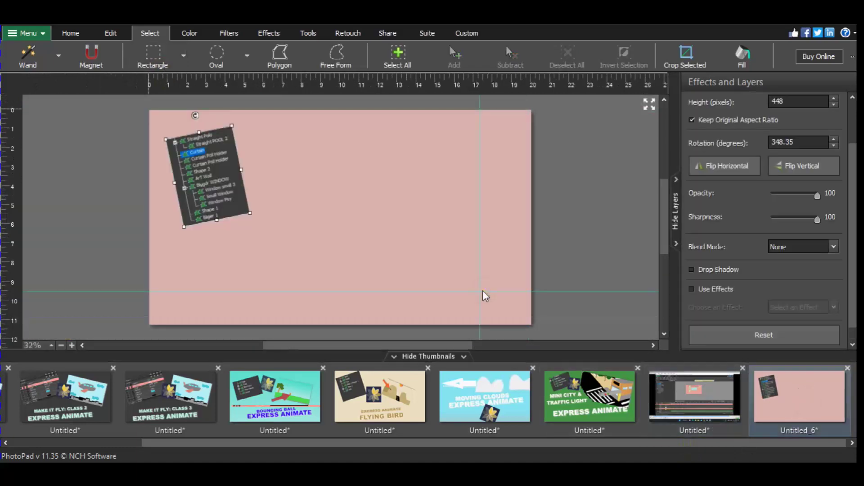
{"action": "key", "text": "ctrl+v"}
{"action": "left_click_drag", "start_coordinate": [344, 201], "coordinate": [351, 142]}
{"action": "left_click_drag", "start_coordinate": [330, 218], "coordinate": [443, 194]}
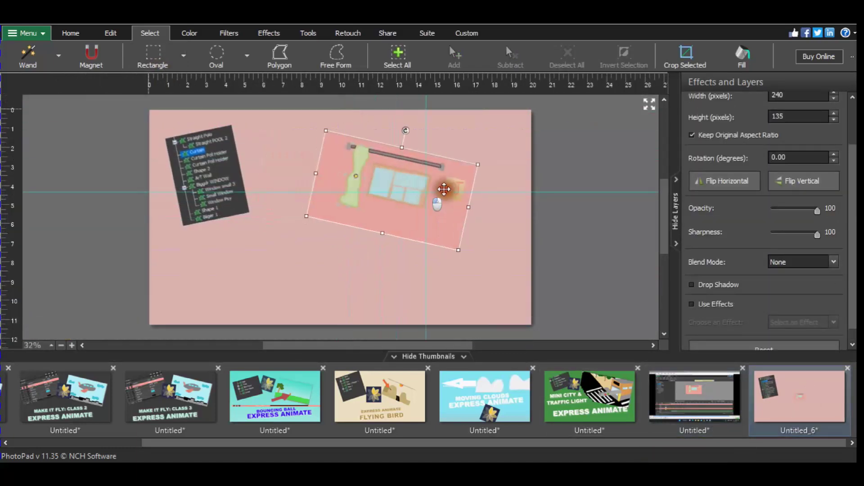
{"action": "left_click_drag", "start_coordinate": [406, 121], "coordinate": [435, 119]}
Step: Place a new text box on the pink canvas
{"action": "left_click", "coordinate": [308, 33]}
{"action": "left_click", "coordinate": [461, 54]}
{"action": "left_click", "coordinate": [281, 239]}
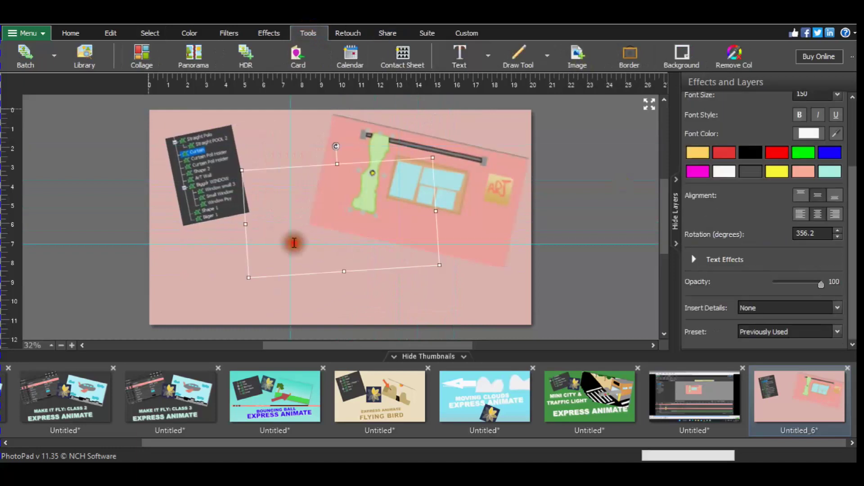
{"action": "type", "text": "EXPRESS ANIMATE"}
Step: Fit EXPRESS ANIMATE on one line near the bottom and add a SHAKING CURTAIN caption above it
{"action": "left_click_drag", "start_coordinate": [280, 216], "coordinate": [215, 242]}
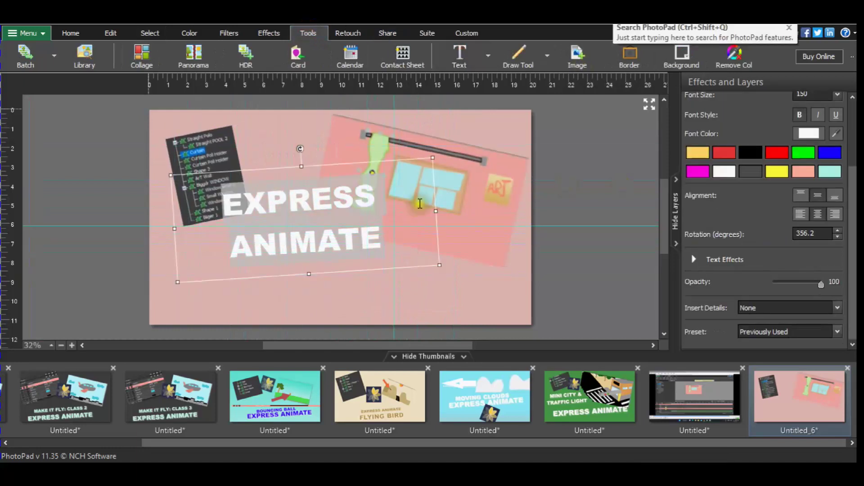
{"action": "left_click_drag", "start_coordinate": [436, 211], "coordinate": [521, 216]}
{"action": "left_click_drag", "start_coordinate": [351, 270], "coordinate": [355, 299]}
{"action": "left_click_drag", "start_coordinate": [350, 225], "coordinate": [350, 255]}
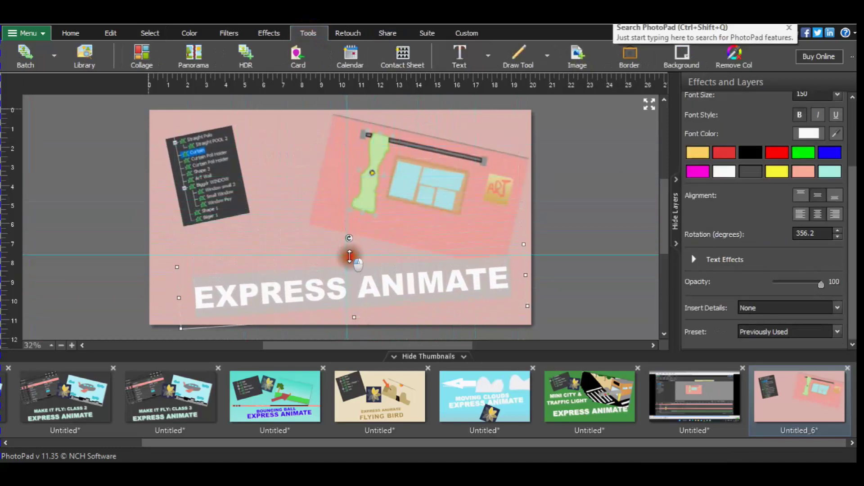
{"action": "left_click", "coordinate": [212, 270]}
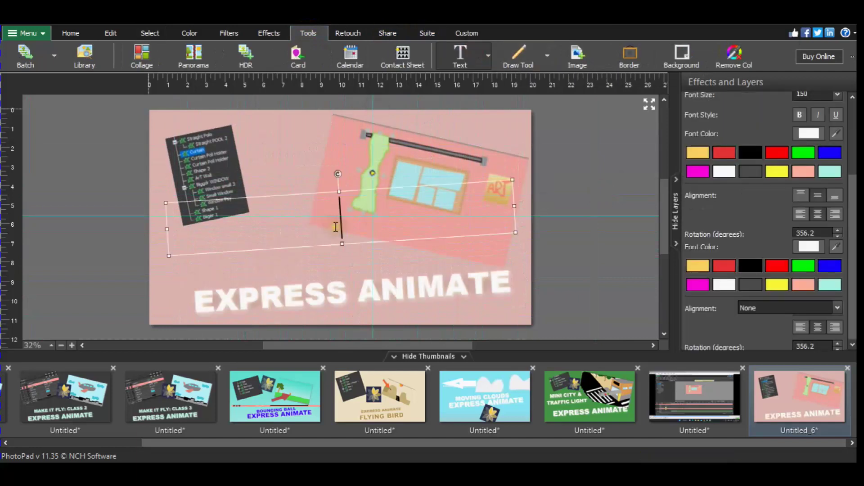
{"action": "type", "text": "SHAKING CURTAIN"}
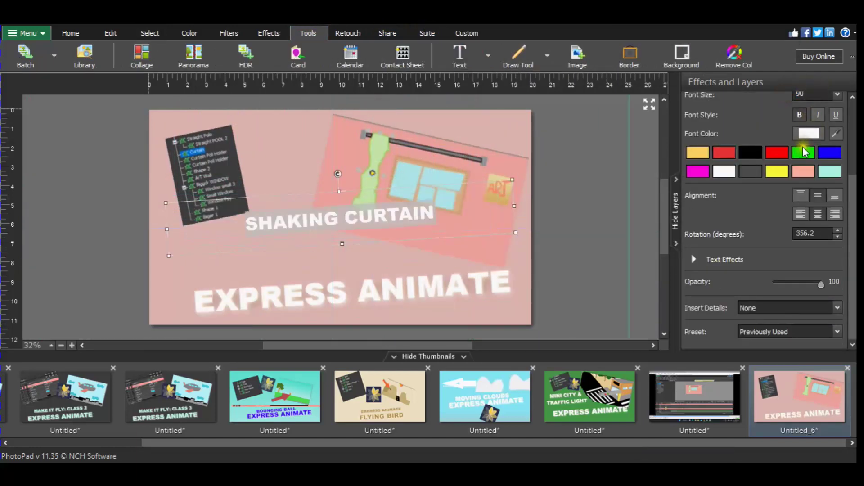
Step: Colour both SHAKING CURTAIN and EXPRESS ANIMATE with a custom purple font colour
{"action": "left_click", "coordinate": [808, 133]}
{"action": "left_click", "coordinate": [119, 61]}
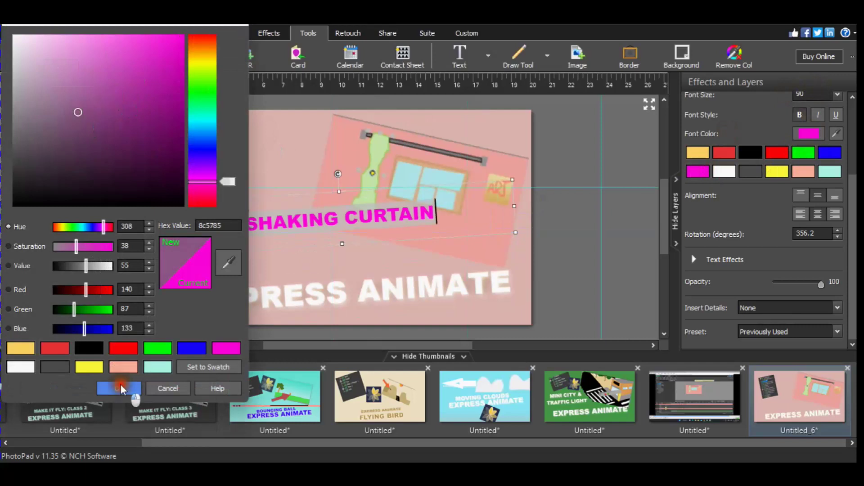
{"action": "left_click", "coordinate": [120, 388]}
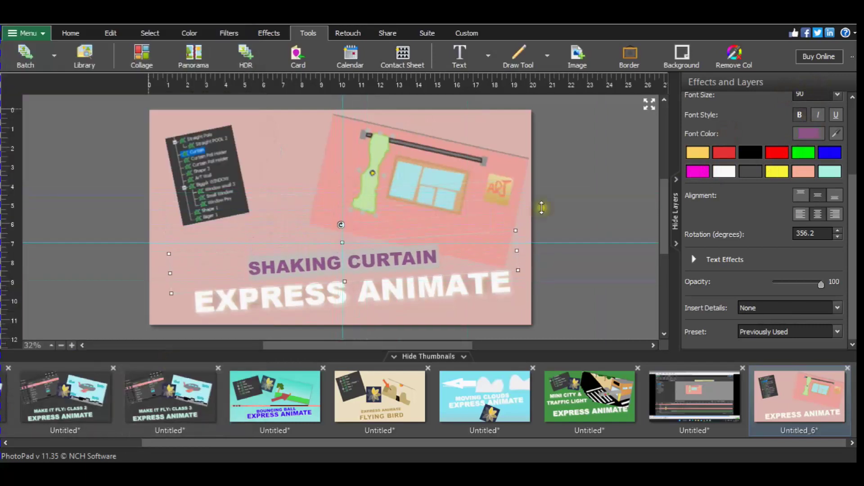
{"action": "left_click", "coordinate": [521, 181]}
{"action": "left_click", "coordinate": [693, 153]}
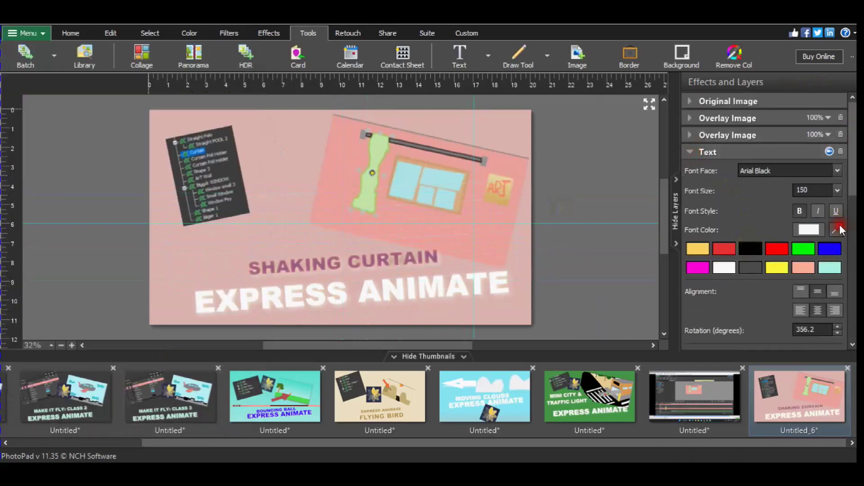
{"action": "left_click", "coordinate": [441, 252]}
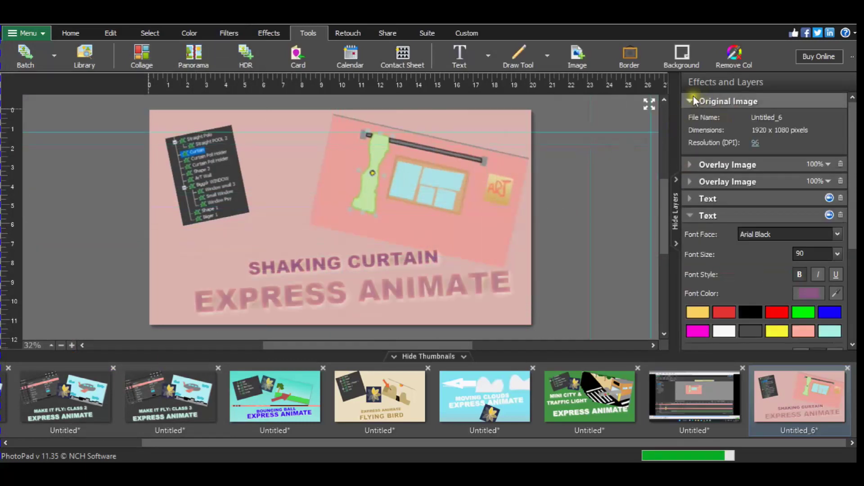
Step: Give EXPRESS ANIMATE a pink shadow and a soft outer glow
{"action": "scroll", "coordinate": [747, 218], "scroll_direction": "down", "scroll_amount": 3}
{"action": "scroll", "coordinate": [702, 262], "scroll_direction": "down", "scroll_amount": 1}
{"action": "scroll", "coordinate": [714, 263], "scroll_direction": "down", "scroll_amount": 1}
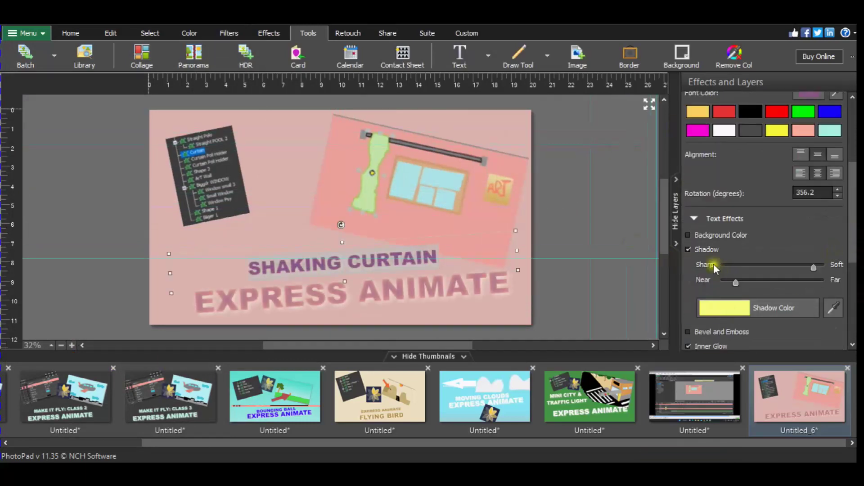
{"action": "left_click", "coordinate": [725, 308]}
{"action": "left_click", "coordinate": [241, 261]}
{"action": "scroll", "coordinate": [687, 125], "scroll_direction": "up", "scroll_amount": 3}
{"action": "scroll", "coordinate": [692, 154], "scroll_direction": "down", "scroll_amount": 2}
{"action": "left_click", "coordinate": [694, 289]}
{"action": "scroll", "coordinate": [721, 261], "scroll_direction": "down", "scroll_amount": 3}
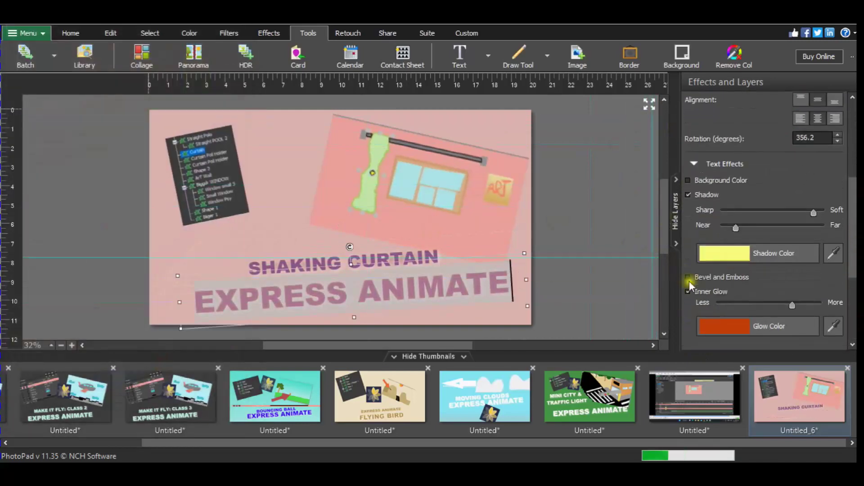
{"action": "left_click", "coordinate": [725, 253]}
{"action": "left_click", "coordinate": [237, 253]}
{"action": "left_click", "coordinate": [498, 285]}
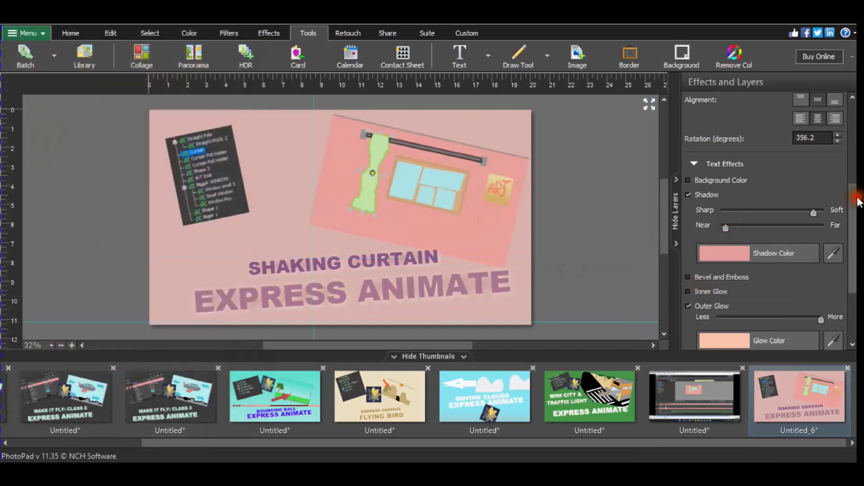
Step: Select and copy the entire image
{"action": "left_click", "coordinate": [649, 144]}
{"action": "key", "text": "ctrl+a"}
{"action": "key", "text": "ctrl+c"}
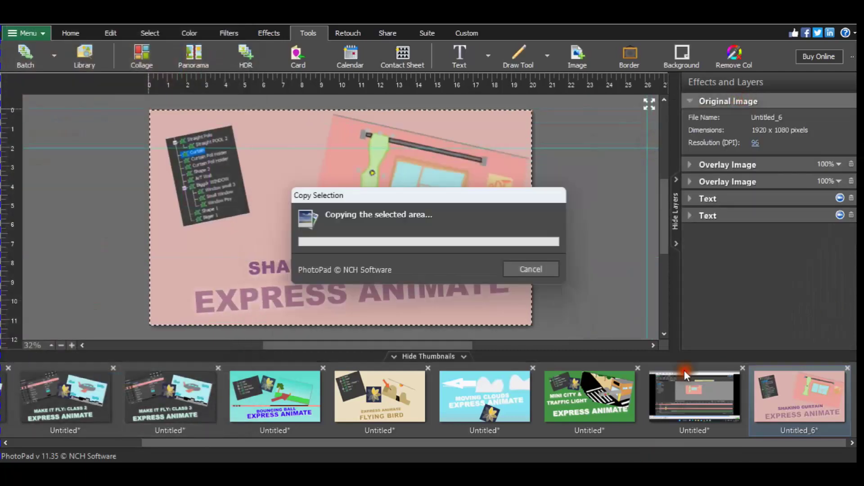
Step: Paste the flower logo onto the Shaking Curtain thumbnail beside the layer tree
{"action": "left_click", "coordinate": [743, 368]}
{"action": "right_click", "coordinate": [674, 389]}
{"action": "left_click", "coordinate": [731, 302]}
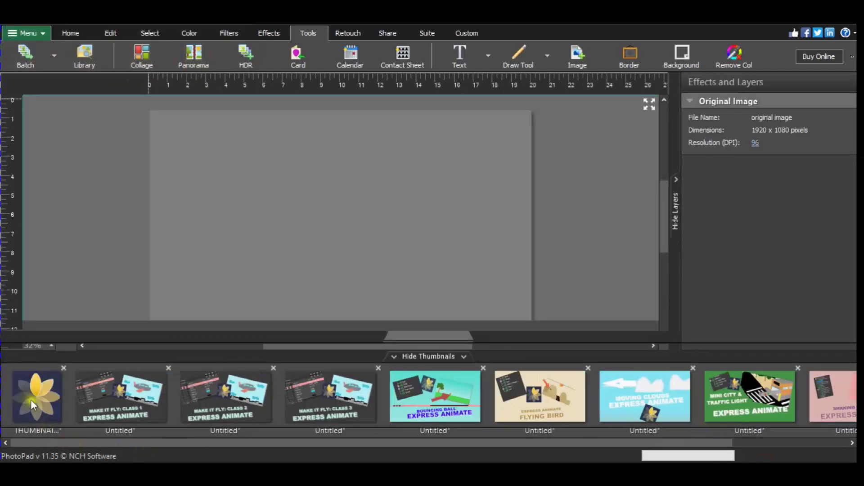
{"action": "left_click", "coordinate": [803, 396]}
{"action": "key", "text": "ctrl+v"}
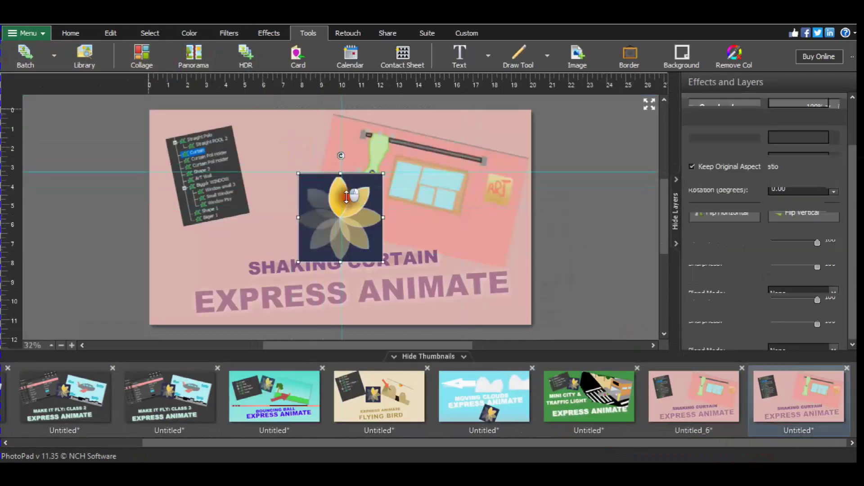
{"action": "left_click_drag", "start_coordinate": [321, 211], "coordinate": [285, 198]}
{"action": "left_click", "coordinate": [742, 368]}
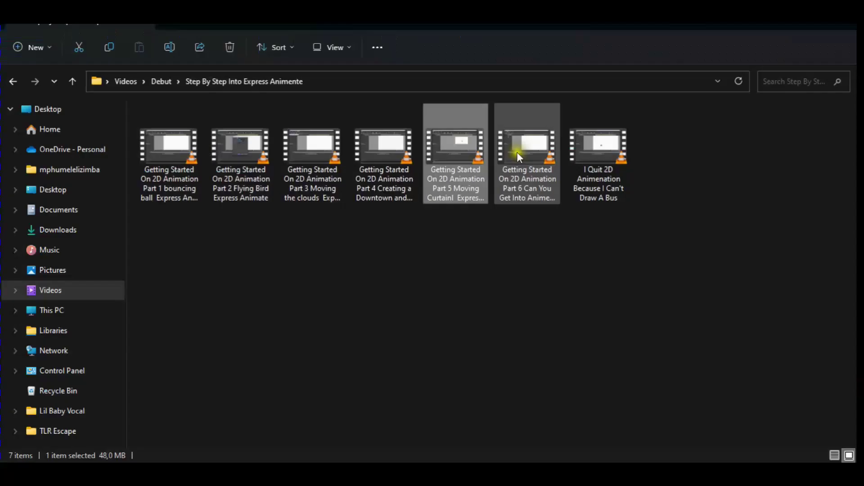
Step: Play the Part 6 video and capture a region screenshot of the building scene
{"action": "left_click", "coordinate": [516, 152]}
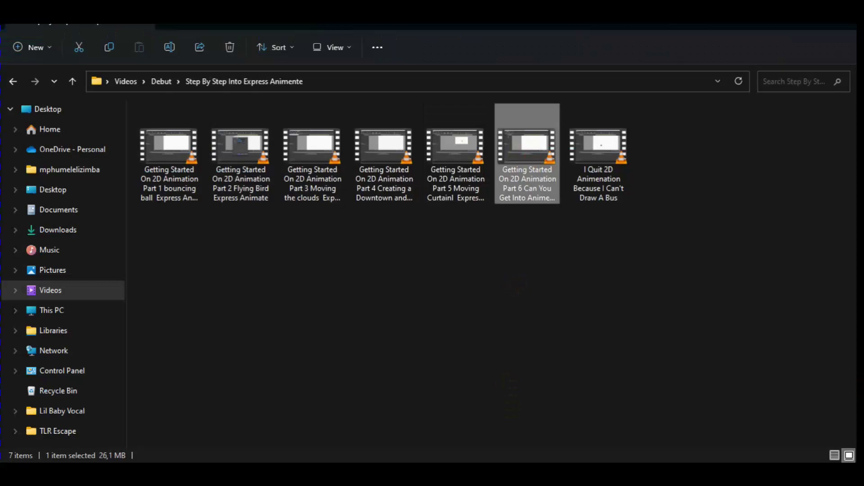
{"action": "key", "text": "Return"}
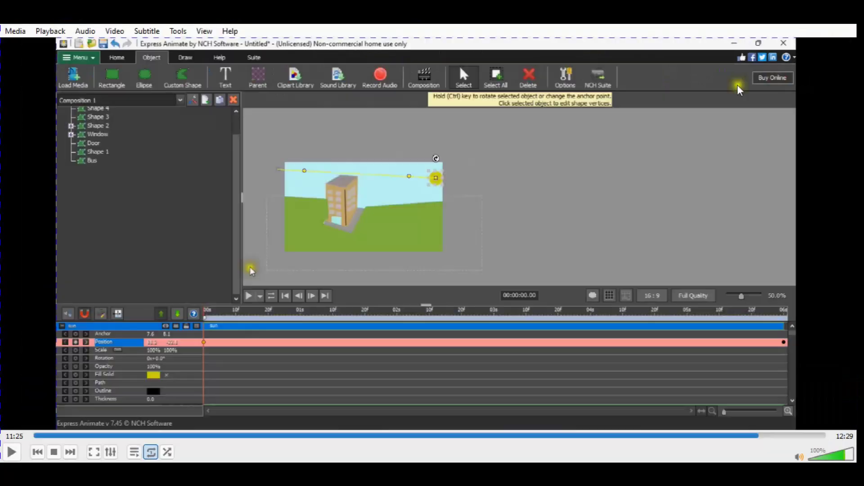
{"action": "left_click_drag", "start_coordinate": [57, 103], "coordinate": [453, 256]}
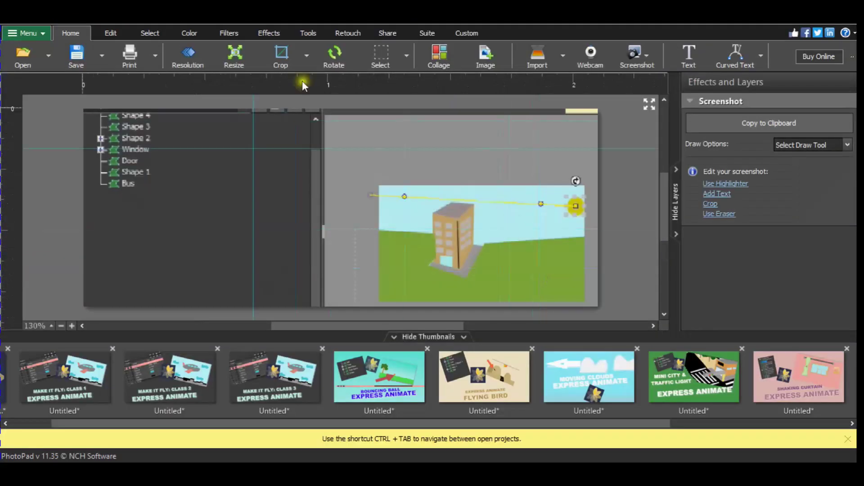
{"action": "left_click", "coordinate": [151, 32]}
Step: Make a new image filled with a stretched light-blue sky patch
{"action": "key", "text": "ctrl+c"}
{"action": "key", "text": "ctrl+n"}
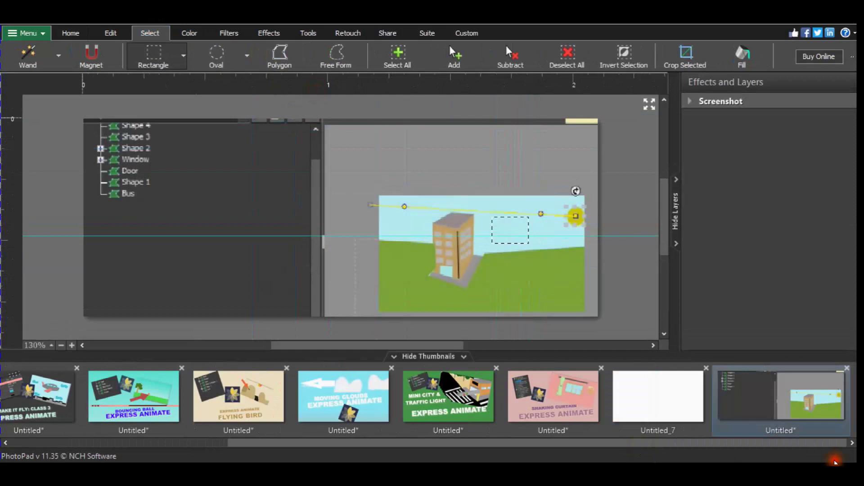
{"action": "key", "text": "ctrl+v"}
{"action": "left_click_drag", "start_coordinate": [349, 232], "coordinate": [550, 232]}
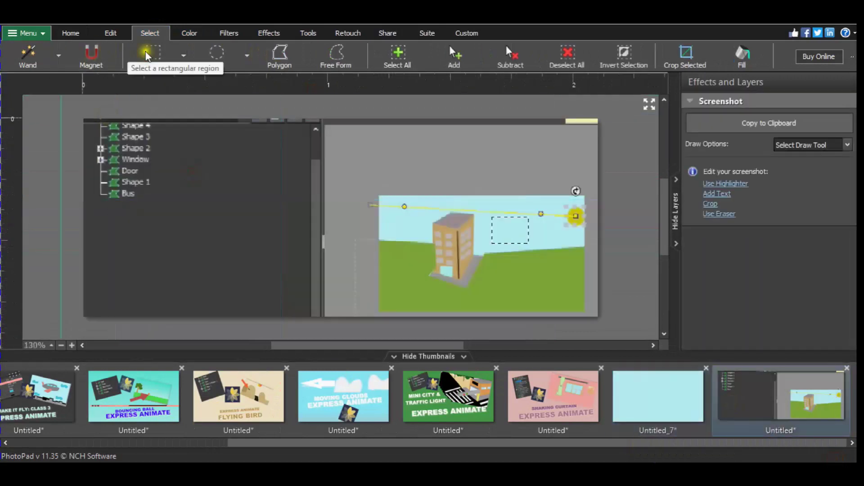
Step: Paste the layer tree onto the blue canvas at upper left
{"action": "left_click", "coordinate": [153, 54]}
{"action": "key", "text": "ctrl+c"}
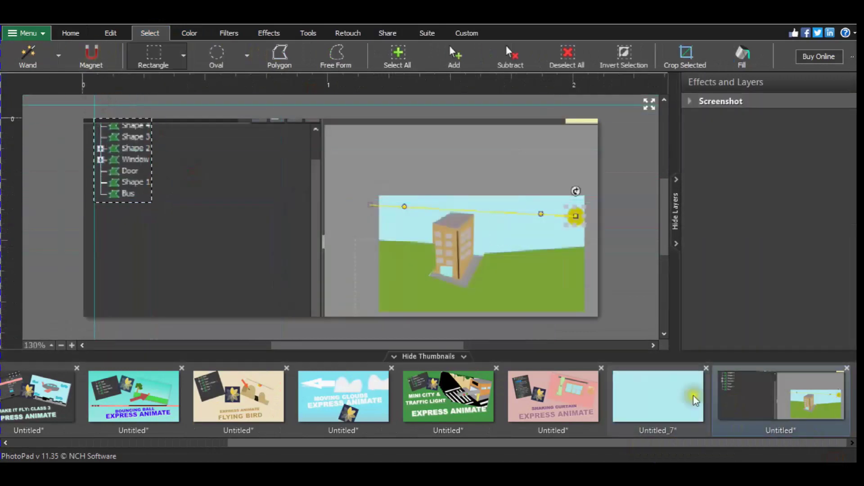
{"action": "left_click", "coordinate": [689, 398]}
{"action": "key", "text": "ctrl+v"}
{"action": "left_click_drag", "start_coordinate": [278, 203], "coordinate": [192, 172]}
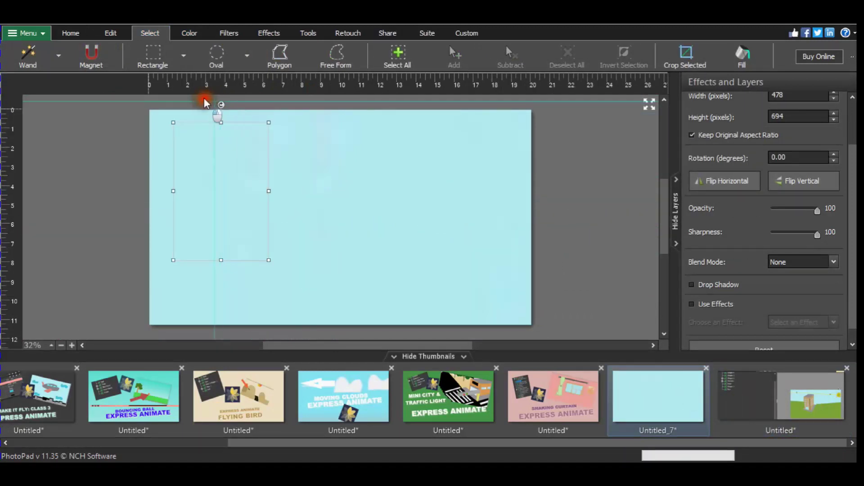
Step: Copy the building scene onto the blue canvas at upper right
{"action": "key", "text": "ctrl+Tab"}
{"action": "right_click", "coordinate": [588, 311]}
{"action": "left_click", "coordinate": [535, 311]}
{"action": "left_click", "coordinate": [690, 395]}
{"action": "key", "text": "ctrl+v"}
{"action": "left_click_drag", "start_coordinate": [387, 205], "coordinate": [410, 166]}
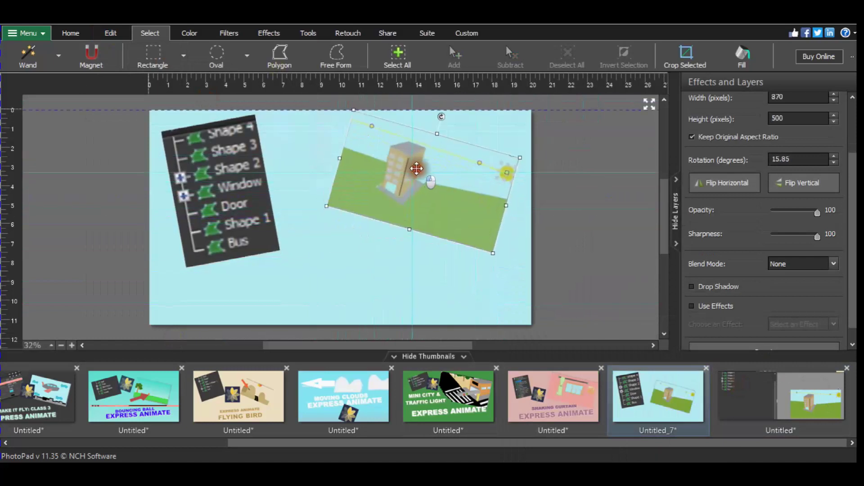
Step: Place a new text box on the blue canvas
{"action": "left_click", "coordinate": [308, 33]}
{"action": "left_click", "coordinate": [460, 56]}
{"action": "left_click", "coordinate": [294, 264]}
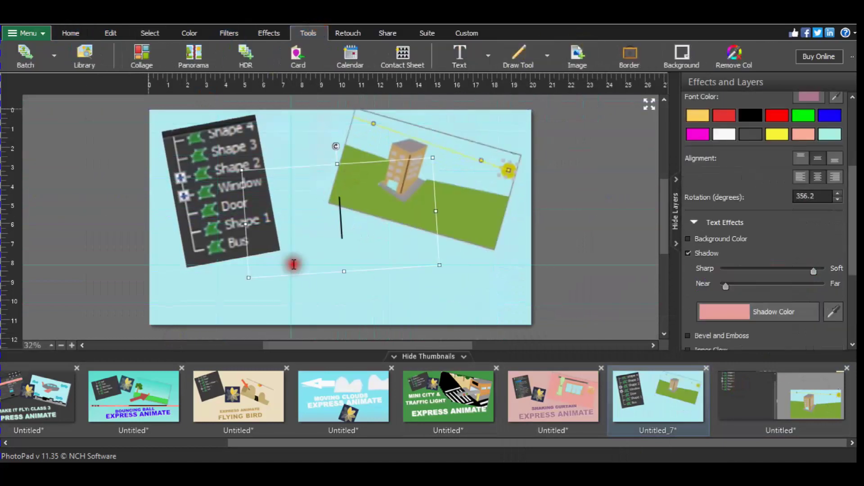
{"action": "type", "text": "EXPRESS ANIMATE"}
Step: Make EXPRESS ANIMATE white and add 'NEED FOR DRAWING SKILL?' above it
{"action": "left_click", "coordinate": [725, 134]}
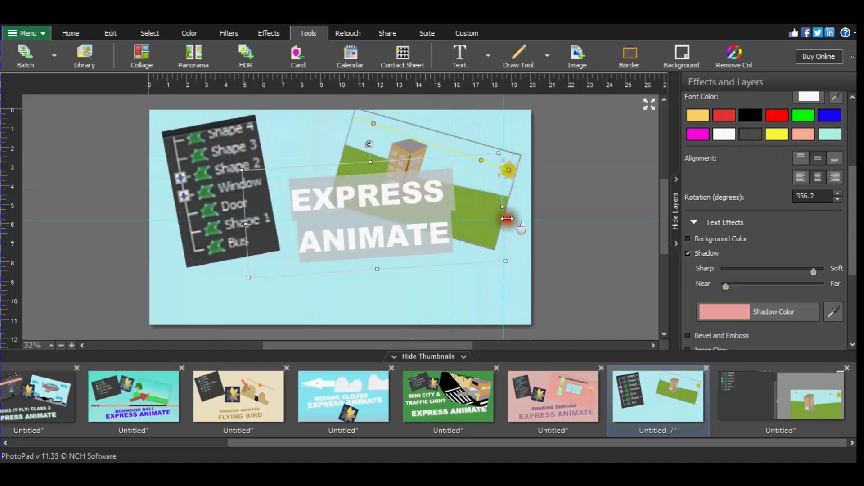
{"action": "left_click_drag", "start_coordinate": [347, 293], "coordinate": [347, 212]}
{"action": "left_click", "coordinate": [579, 216]}
{"action": "left_click", "coordinate": [459, 54]}
{"action": "type", "text": "NEED FO"}
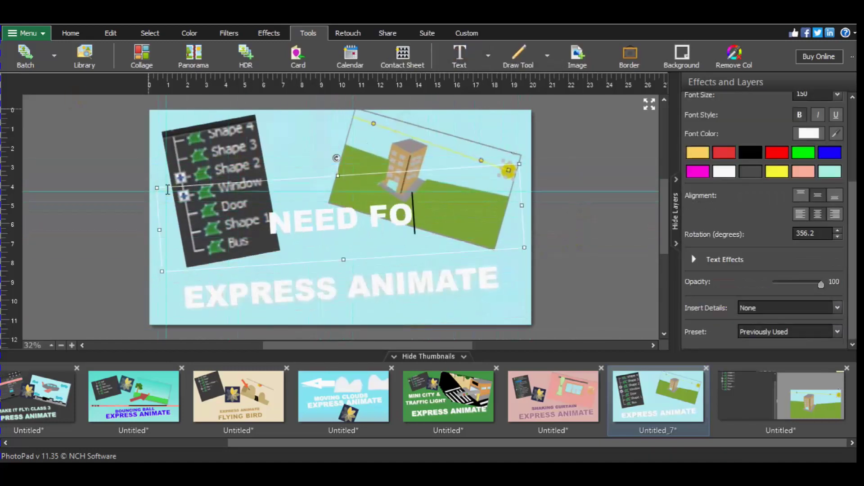
{"action": "type", "text": "R DRAWING SKILL?"}
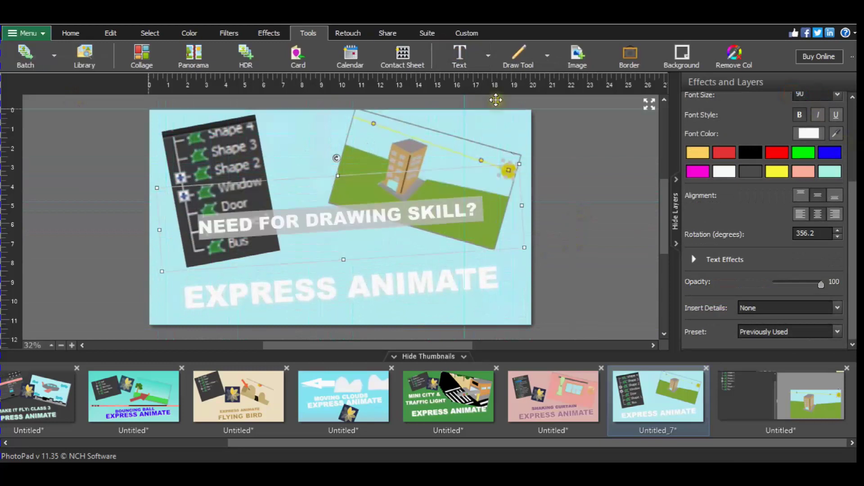
{"action": "left_click_drag", "start_coordinate": [338, 175], "coordinate": [343, 281]}
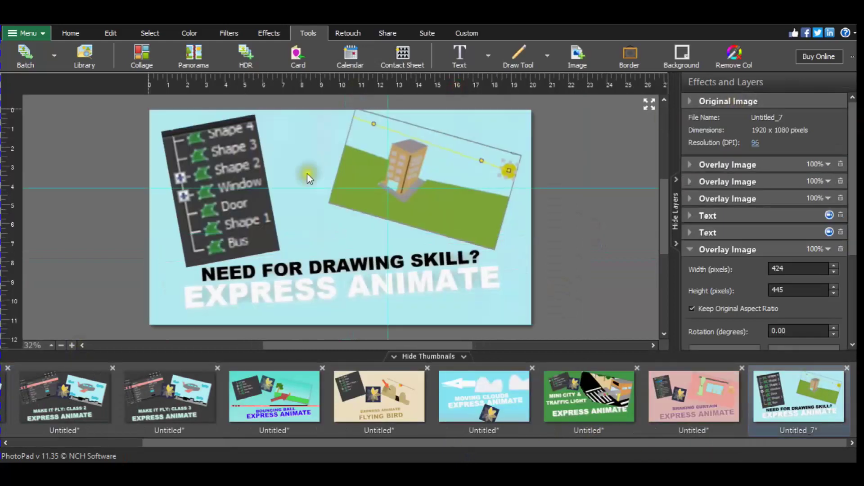
Step: Copy the whole thumbnail and open the copy as a new image
{"action": "left_click", "coordinate": [631, 191]}
{"action": "key", "text": "ctrl+c"}
{"action": "left_click", "coordinate": [483, 282]}
{"action": "key", "text": "ctrl+shift+v"}
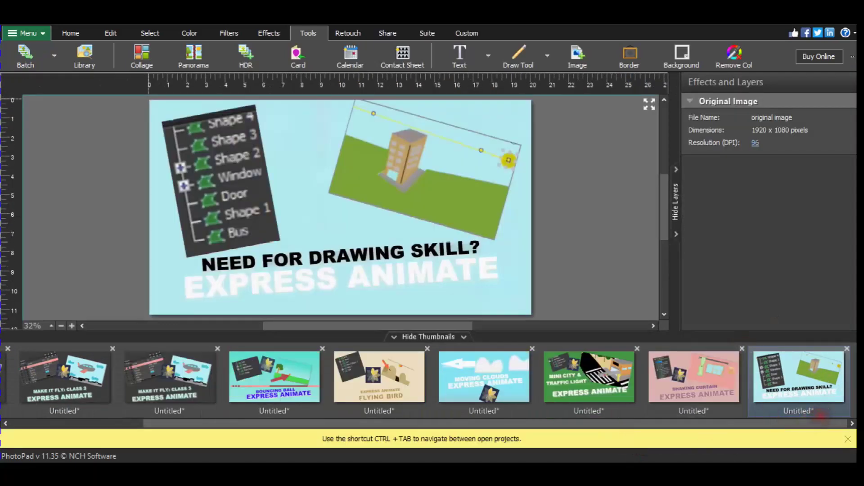
Step: Paste a tilted flower logo onto the drawing-skill thumbnail and copy the finished image
{"action": "scroll", "coordinate": [432, 397], "scroll_direction": "up", "scroll_amount": 5}
{"action": "left_click", "coordinate": [48, 402]}
{"action": "left_click_drag", "start_coordinate": [638, 442], "coordinate": [770, 442]}
{"action": "left_click", "coordinate": [799, 396]}
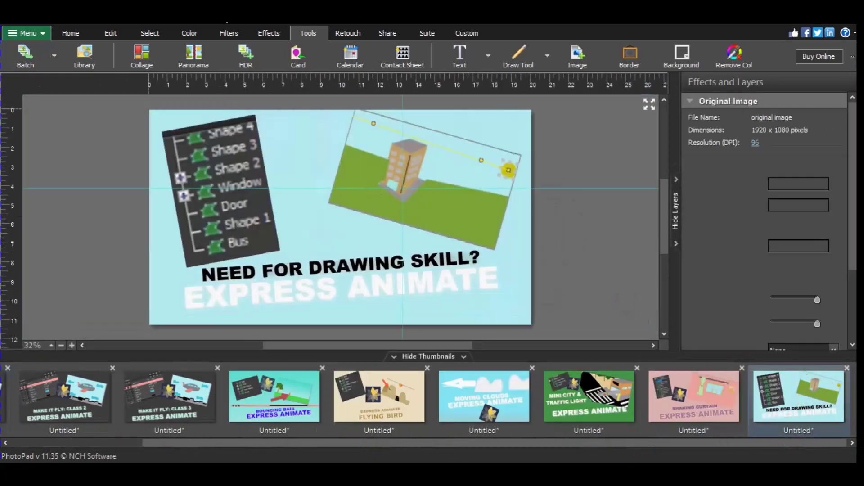
{"action": "key", "text": "ctrl+v"}
{"action": "left_click_drag", "start_coordinate": [315, 142], "coordinate": [324, 146]}
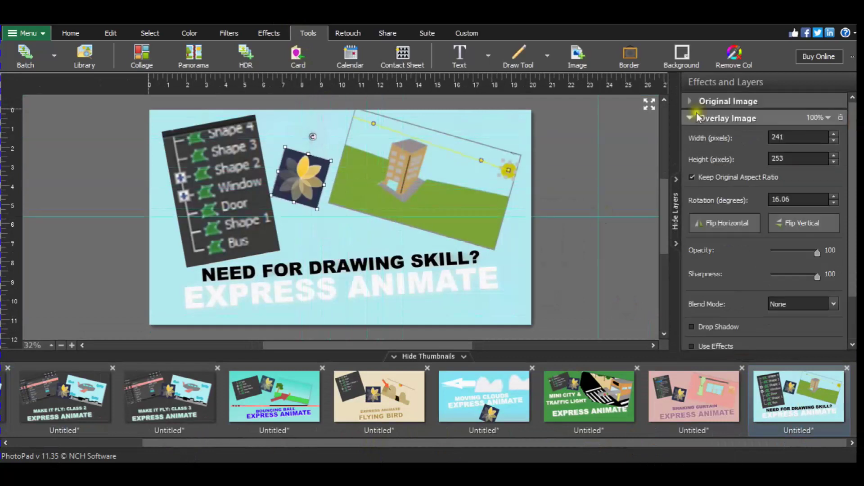
{"action": "key", "text": "ctrl+c"}
{"action": "left_click", "coordinate": [429, 281]}
Step: Play the last video and seek near its end
{"action": "right_click", "coordinate": [860, 399]}
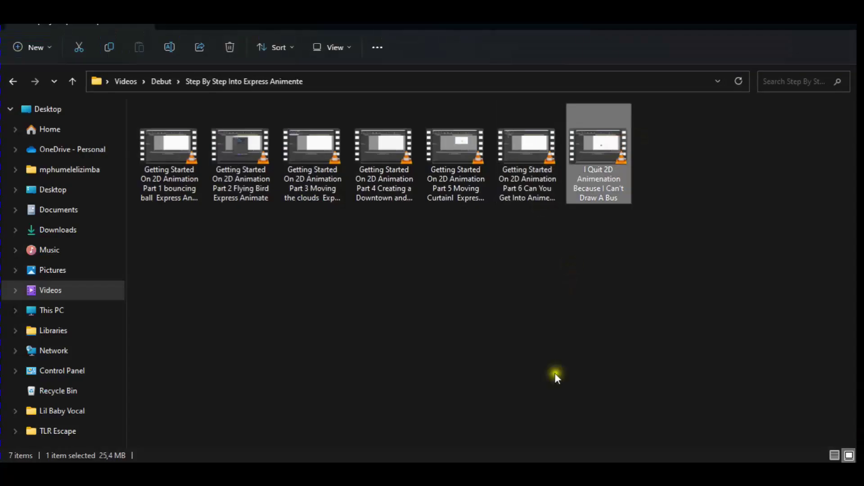
{"action": "key", "text": "Return"}
{"action": "left_click", "coordinate": [811, 436]}
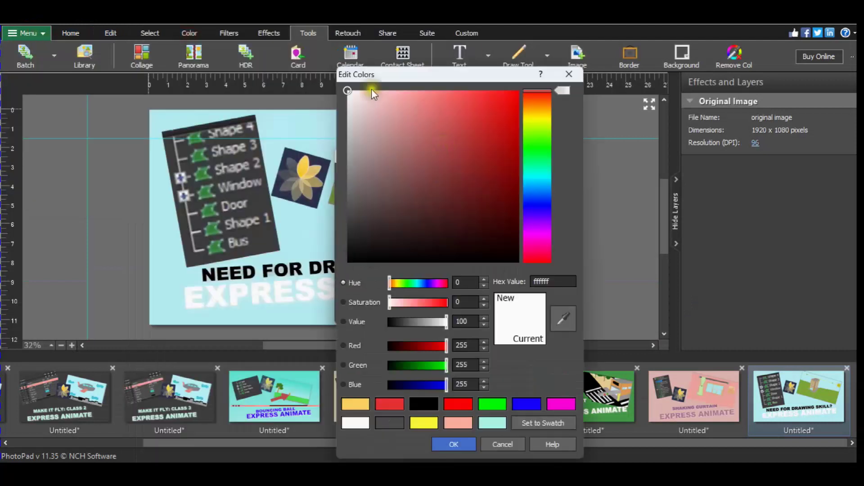
Step: Create pink blank image Untitled_8 and screenshot the bus scene video frame
{"action": "left_click", "coordinate": [454, 444]}
{"action": "left_click", "coordinate": [442, 308]}
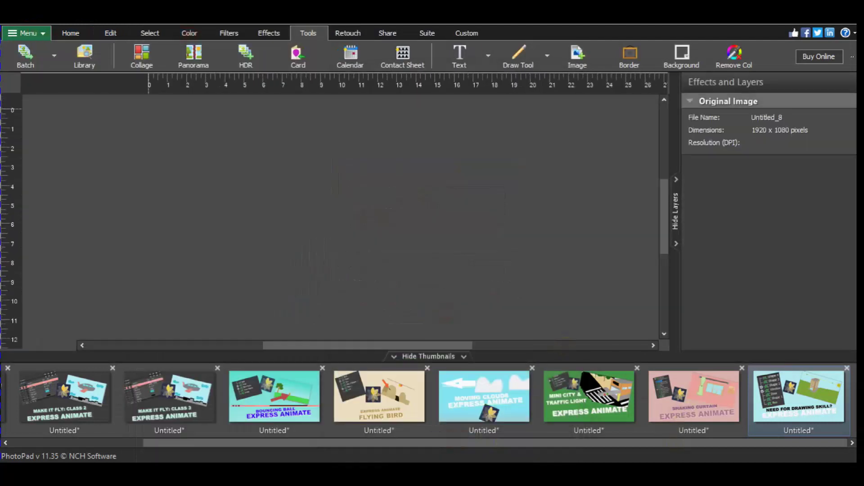
{"action": "left_click", "coordinate": [640, 59]}
{"action": "left_click", "coordinate": [779, 97]}
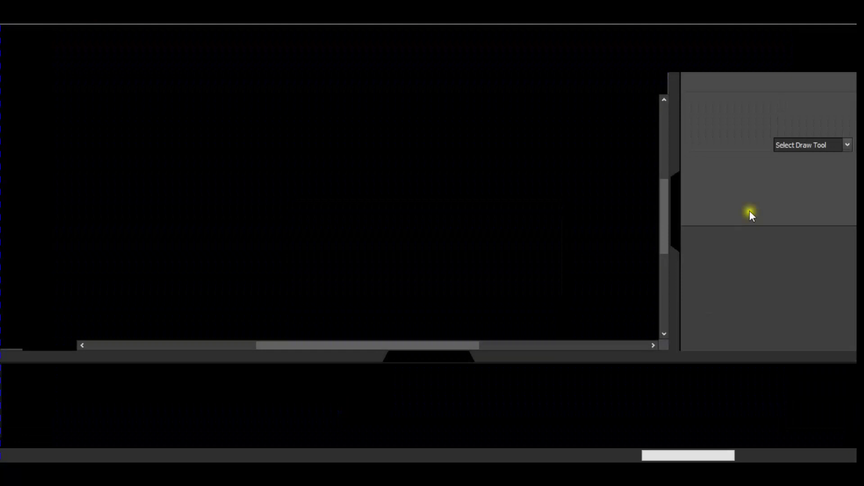
{"action": "left_click", "coordinate": [149, 33]}
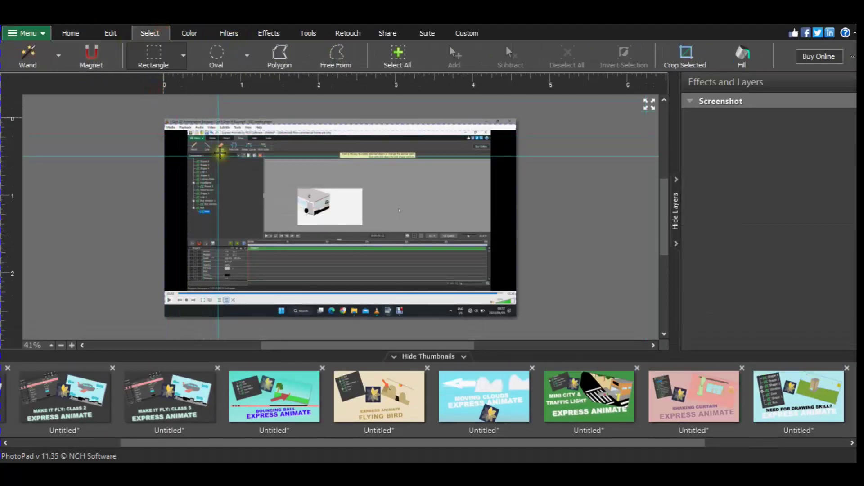
{"action": "left_click", "coordinate": [676, 393]}
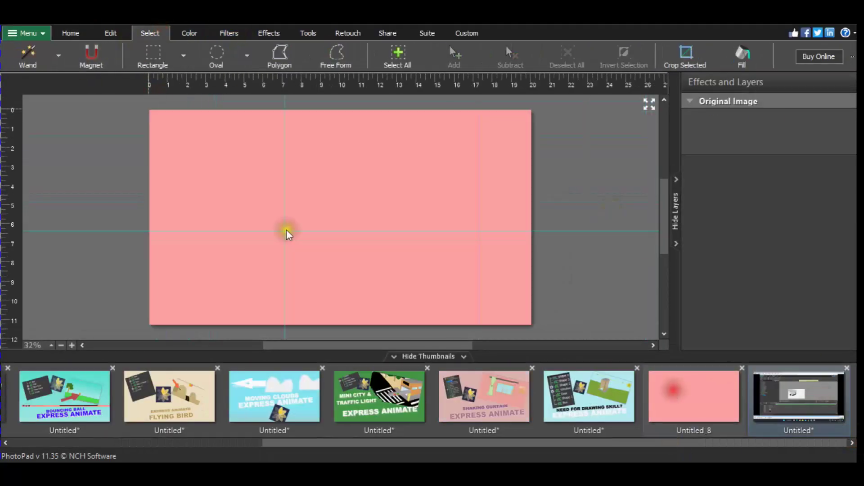
Step: Place the layer tree at upper left and the cropped bus scene on pink Untitled_8
{"action": "key", "text": "ctrl+v"}
{"action": "left_click_drag", "start_coordinate": [367, 225], "coordinate": [258, 193]}
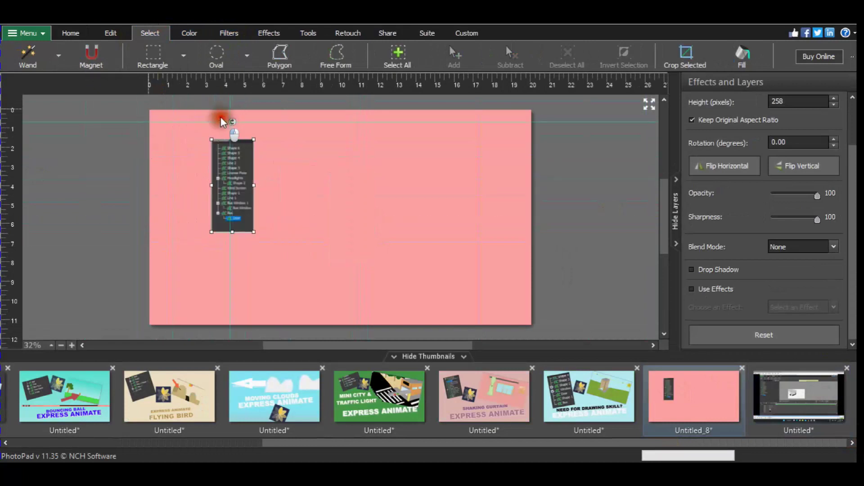
{"action": "mouse_move", "coordinate": [301, 187]}
{"action": "left_mouse_down"}
{"action": "mouse_move", "coordinate": [345, 211]}
{"action": "mouse_move", "coordinate": [341, 110]}
{"action": "mouse_move", "coordinate": [407, 128]}
{"action": "left_mouse_up"}
{"action": "key", "text": "ctrl+c"}
{"action": "left_click", "coordinate": [694, 396]}
{"action": "key", "text": "ctrl+v"}
Step: Show the drawing overlays list under Effects
{"action": "left_click", "coordinate": [308, 33]}
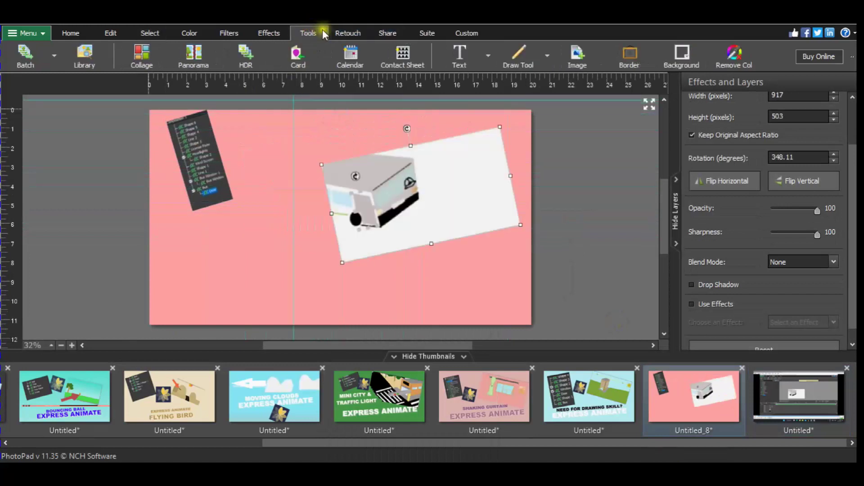
{"action": "left_click", "coordinate": [269, 32]}
{"action": "left_click", "coordinate": [611, 54]}
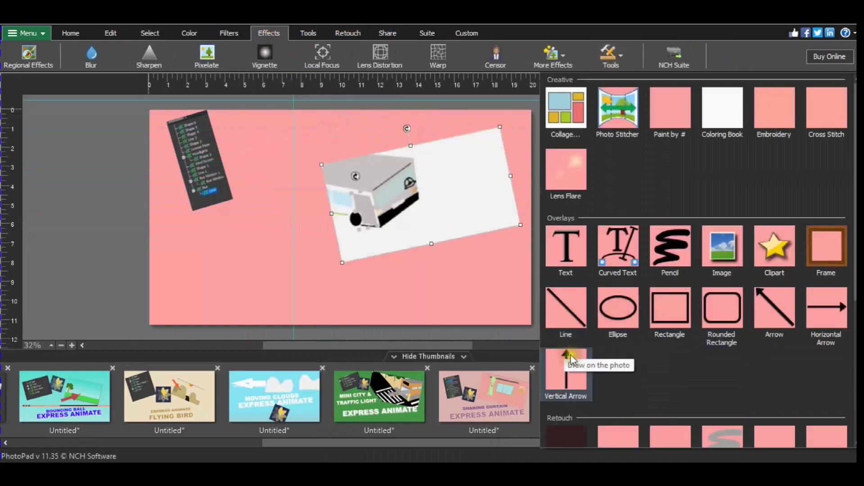
Step: Draw a grey arrow pointing at the bus scene and add an EXPRESS ANIMATE caption
{"action": "left_click", "coordinate": [504, 241]}
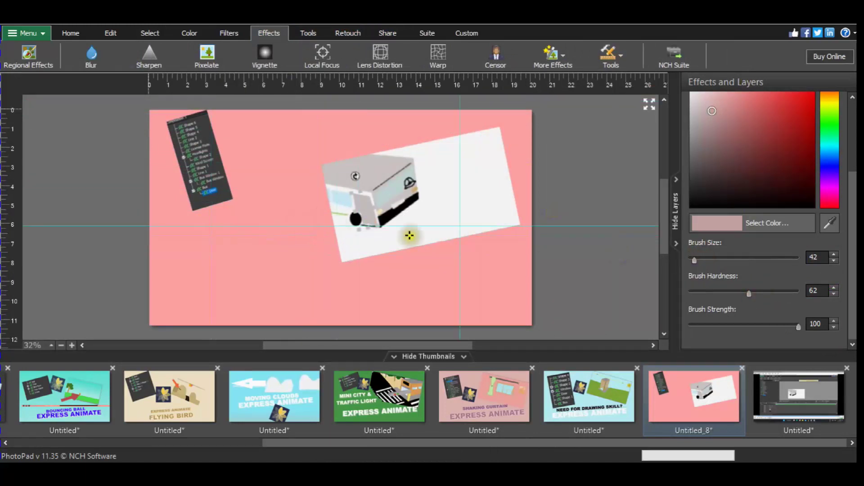
{"action": "left_click_drag", "start_coordinate": [212, 233], "coordinate": [333, 227]}
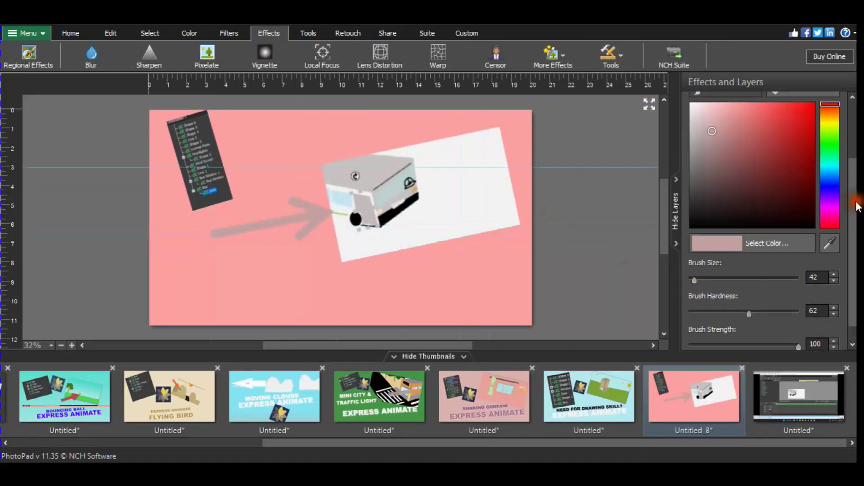
{"action": "left_click", "coordinate": [309, 31]}
{"action": "left_click", "coordinate": [464, 58]}
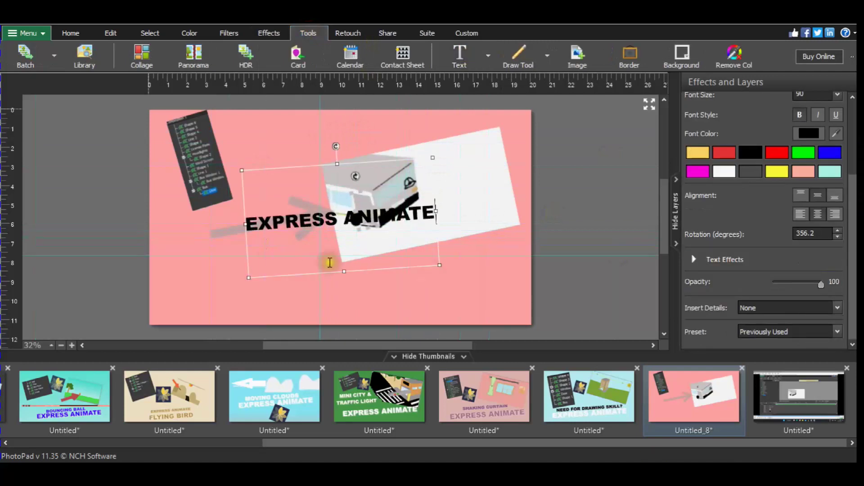
Step: Tilt EXPRESS ANIMATE along the white panel's lower edge on one line
{"action": "left_click_drag", "start_coordinate": [331, 145], "coordinate": [318, 155]}
{"action": "left_click_drag", "start_coordinate": [289, 265], "coordinate": [305, 265]}
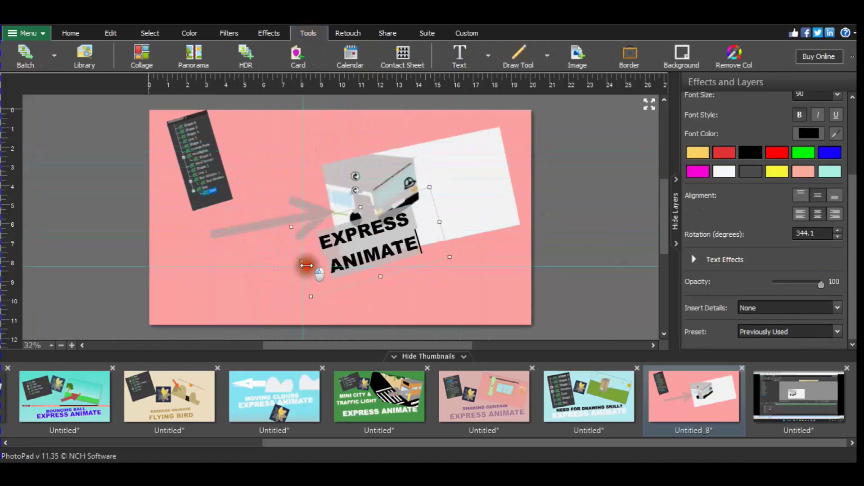
{"action": "left_click_drag", "start_coordinate": [482, 211], "coordinate": [540, 195]}
Step: Add a level, widened 'I AM QUITING ANIMATIONS' caption
{"action": "left_click", "coordinate": [460, 55]}
{"action": "type", "text": "I AM QUITING"}
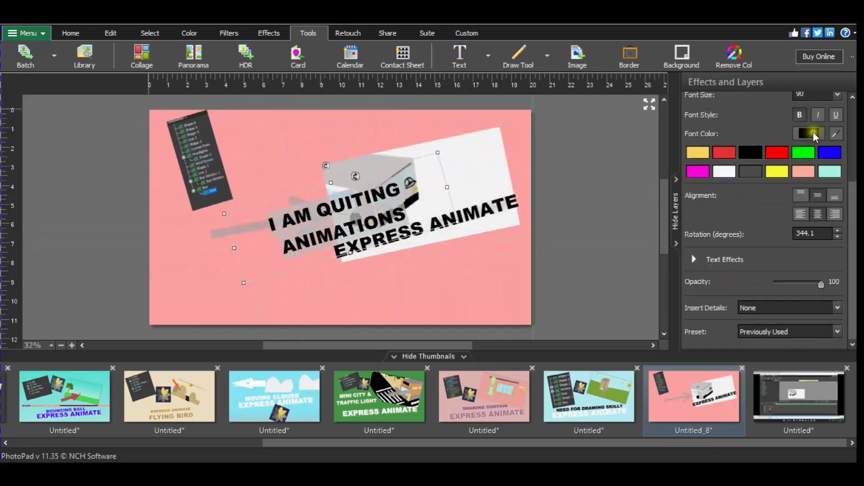
{"action": "type", "text": "0"}
{"action": "left_click_drag", "start_coordinate": [326, 166], "coordinate": [340, 164]}
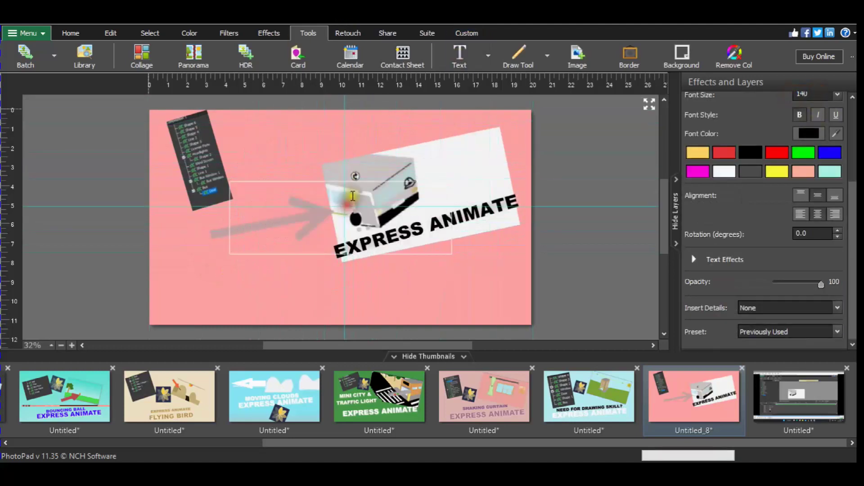
{"action": "left_click_drag", "start_coordinate": [234, 217], "coordinate": [158, 228]}
{"action": "left_click_drag", "start_coordinate": [451, 216], "coordinate": [526, 228]}
Step: Give the caption font size 120, move it lower, and colour it dark red
{"action": "left_click_drag", "start_coordinate": [342, 253], "coordinate": [341, 317]}
{"action": "left_click", "coordinate": [822, 94]}
{"action": "type", "text": "120"}
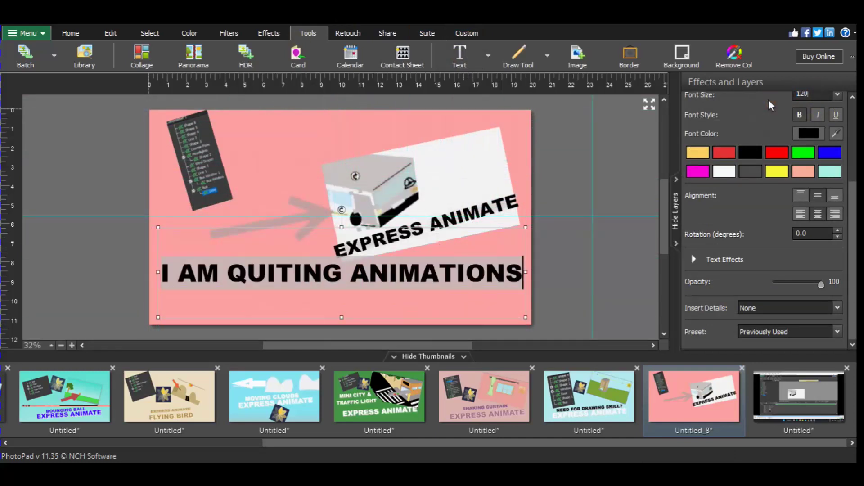
{"action": "left_click_drag", "start_coordinate": [344, 253], "coordinate": [342, 246]}
{"action": "left_click", "coordinate": [703, 172]}
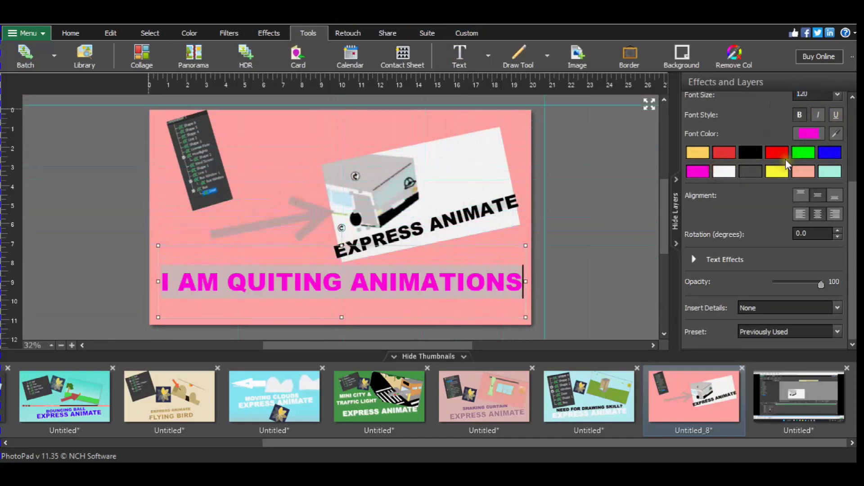
{"action": "left_click", "coordinate": [809, 133]}
{"action": "left_click", "coordinate": [112, 48]}
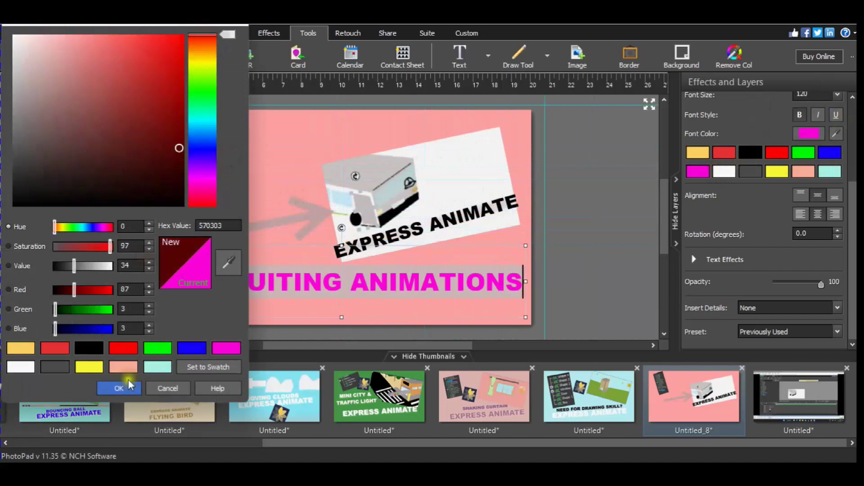
{"action": "left_click", "coordinate": [119, 388]}
Step: Copy the whole thumbnail and paste it as a new image
{"action": "left_click", "coordinate": [848, 368]}
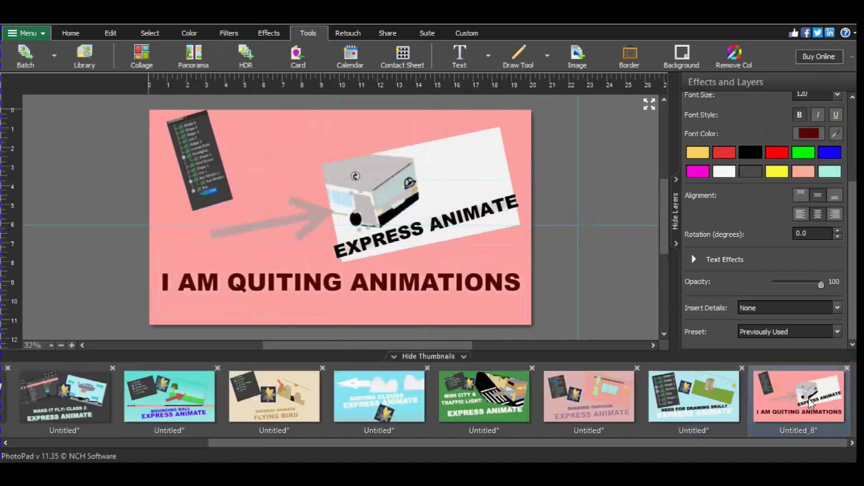
{"action": "key", "text": "Delete"}
{"action": "key", "text": "ctrl+z"}
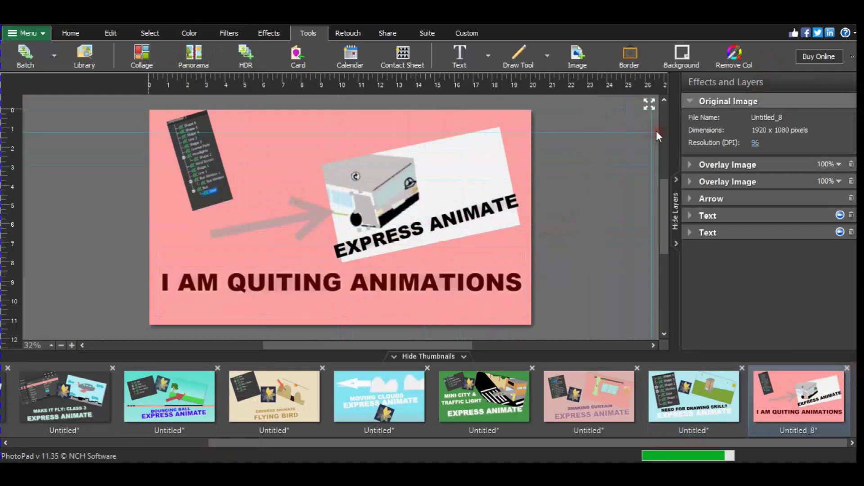
{"action": "key", "text": "ctrl+a"}
{"action": "key", "text": "ctrl+c"}
{"action": "right_click", "coordinate": [829, 392]}
{"action": "left_click", "coordinate": [731, 286]}
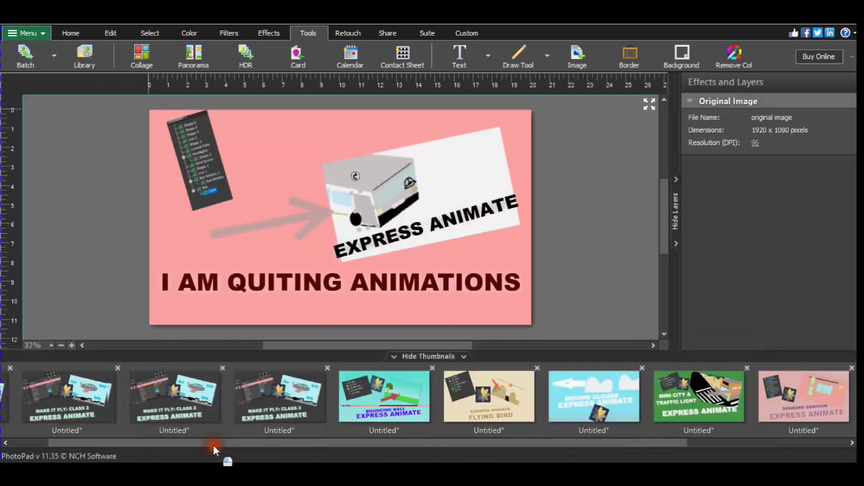
Step: Add the flower logo at upper left, 300 pixels tall, then create another new image from the copy
{"action": "key", "text": "ctrl+v"}
{"action": "left_click_drag", "start_coordinate": [377, 214], "coordinate": [313, 159]}
{"action": "left_click_drag", "start_coordinate": [283, 207], "coordinate": [283, 180]}
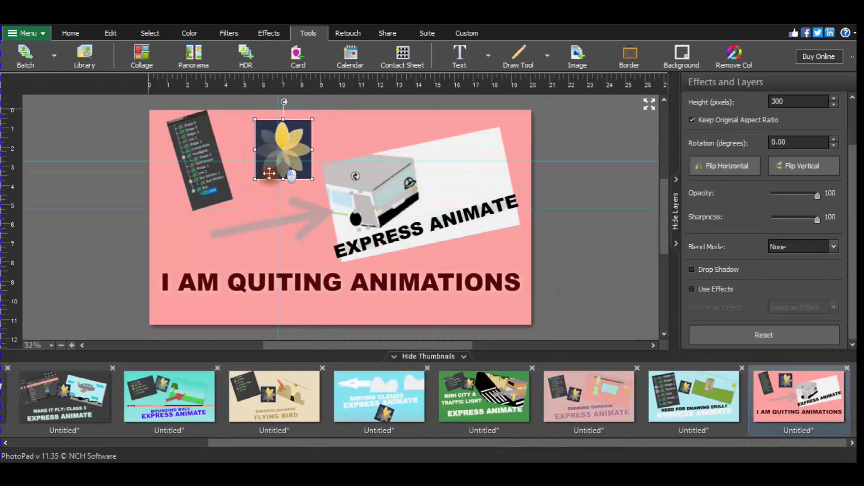
{"action": "left_click", "coordinate": [555, 166]}
{"action": "left_click", "coordinate": [749, 99]}
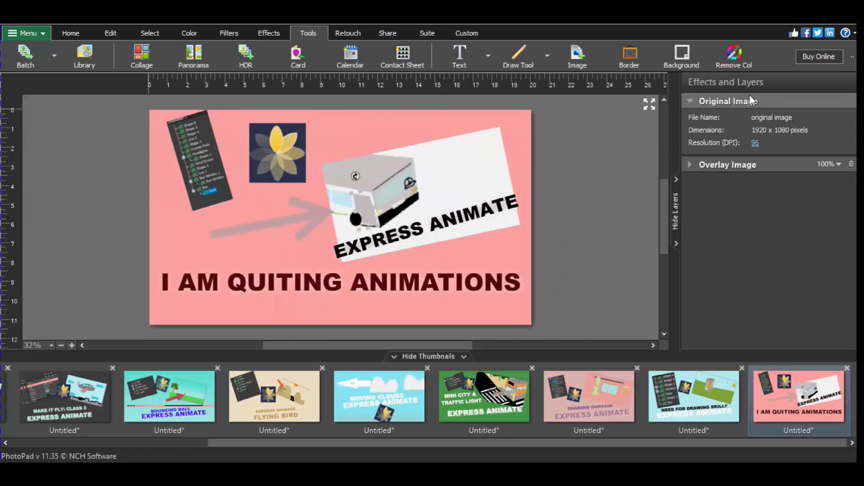
{"action": "right_click", "coordinate": [803, 406]}
{"action": "left_click", "coordinate": [756, 309]}
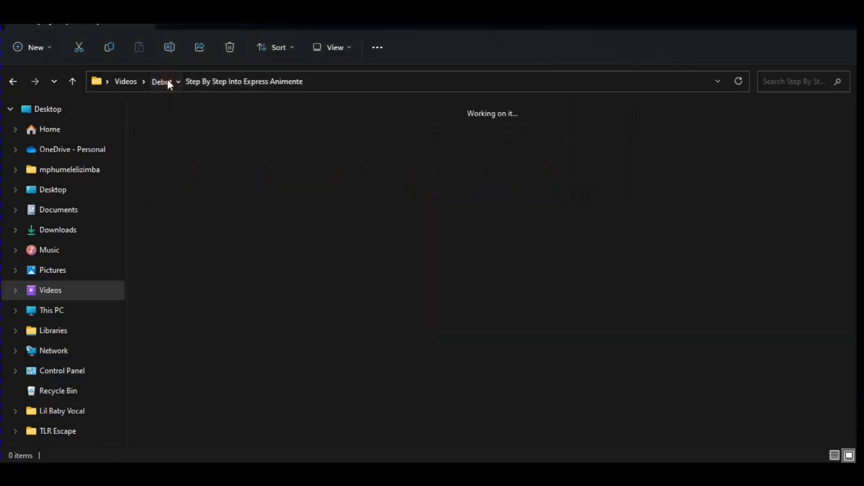
Step: Preview the Debut 128 recording from the Debut folder, then close the player
{"action": "left_click", "coordinate": [164, 81]}
{"action": "double_click", "coordinate": [401, 254]}
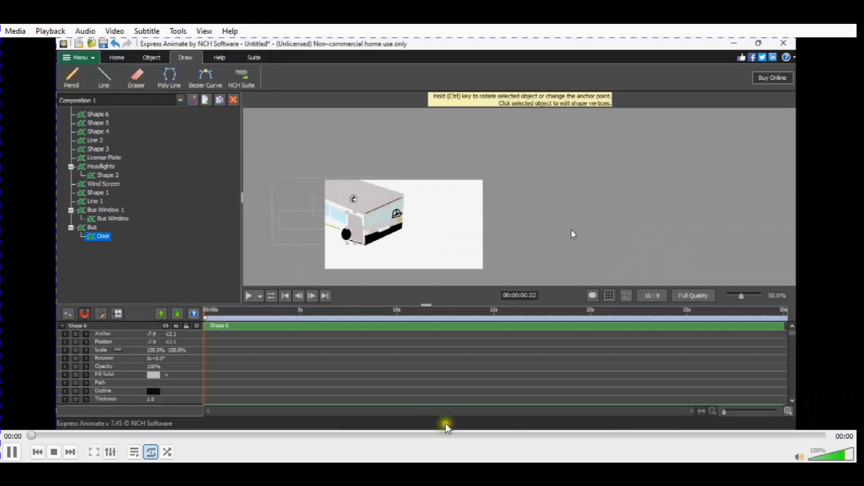
{"action": "key", "text": "alt+F4"}
Step: Play the Express Animate beginner course video in VLC and pause near the end on the taxi
{"action": "left_click", "coordinate": [447, 255]}
{"action": "double_click", "coordinate": [447, 254]}
{"action": "left_click", "coordinate": [780, 423]}
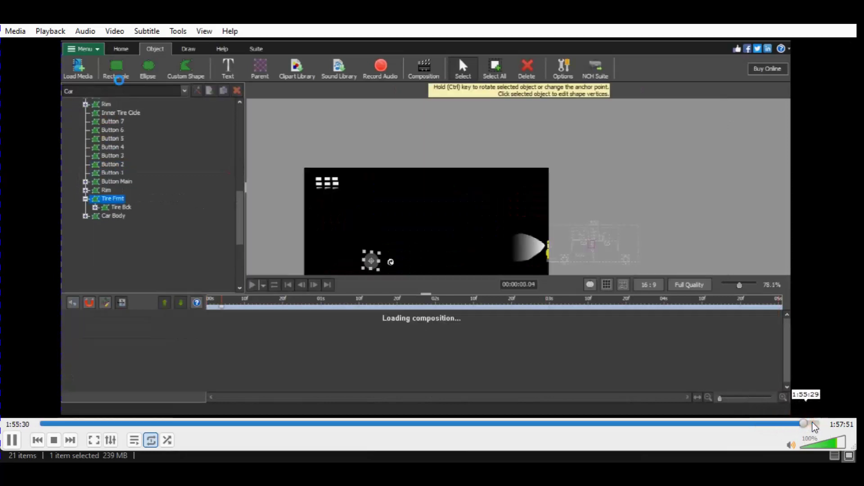
{"action": "left_click_drag", "start_coordinate": [796, 423], "coordinate": [810, 423]}
{"action": "key", "text": "space"}
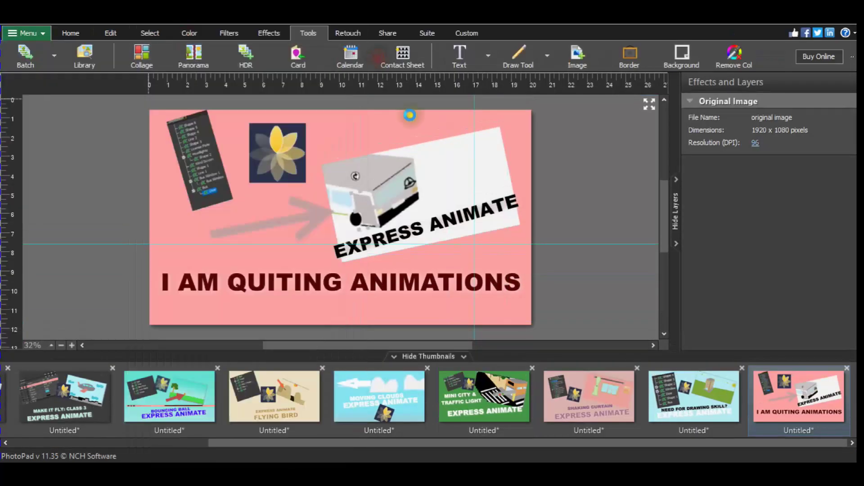
{"action": "left_click", "coordinate": [484, 267]}
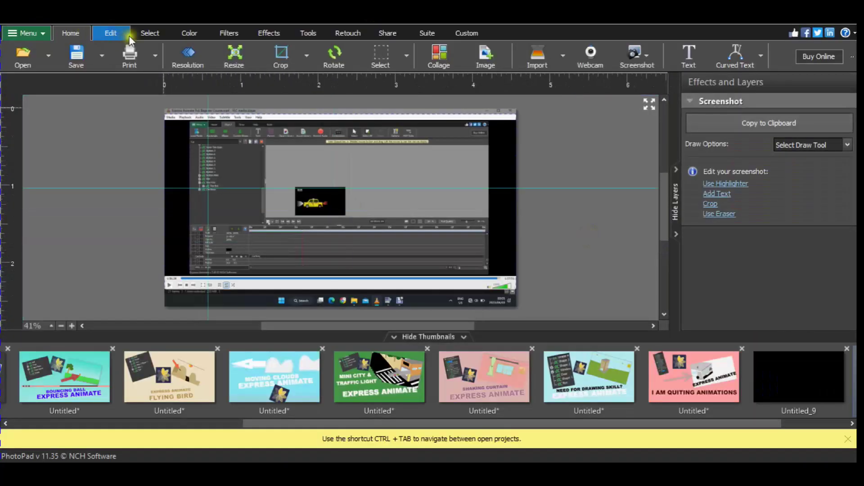
Step: Select a rectangle around the taxi in the screenshot and copy it
{"action": "left_click", "coordinate": [150, 33]}
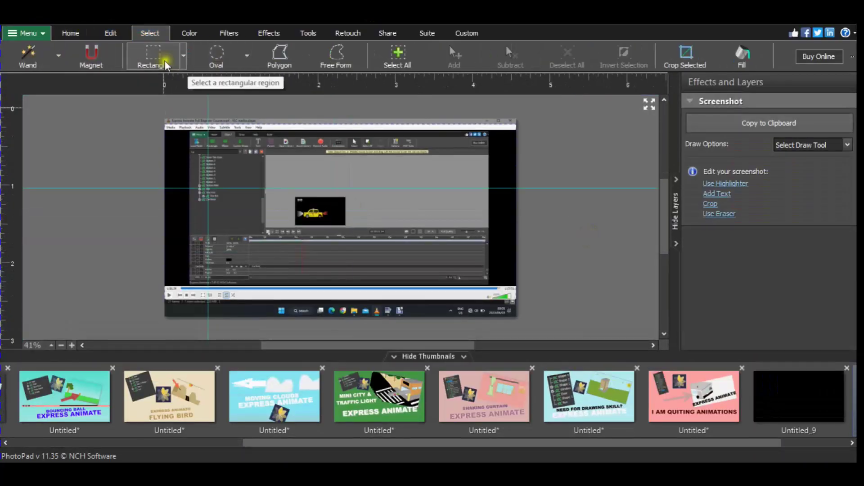
{"action": "scroll", "coordinate": [297, 198], "scroll_direction": "up", "scroll_amount": 3}
{"action": "left_click_drag", "start_coordinate": [296, 194], "coordinate": [350, 228]}
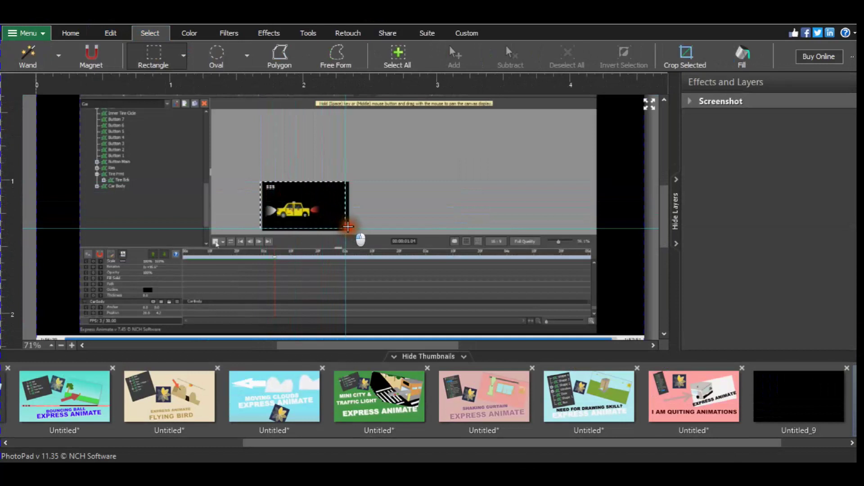
{"action": "left_click", "coordinate": [55, 222]}
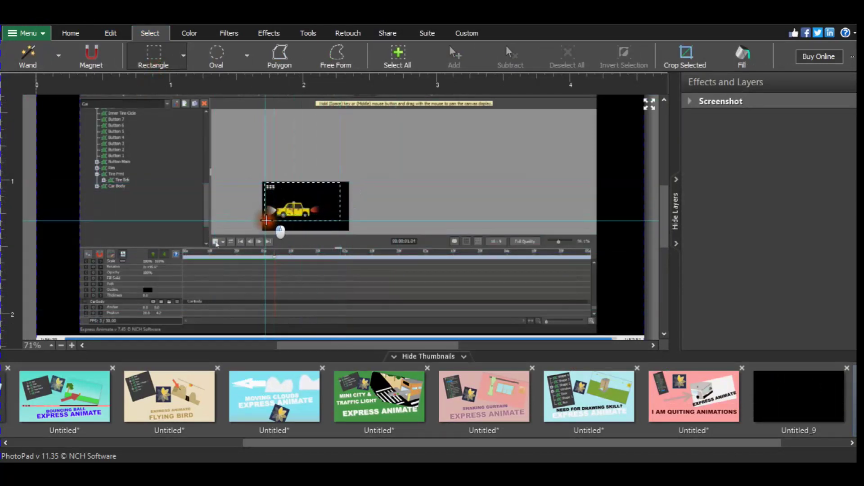
{"action": "right_click", "coordinate": [266, 220]}
{"action": "left_click", "coordinate": [332, 309]}
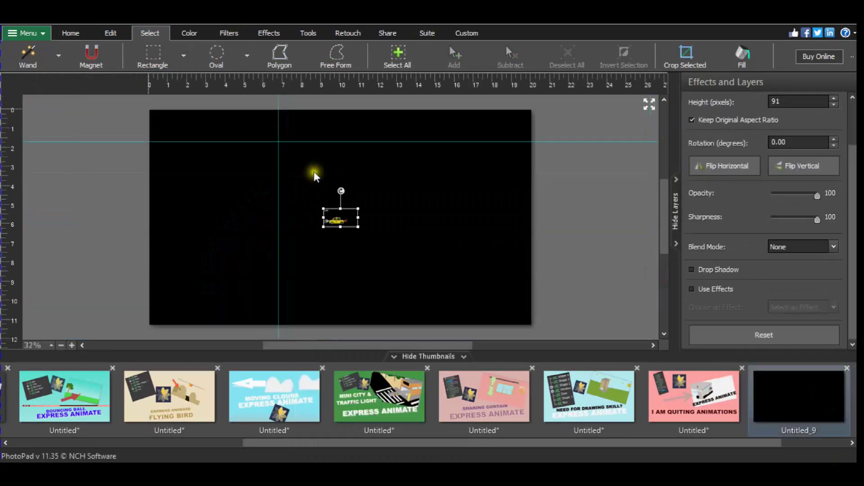
Step: Paste the taxi onto the black image, enlarged, slightly tilted and shifted right
{"action": "left_click_drag", "start_coordinate": [359, 227], "coordinate": [433, 266]}
{"action": "left_click_drag", "start_coordinate": [366, 187], "coordinate": [395, 193]}
{"action": "left_click_drag", "start_coordinate": [396, 234], "coordinate": [428, 198]}
{"action": "left_click_drag", "start_coordinate": [441, 234], "coordinate": [443, 225]}
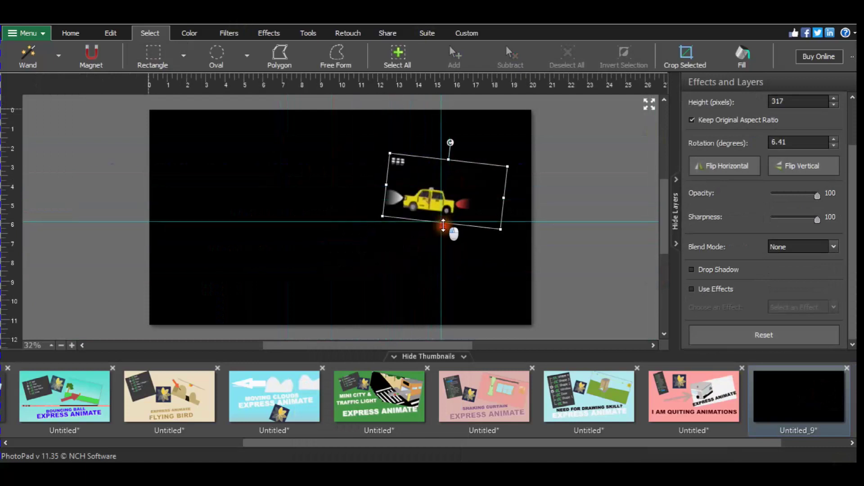
{"action": "left_click", "coordinate": [572, 201]}
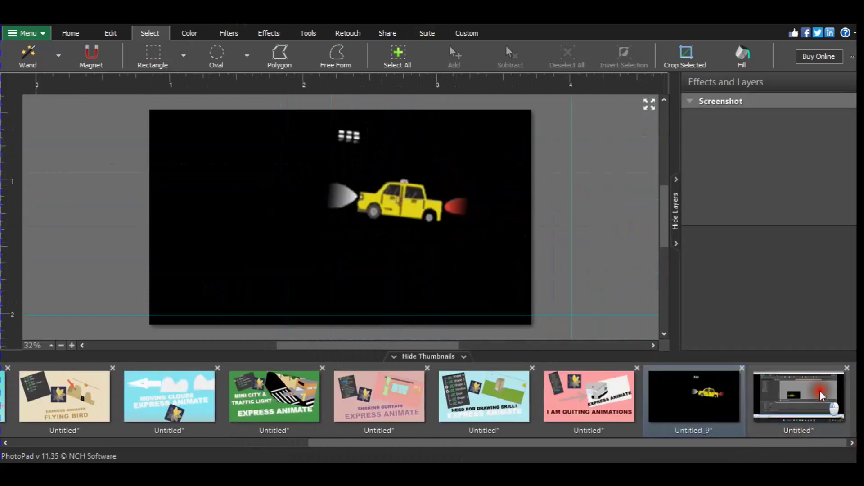
Step: Paste the layer-list snippet at the top-left edge and tilt it
{"action": "left_click", "coordinate": [820, 396]}
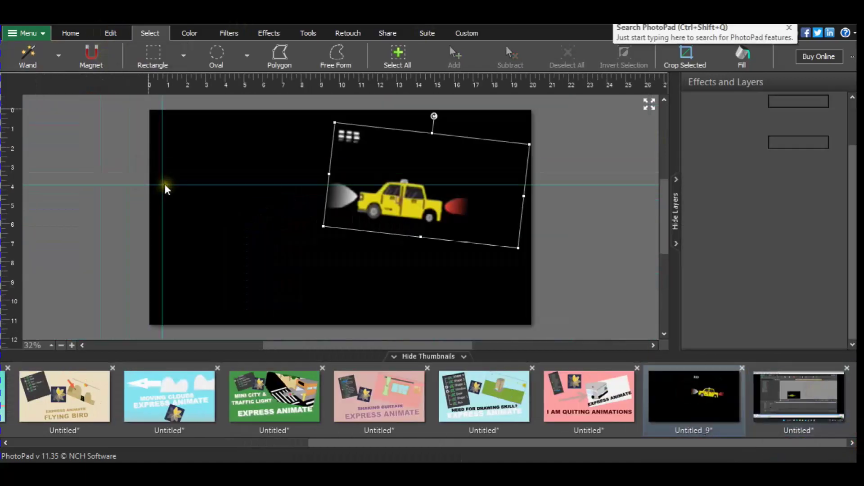
{"action": "left_click_drag", "start_coordinate": [355, 212], "coordinate": [212, 149]}
{"action": "left_click_drag", "start_coordinate": [202, 107], "coordinate": [180, 113]}
{"action": "left_click", "coordinate": [308, 33]}
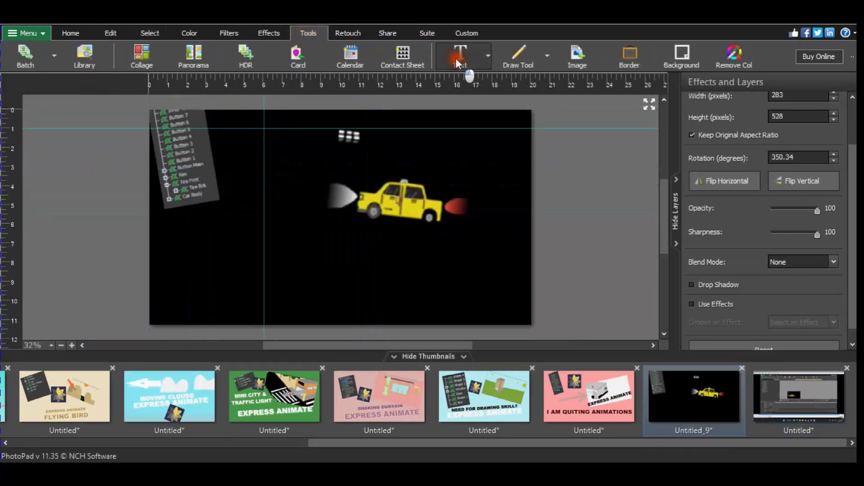
Step: Add a two-line caption under the taxi, levelled and with larger text
{"action": "left_click", "coordinate": [459, 56]}
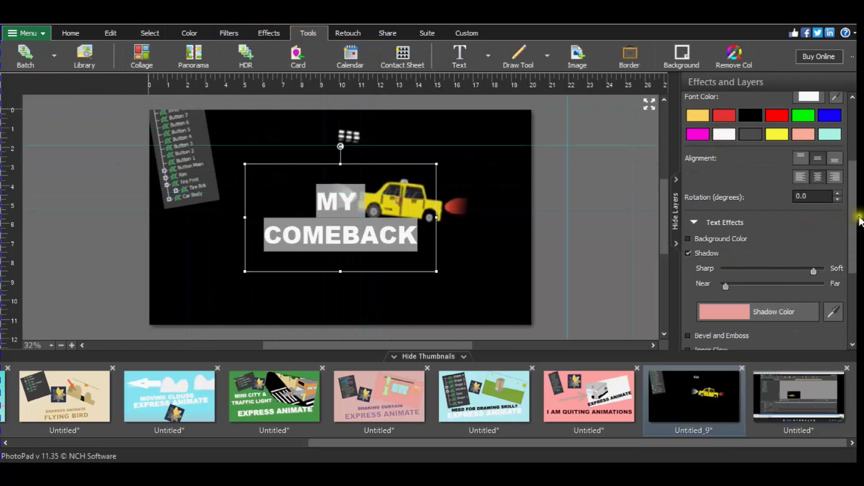
{"action": "scroll", "coordinate": [738, 171], "scroll_direction": "up", "scroll_amount": 5}
{"action": "left_click_drag", "start_coordinate": [341, 146], "coordinate": [397, 155]}
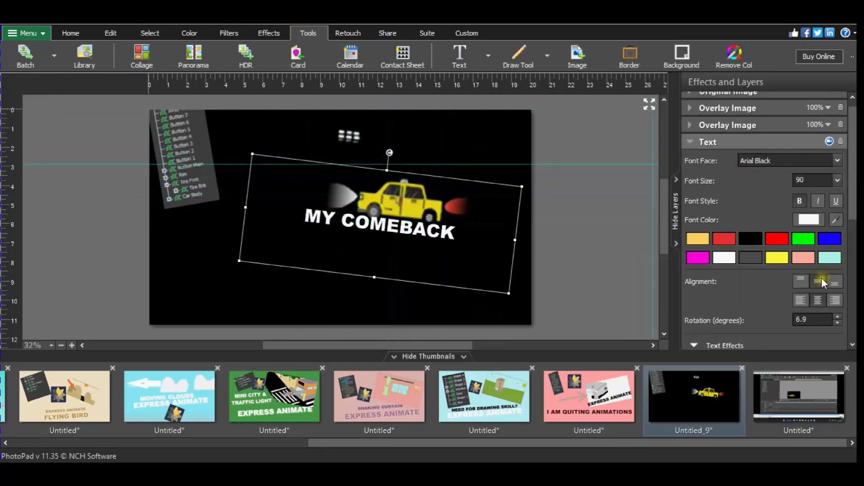
{"action": "scroll", "coordinate": [795, 263], "scroll_direction": "down", "scroll_amount": 5}
{"action": "left_click", "coordinate": [695, 222]}
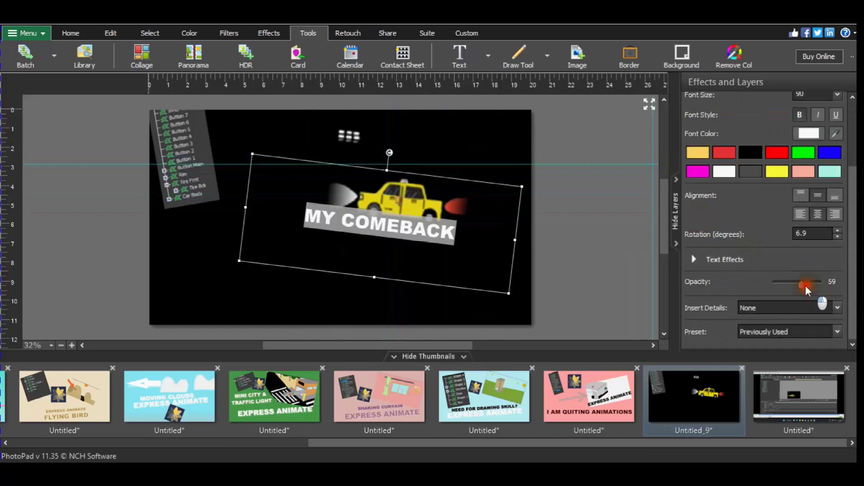
{"action": "left_click", "coordinate": [351, 111]}
{"action": "left_click", "coordinate": [303, 241]}
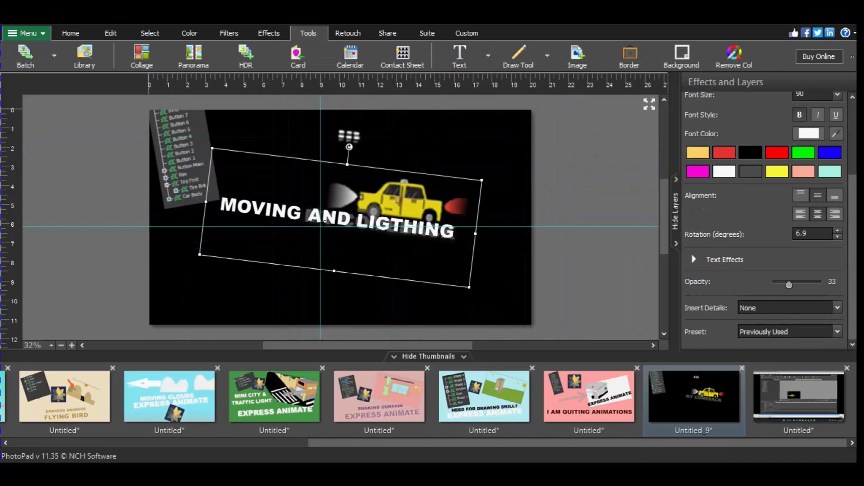
{"action": "mouse_move", "coordinate": [214, 208]}
{"action": "left_mouse_down"}
{"action": "mouse_move", "coordinate": [206, 221]}
{"action": "mouse_move", "coordinate": [154, 229]}
{"action": "left_mouse_up"}
{"action": "mouse_move", "coordinate": [350, 272]}
{"action": "left_mouse_down"}
{"action": "mouse_move", "coordinate": [359, 306]}
{"action": "mouse_move", "coordinate": [352, 225]}
{"action": "mouse_move", "coordinate": [353, 238]}
{"action": "left_mouse_up"}
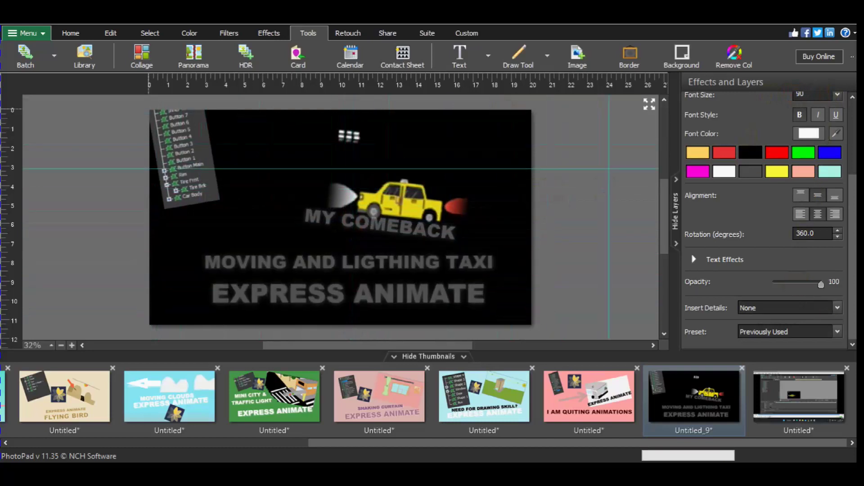
Step: Make the caption text 100% opaque with a white shadow glow
{"action": "left_click_drag", "start_coordinate": [789, 284], "coordinate": [821, 284]}
{"action": "left_click", "coordinate": [694, 260]}
{"action": "left_click", "coordinate": [724, 346]}
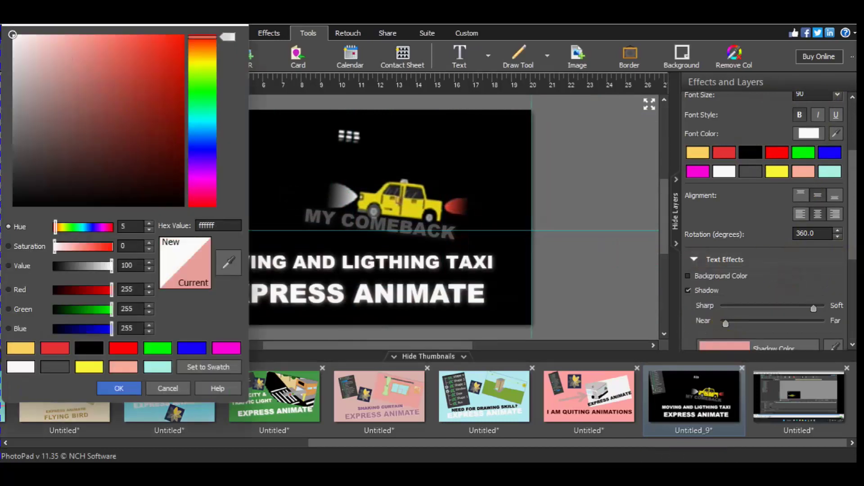
{"action": "left_click", "coordinate": [119, 386]}
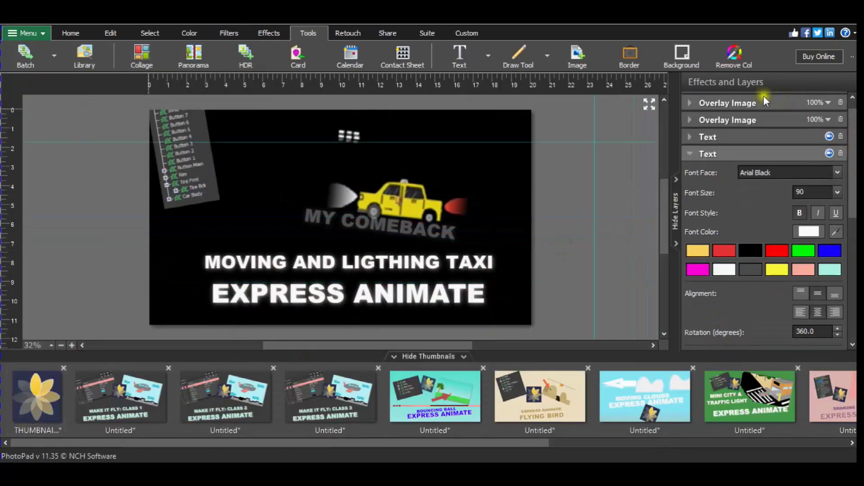
{"action": "left_click_drag", "start_coordinate": [527, 449], "coordinate": [716, 449]}
Step: Copy the entire taxi thumbnail image
{"action": "left_click", "coordinate": [696, 396]}
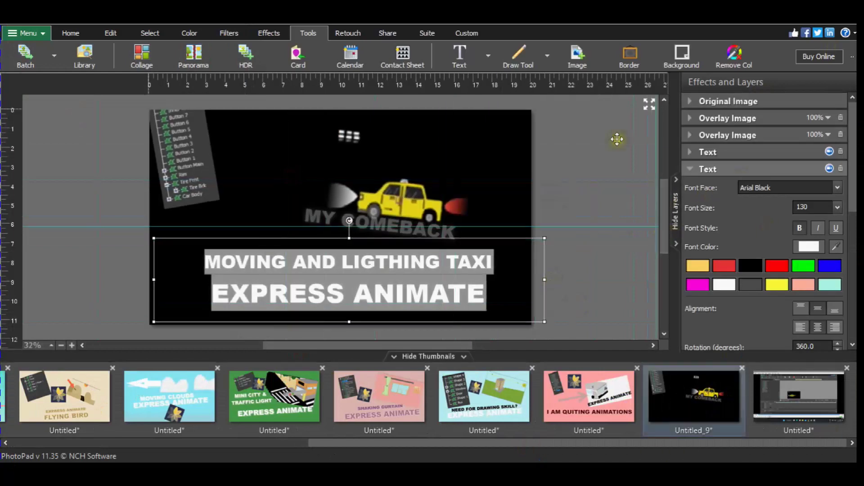
{"action": "left_click", "coordinate": [401, 203]}
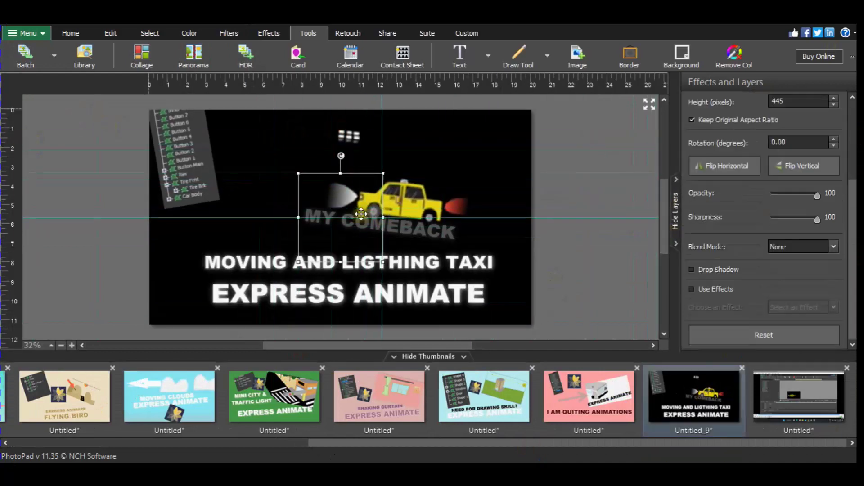
{"action": "left_click", "coordinate": [346, 279]}
{"action": "key", "text": "Delete"}
{"action": "key", "text": "ctrl+z"}
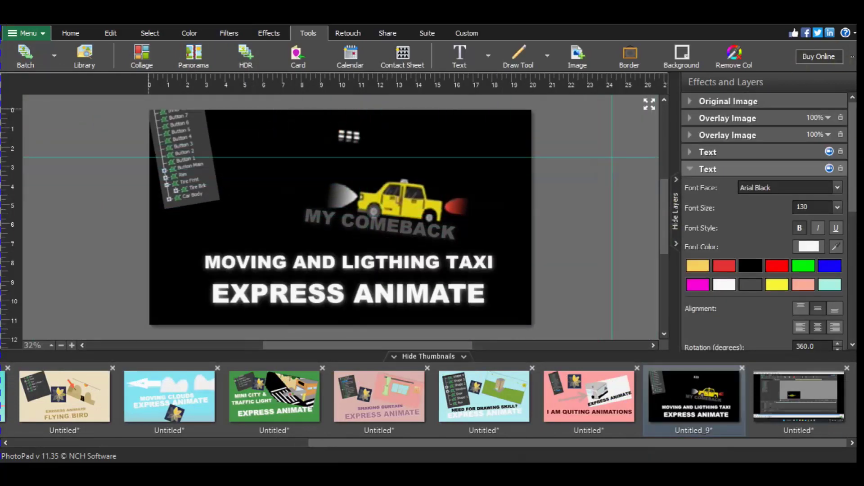
{"action": "key", "text": "ctrl+a"}
{"action": "key", "text": "ctrl+c"}
{"action": "left_click", "coordinate": [413, 234]}
{"action": "right_click", "coordinate": [696, 396]}
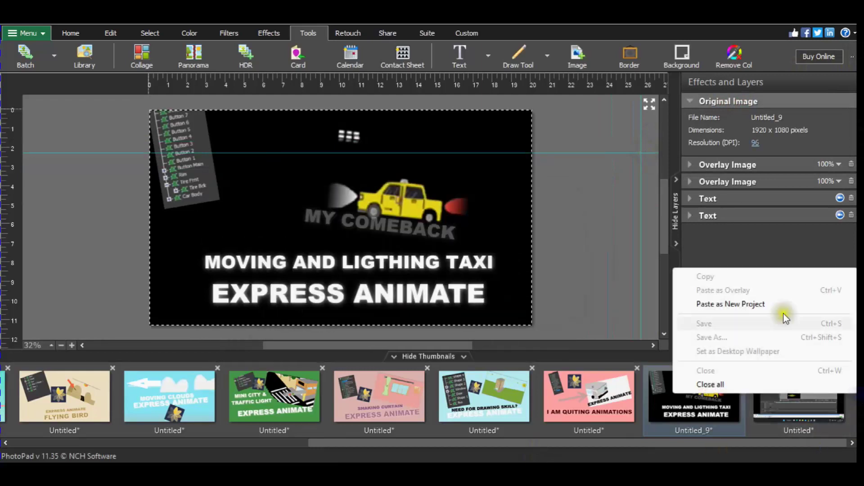
Step: Paste the thumbnail as a new project and add the flower logo near its top-left corner
{"action": "left_click", "coordinate": [720, 303]}
{"action": "left_click", "coordinate": [852, 440]}
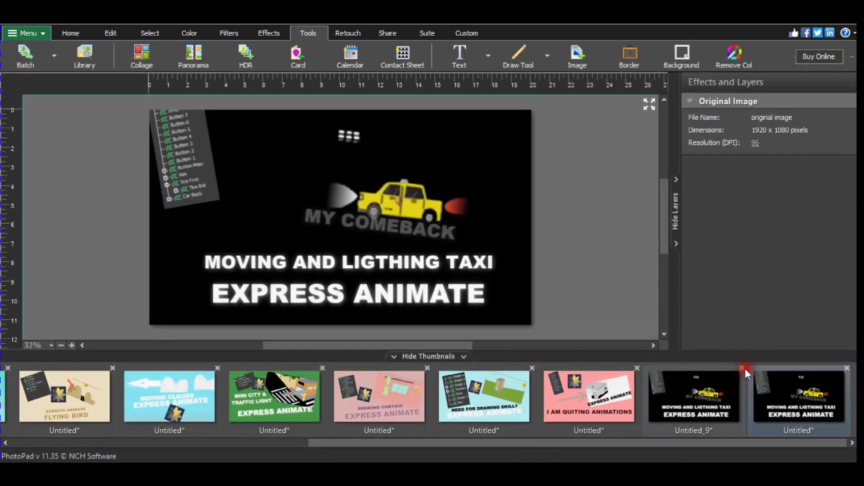
{"action": "key", "text": "ctrl+Tab"}
{"action": "left_click_drag", "start_coordinate": [569, 444], "coordinate": [819, 443]}
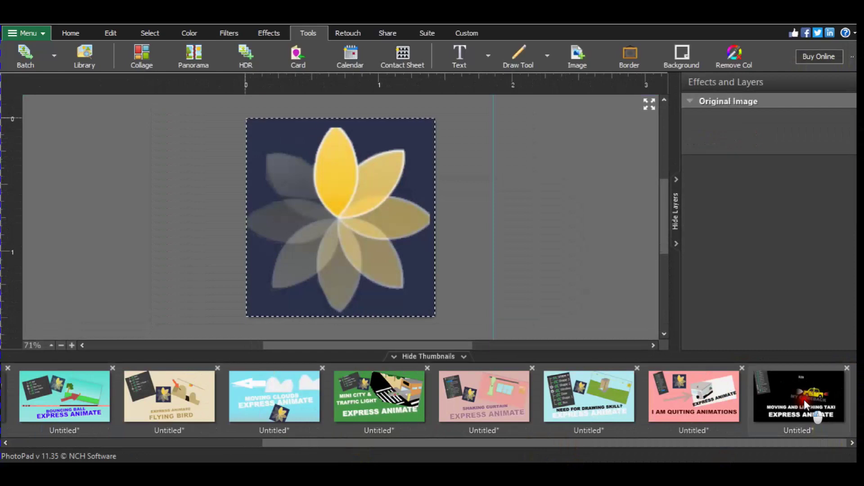
{"action": "left_click", "coordinate": [799, 396]}
{"action": "key", "text": "ctrl+v"}
{"action": "mouse_move", "coordinate": [268, 172]}
{"action": "left_mouse_down"}
{"action": "mouse_move", "coordinate": [254, 128]}
{"action": "mouse_move", "coordinate": [252, 145]}
{"action": "left_mouse_up"}
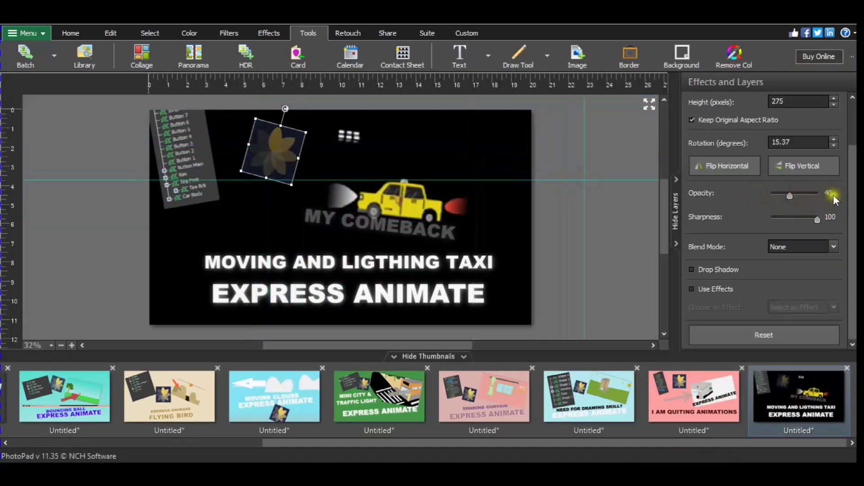
Step: Copy the entire flowered taxi image and flatten it into one picture
{"action": "key", "text": "ctrl+a"}
{"action": "key", "text": "ctrl+c"}
{"action": "left_click", "coordinate": [475, 269]}
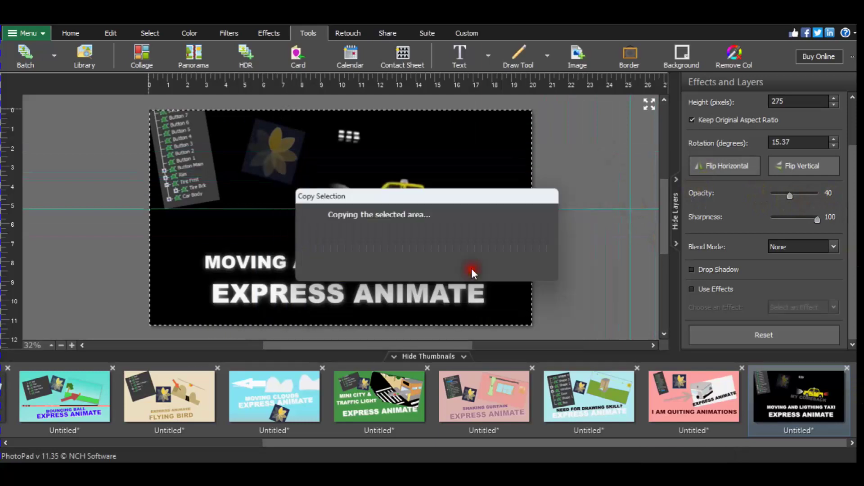
{"action": "key", "text": "ctrl+shift+v"}
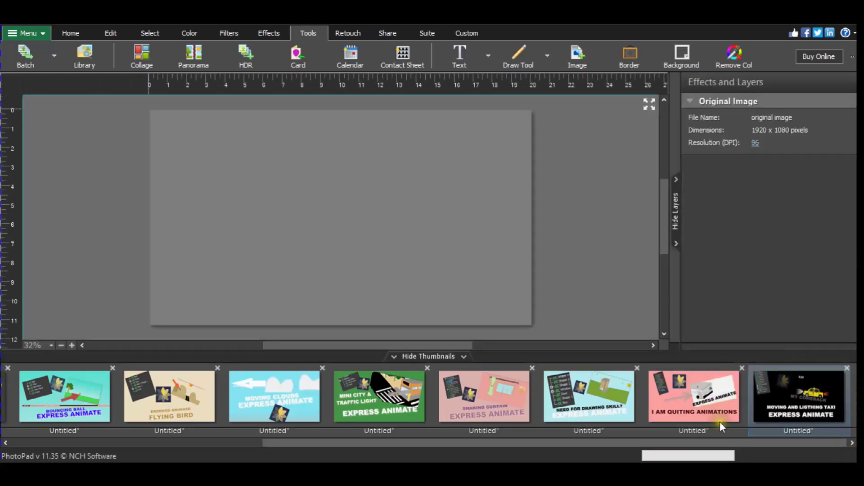
{"action": "key", "text": "alt+Tab"}
Step: Preview the Face Structure On Express Animate video, skipping ahead, then close VLC
{"action": "left_click", "coordinate": [533, 257]}
{"action": "key", "text": "Return"}
{"action": "left_click_drag", "start_coordinate": [614, 423], "coordinate": [756, 424]}
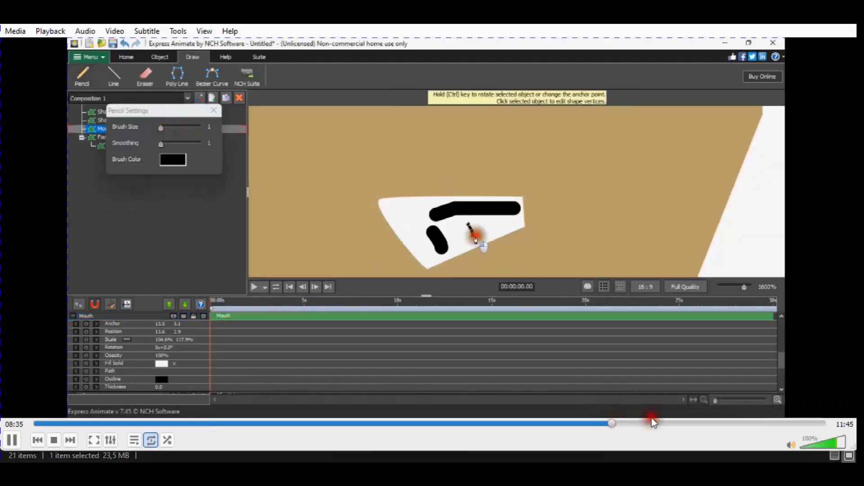
{"action": "key", "text": "ctrl+q"}
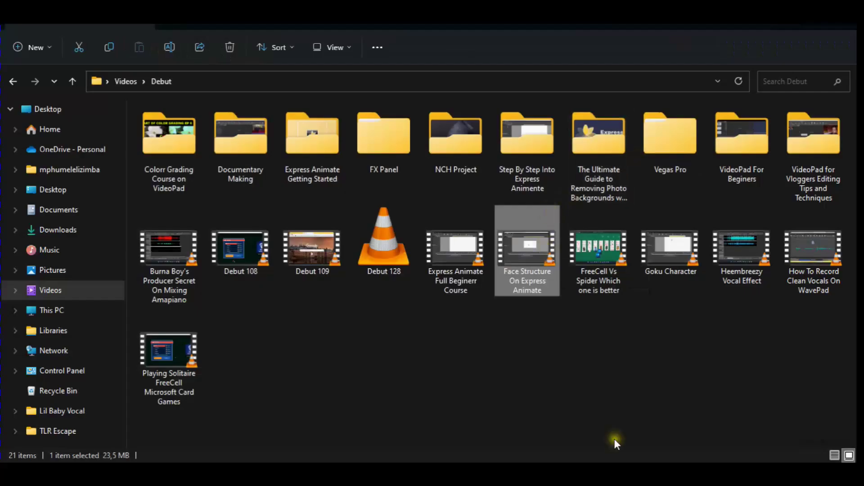
{"action": "key", "text": "alt+Tab"}
{"action": "left_click", "coordinate": [559, 455]}
Step: Move the Face Structure video from Debut into the Express Animate Getting Started folder
{"action": "double_click", "coordinate": [313, 131]}
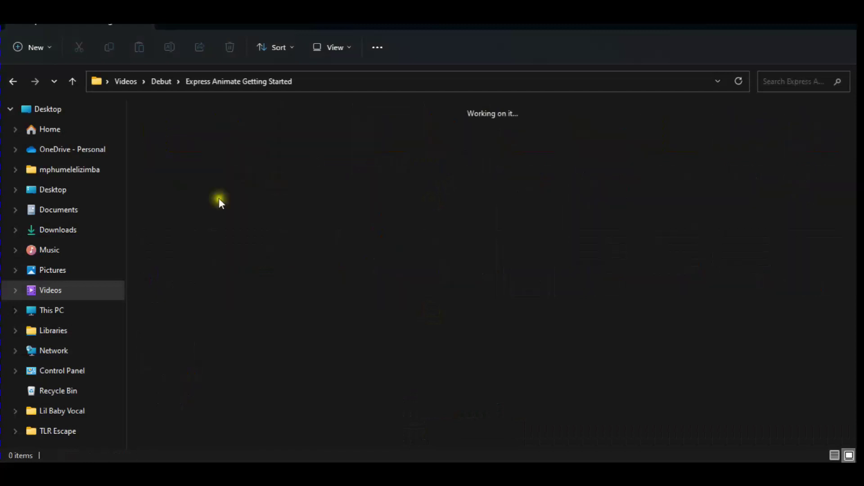
{"action": "left_click", "coordinate": [254, 158]}
{"action": "left_click", "coordinate": [161, 81]}
{"action": "left_click", "coordinate": [515, 264]}
{"action": "key", "text": "ctrl+x"}
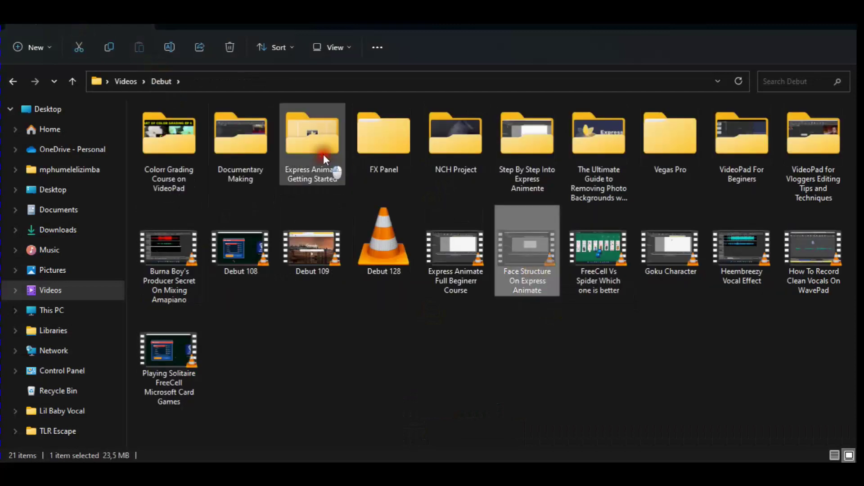
{"action": "double_click", "coordinate": [323, 154]}
{"action": "key", "text": "ctrl+v"}
Step: Play the Face Structure video and jump near the end to the finished face
{"action": "double_click", "coordinate": [527, 248]}
{"action": "left_click", "coordinate": [709, 425]}
{"action": "left_click", "coordinate": [746, 423]}
{"action": "left_click", "coordinate": [772, 423]}
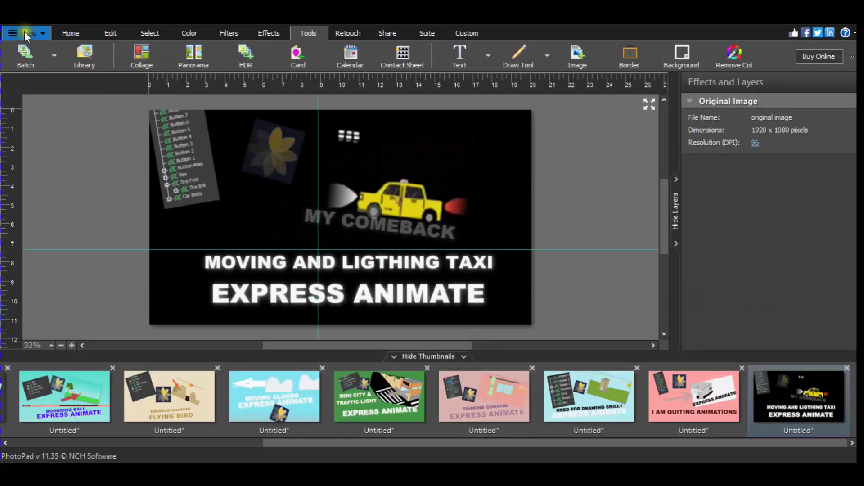
{"action": "left_click", "coordinate": [24, 32]}
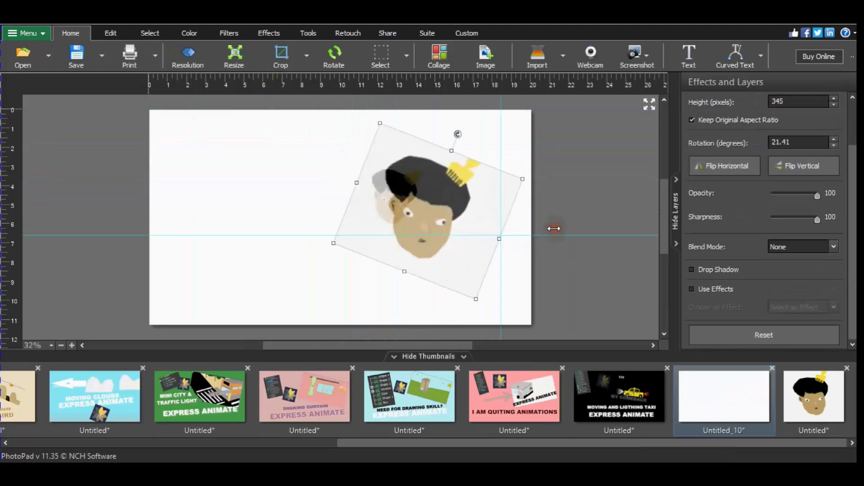
Step: Set the face layer's blend mode to Multiply after briefly trying Screen
{"action": "left_click", "coordinate": [806, 285]}
{"action": "left_click", "coordinate": [795, 246]}
{"action": "left_click", "coordinate": [799, 269]}
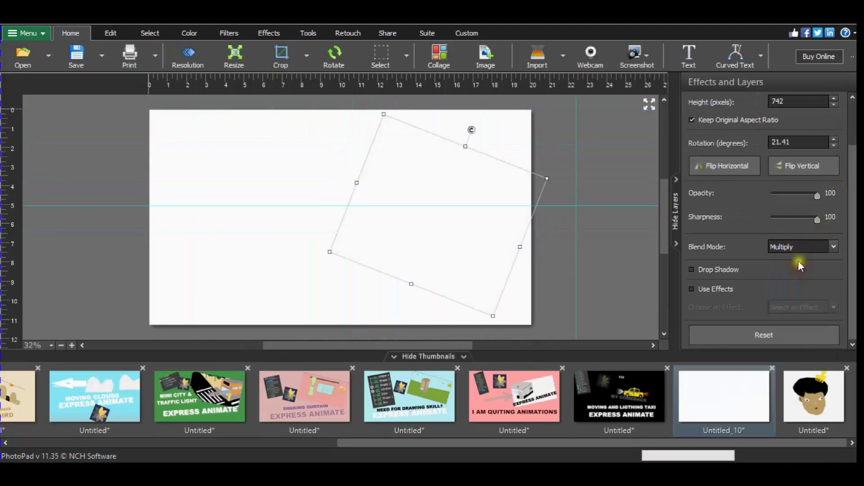
Step: Add the BASIC OF DRAWING TOOLS ON EXPRESS ANIMATE title caption at font size 70
{"action": "left_click", "coordinate": [150, 33]}
{"action": "left_click", "coordinate": [309, 33]}
{"action": "left_click", "coordinate": [459, 56]}
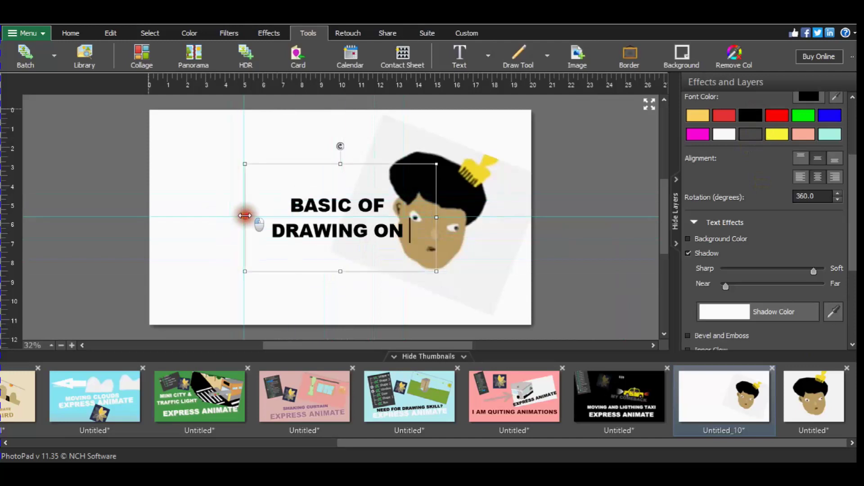
{"action": "left_click_drag", "start_coordinate": [137, 208], "coordinate": [127, 208]}
{"action": "left_click", "coordinate": [369, 212]}
{"action": "type", "text": "TOOLS"}
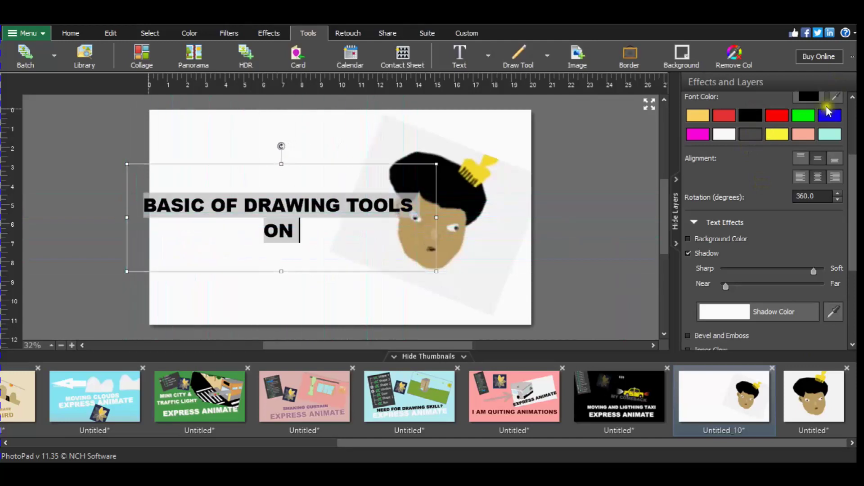
{"action": "double_click", "coordinate": [811, 158]}
{"action": "type", "text": "70"}
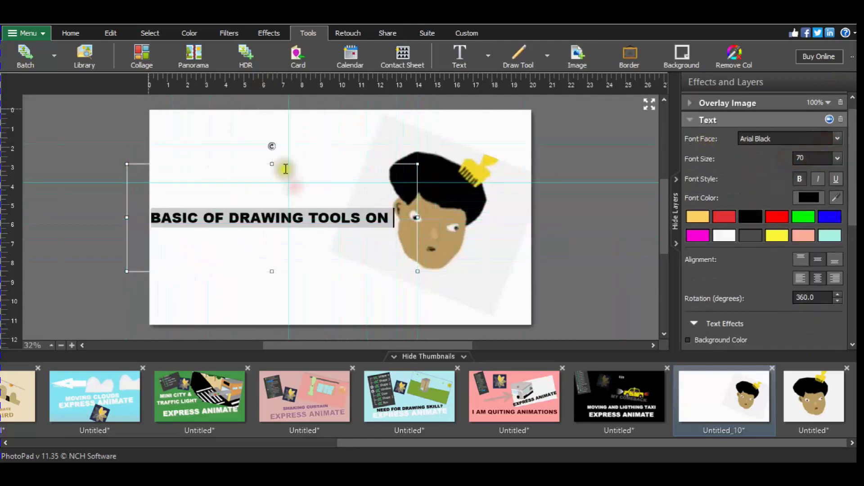
Step: Raise the title's font size to 110 and reposition its box
{"action": "left_click_drag", "start_coordinate": [290, 180], "coordinate": [288, 125]}
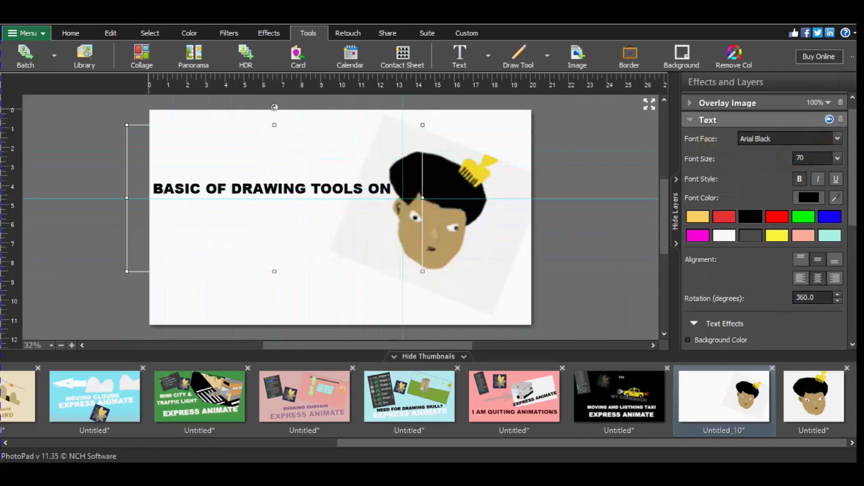
{"action": "type", "text": "EXPRESS ANIMATE10"}
{"action": "left_click_drag", "start_coordinate": [274, 125], "coordinate": [273, 146]}
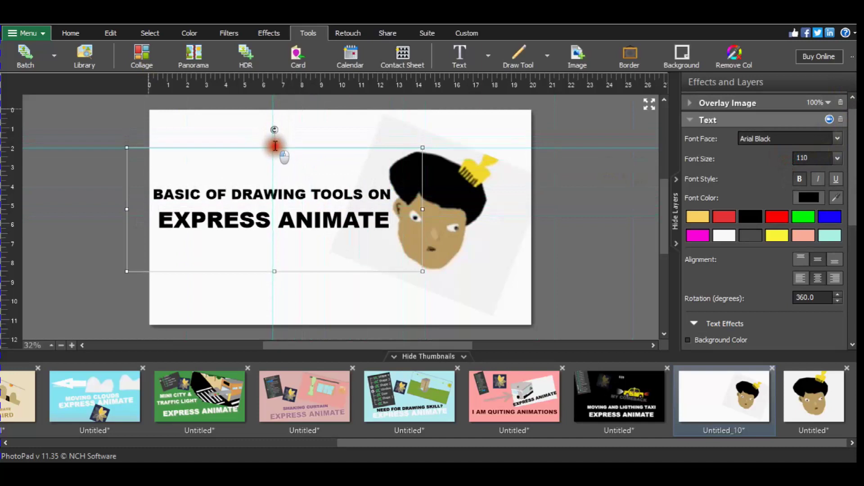
{"action": "key", "text": "ctrl+a"}
Step: Add a left-aligned PART 1 text box and move the flower logo below the title
{"action": "left_click", "coordinate": [459, 54]}
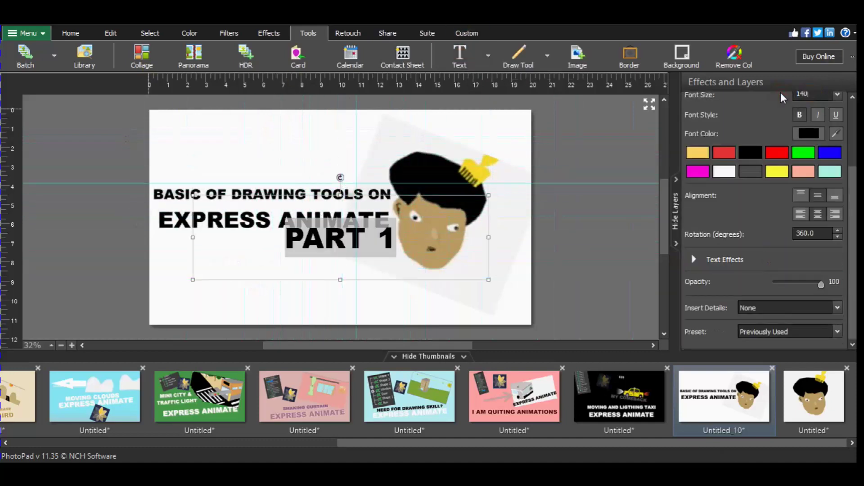
{"action": "left_click_drag", "start_coordinate": [193, 237], "coordinate": [59, 237]}
{"action": "left_click_drag", "start_coordinate": [274, 280], "coordinate": [274, 302]}
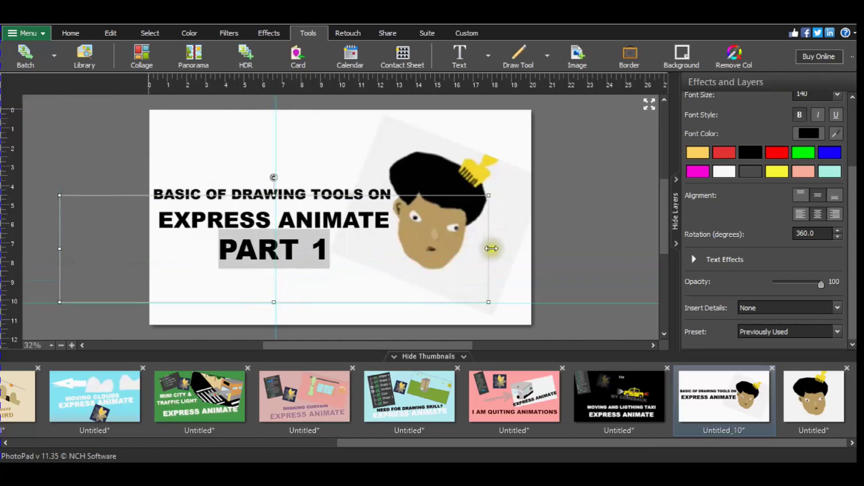
{"action": "left_click_drag", "start_coordinate": [491, 249], "coordinate": [367, 255]}
{"action": "left_click", "coordinate": [585, 170]}
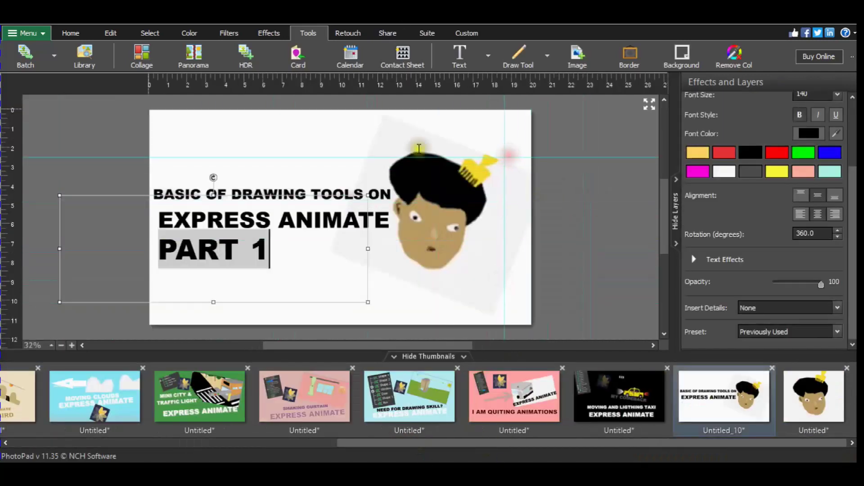
{"action": "left_click_drag", "start_coordinate": [343, 197], "coordinate": [344, 254]}
{"action": "left_click", "coordinate": [801, 246]}
Step: Try Screen, Linear Light, Soft Light and Overlay on the flower layer, then settle on Multiply
{"action": "left_click", "coordinate": [810, 268]}
{"action": "left_click", "coordinate": [801, 247]}
{"action": "left_click", "coordinate": [801, 285]}
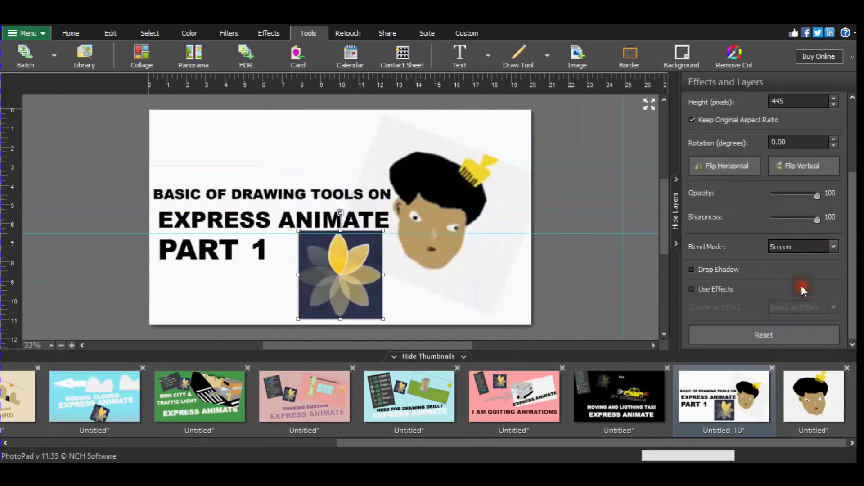
{"action": "left_click", "coordinate": [794, 247]}
{"action": "left_click", "coordinate": [797, 318]}
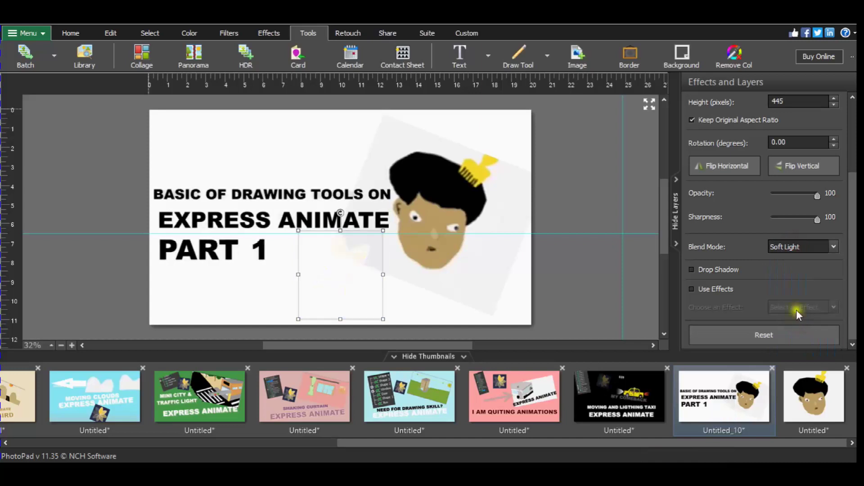
{"action": "left_click", "coordinate": [800, 308]}
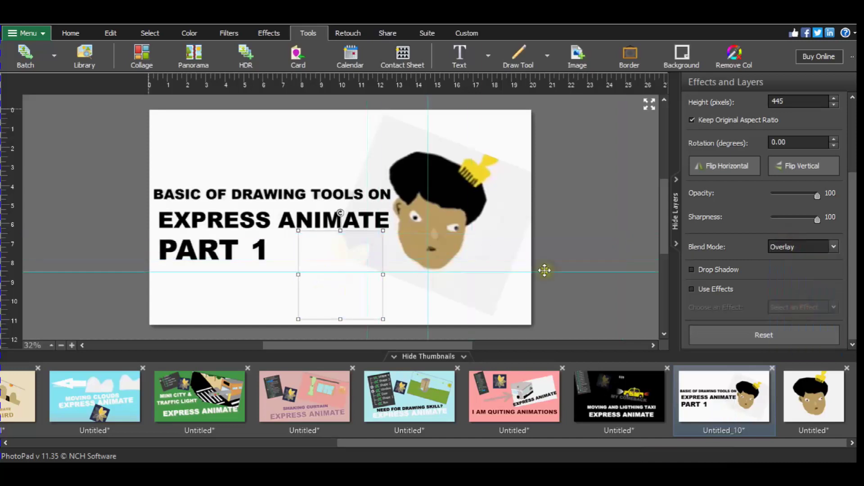
{"action": "left_click", "coordinate": [795, 277]}
{"action": "left_click", "coordinate": [795, 246]}
{"action": "left_click", "coordinate": [795, 269]}
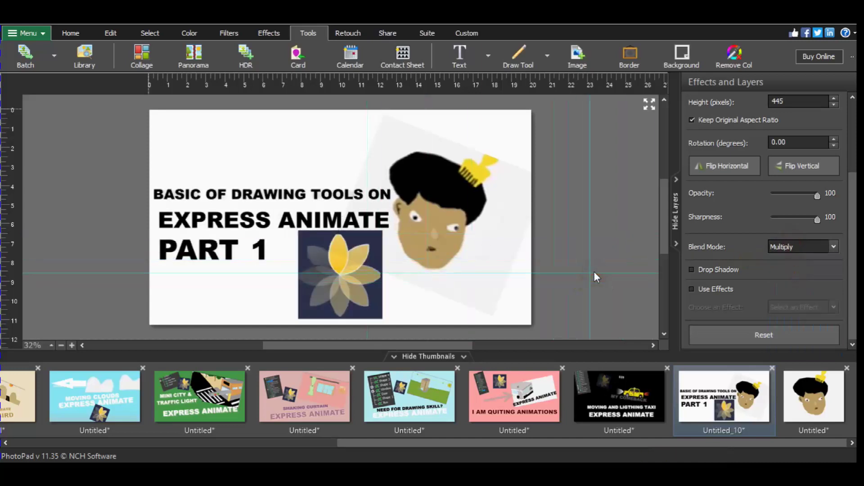
Step: Reorder the layers and paste a copy of the entire image as a new project
{"action": "scroll", "coordinate": [723, 170], "scroll_direction": "up", "scroll_amount": 5}
{"action": "mouse_move", "coordinate": [723, 170]}
{"action": "left_mouse_down"}
{"action": "mouse_move", "coordinate": [759, 167]}
{"action": "mouse_move", "coordinate": [739, 148]}
{"action": "left_mouse_up"}
{"action": "left_click", "coordinate": [725, 102]}
{"action": "key", "text": "ctrl+a"}
{"action": "key", "text": "ctrl+c"}
{"action": "key", "text": "Return"}
{"action": "right_click", "coordinate": [792, 396]}
{"action": "left_click", "coordinate": [792, 396]}
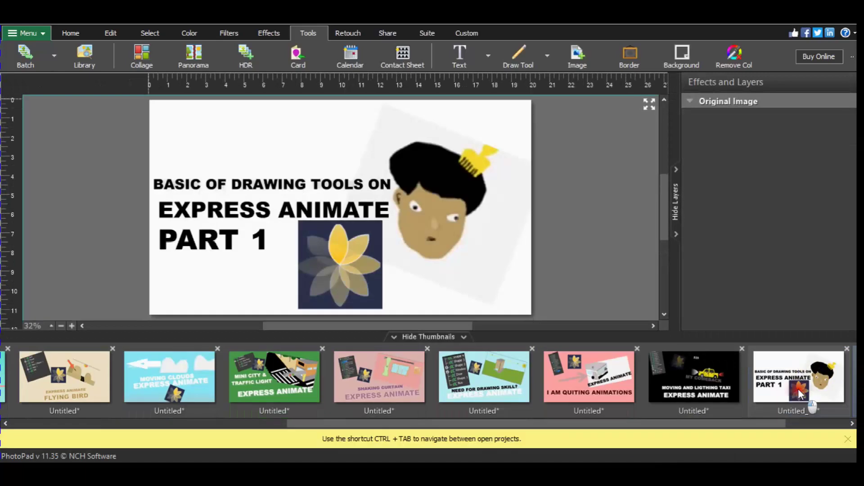
Step: Change the PART 1 title to PART 2 and paste the whole image as a new project
{"action": "double_click", "coordinate": [257, 247]}
{"action": "type", "text": "2"}
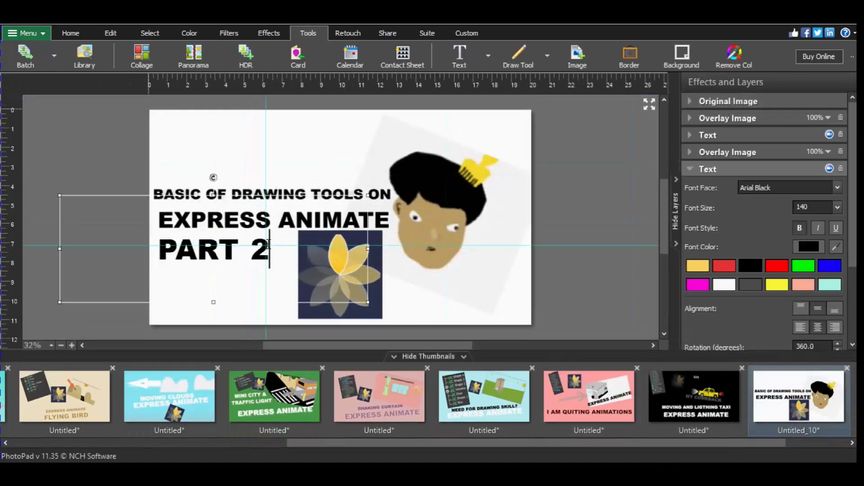
{"action": "left_click", "coordinate": [725, 101]}
{"action": "key", "text": "ctrl+a"}
{"action": "key", "text": "ctrl+c"}
{"action": "key", "text": "Return"}
{"action": "right_click", "coordinate": [841, 389]}
{"action": "left_click", "coordinate": [720, 298]}
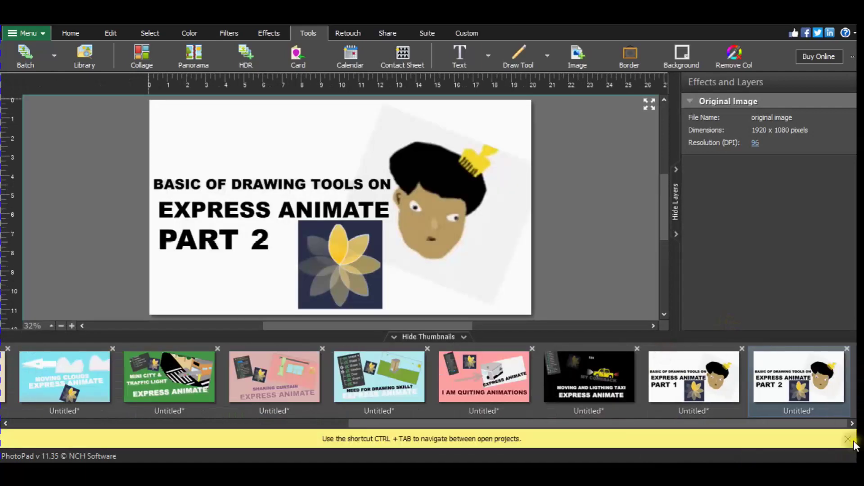
Step: Save the project as THUMBNAILS LAST, replacing the existing file
{"action": "left_click", "coordinate": [27, 33]}
{"action": "left_click", "coordinate": [160, 103]}
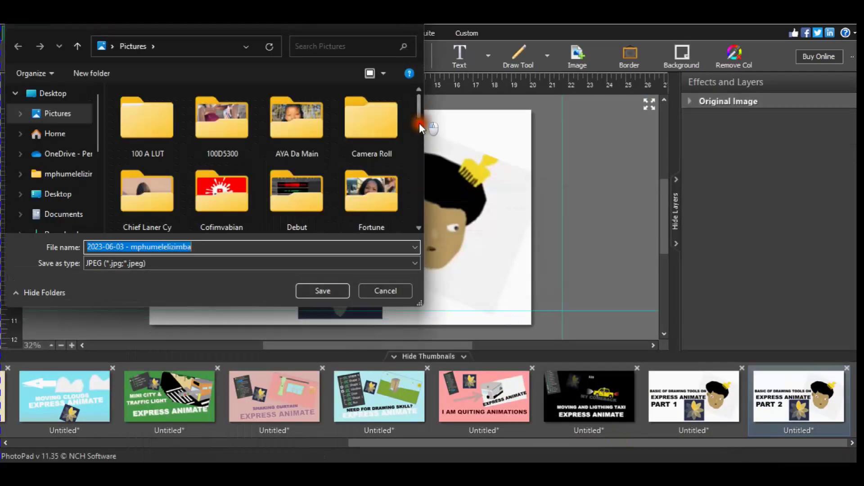
{"action": "left_click_drag", "start_coordinate": [418, 112], "coordinate": [419, 211]}
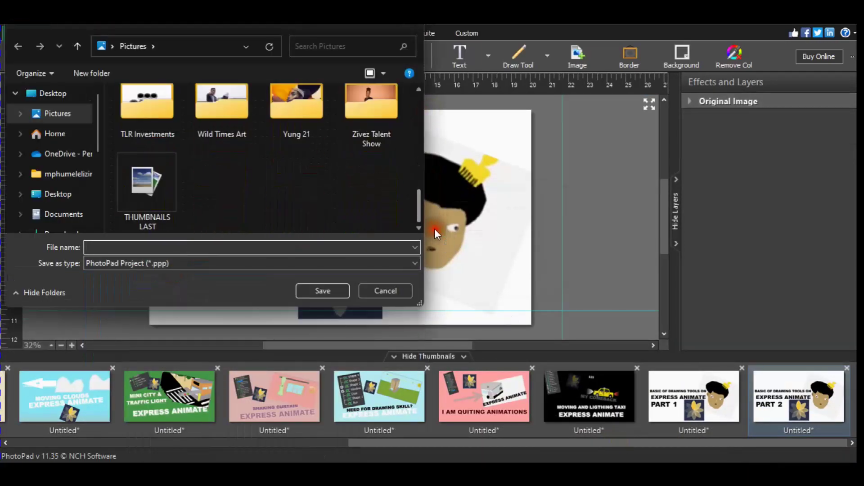
{"action": "left_click", "coordinate": [127, 228]}
{"action": "left_click", "coordinate": [322, 291]}
{"action": "left_click", "coordinate": [465, 245]}
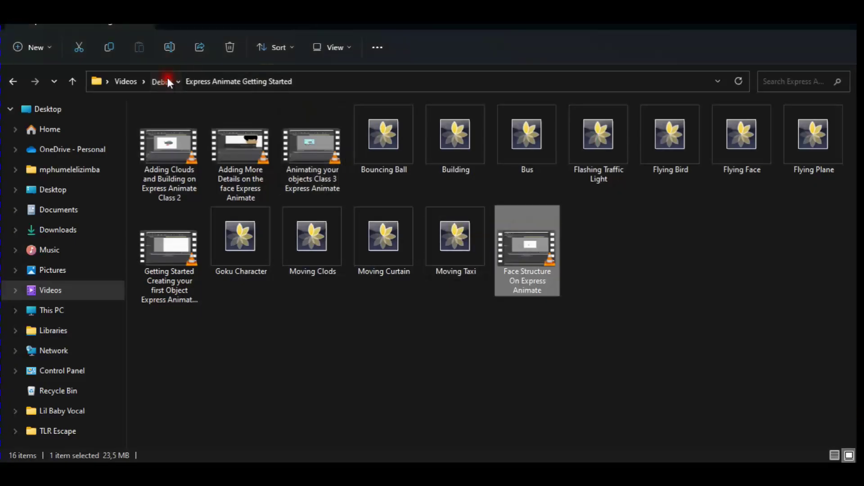
Step: Play the Goku Character video from the Debut folder and jump to a late part
{"action": "left_click", "coordinate": [163, 82]}
{"action": "double_click", "coordinate": [621, 251]}
{"action": "left_click", "coordinate": [765, 424]}
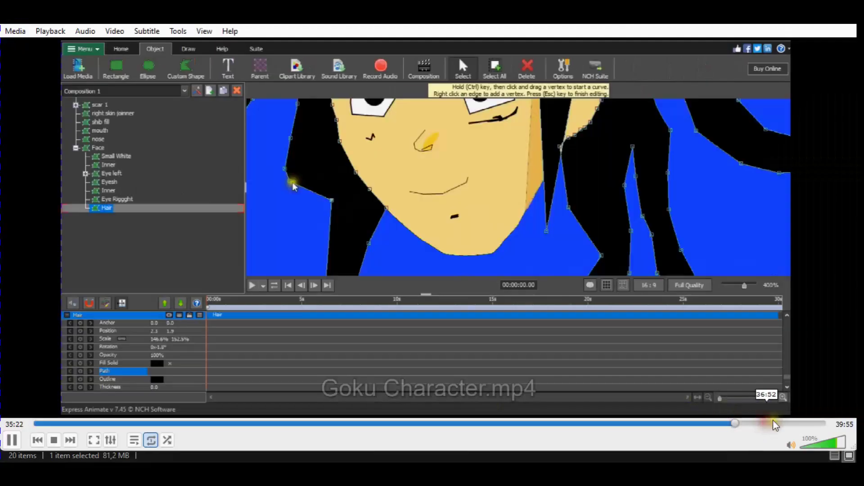
Step: Seek the Goku Character video to a scene near its end for capturing
{"action": "left_click", "coordinate": [805, 424]}
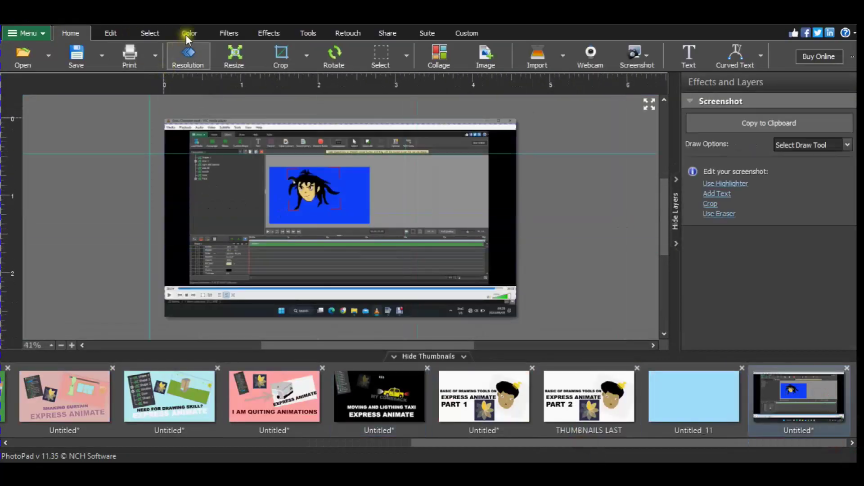
{"action": "left_click", "coordinate": [694, 396]}
Step: Paste the Goku screenshot and copy a rectangular selection of the blue character
{"action": "key", "text": "ctrl+v"}
{"action": "mouse_move", "coordinate": [340, 194]}
{"action": "left_mouse_down"}
{"action": "mouse_move", "coordinate": [345, 127]}
{"action": "mouse_move", "coordinate": [180, 148]}
{"action": "left_mouse_up"}
{"action": "left_click", "coordinate": [153, 54]}
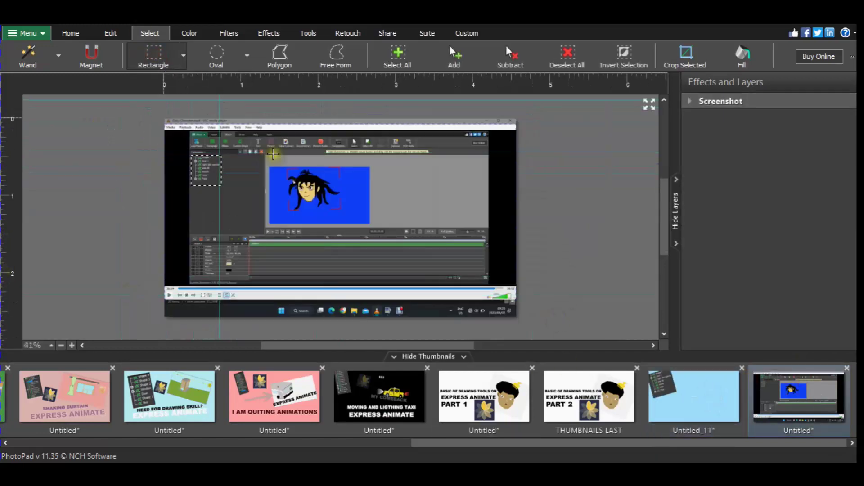
{"action": "mouse_move", "coordinate": [269, 169]}
{"action": "left_mouse_down"}
{"action": "mouse_move", "coordinate": [370, 221]}
{"action": "mouse_move", "coordinate": [344, 95]}
{"action": "left_mouse_up"}
{"action": "key", "text": "ctrl+c"}
Step: Paste the character into Untitled_11, reposition it and tilt it about 17 degrees
{"action": "left_click", "coordinate": [694, 396]}
{"action": "key", "text": "ctrl+v"}
{"action": "left_click_drag", "start_coordinate": [405, 171], "coordinate": [475, 199]}
{"action": "left_click_drag", "start_coordinate": [412, 114], "coordinate": [444, 112]}
{"action": "left_click_drag", "start_coordinate": [545, 229], "coordinate": [449, 207]}
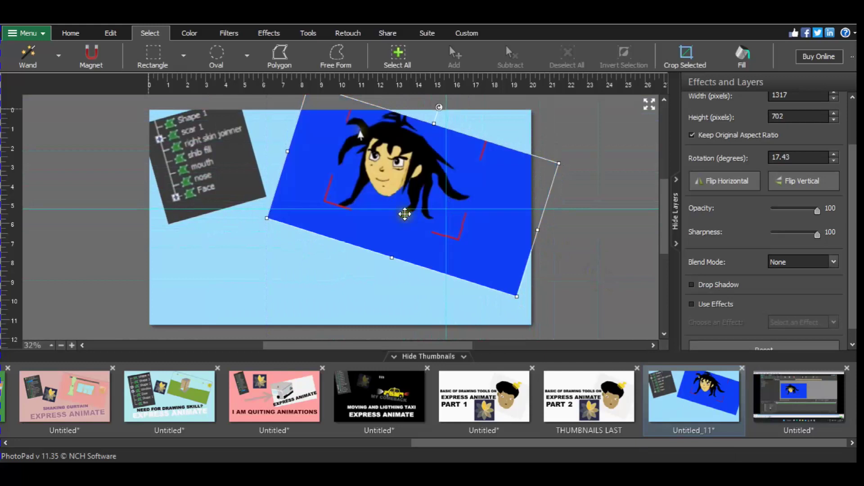
Step: Add a text box reading 'CREATING CHARACTER FOR BEGINNER' and select all its text
{"action": "left_click", "coordinate": [309, 33]}
{"action": "left_click", "coordinate": [459, 56]}
{"action": "type", "text": "CREATING CHARACTER FOR BEGINNER"}
{"action": "key", "text": "ctrl+a"}
Step: Set the caption to font size 70, widen it and tilt it along the blue shape's edge
{"action": "double_click", "coordinate": [802, 169]}
{"action": "type", "text": "70"}
{"action": "key", "text": "Return"}
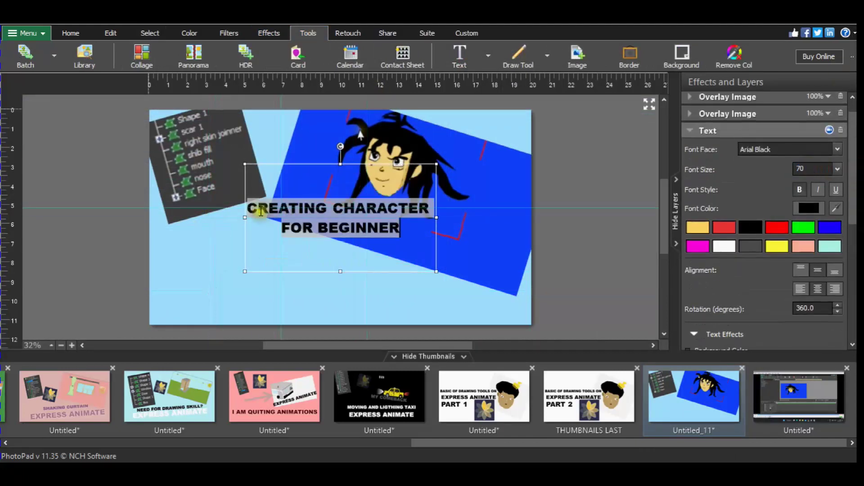
{"action": "left_click_drag", "start_coordinate": [244, 217], "coordinate": [179, 217]}
{"action": "left_click_drag", "start_coordinate": [436, 217], "coordinate": [385, 231]}
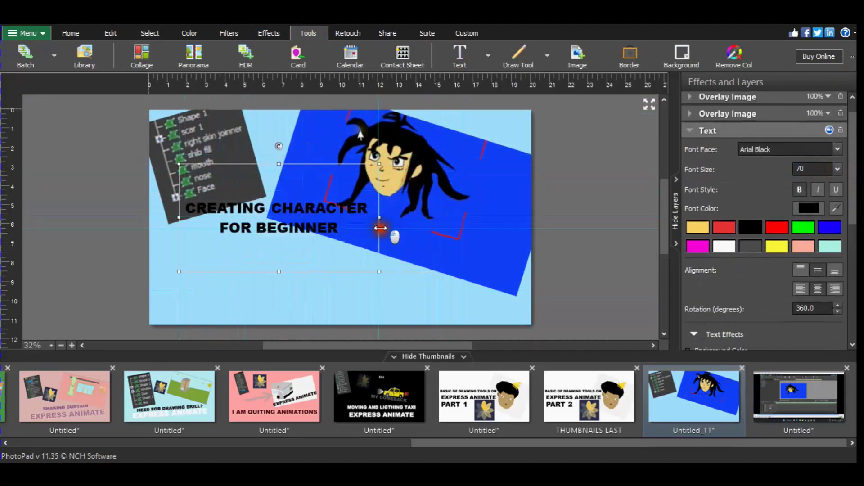
{"action": "left_click_drag", "start_coordinate": [282, 146], "coordinate": [387, 226]}
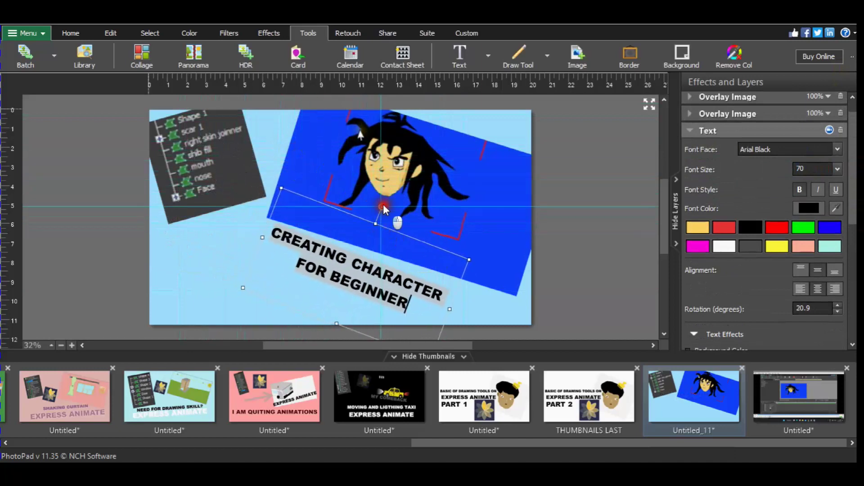
{"action": "left_click", "coordinate": [399, 247]}
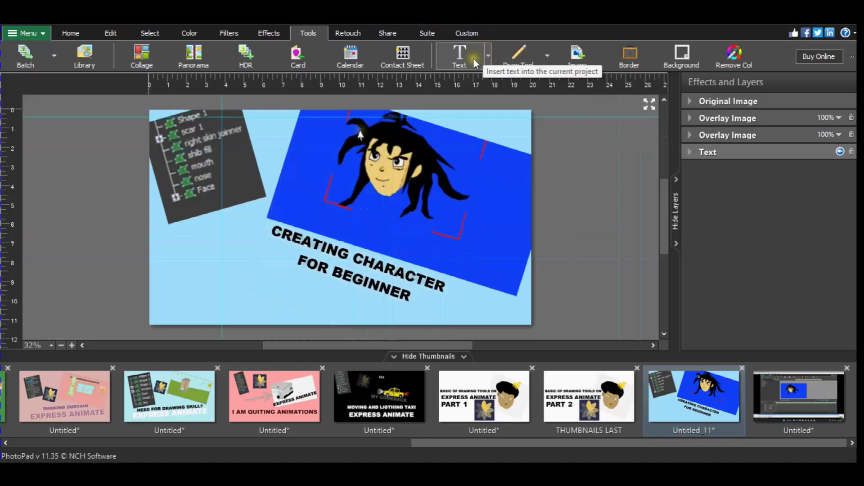
Step: Add an 'EXPRESS ANIMATE' title at font size 130 in the lower left and copy the thumbnail
{"action": "left_click", "coordinate": [459, 55]}
{"action": "type", "text": "EXPRESS ANIMATE"}
{"action": "left_click", "coordinate": [810, 94]}
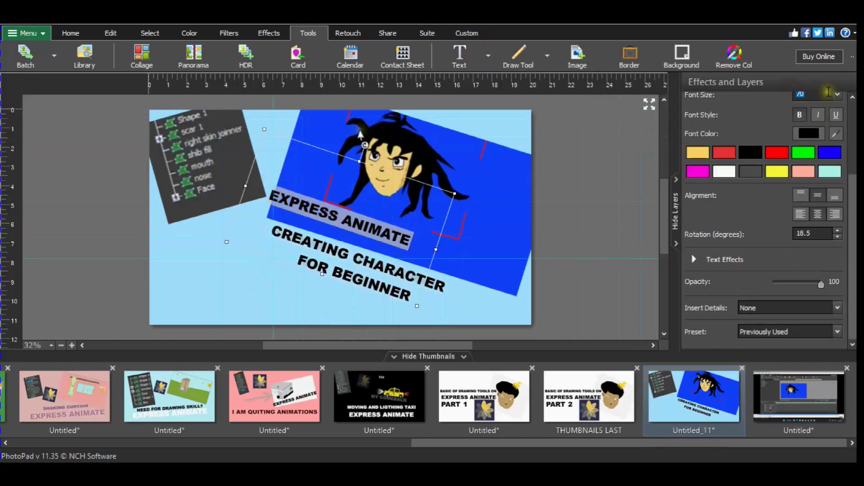
{"action": "type", "text": "140"}
{"action": "mouse_move", "coordinate": [362, 153]}
{"action": "left_mouse_down"}
{"action": "mouse_move", "coordinate": [251, 210]}
{"action": "mouse_move", "coordinate": [260, 208]}
{"action": "left_mouse_up"}
{"action": "left_click", "coordinate": [810, 94]}
{"action": "type", "text": "130"}
{"action": "left_click", "coordinate": [588, 228]}
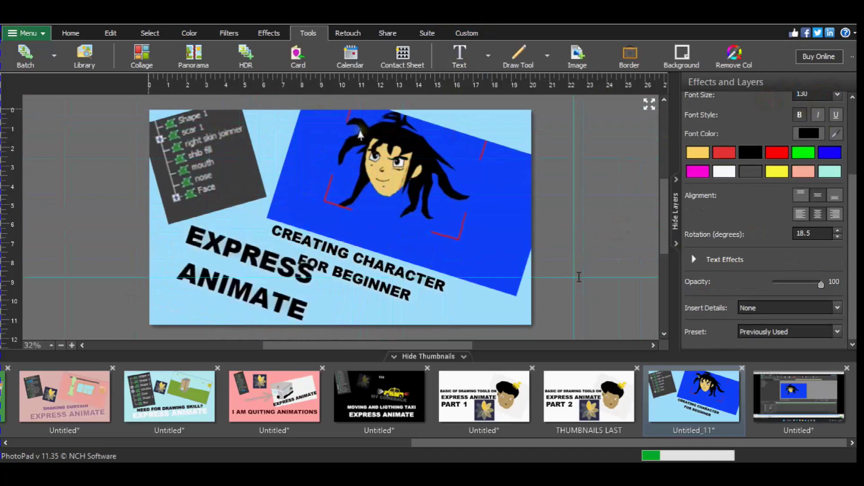
{"action": "key", "text": "ctrl+c"}
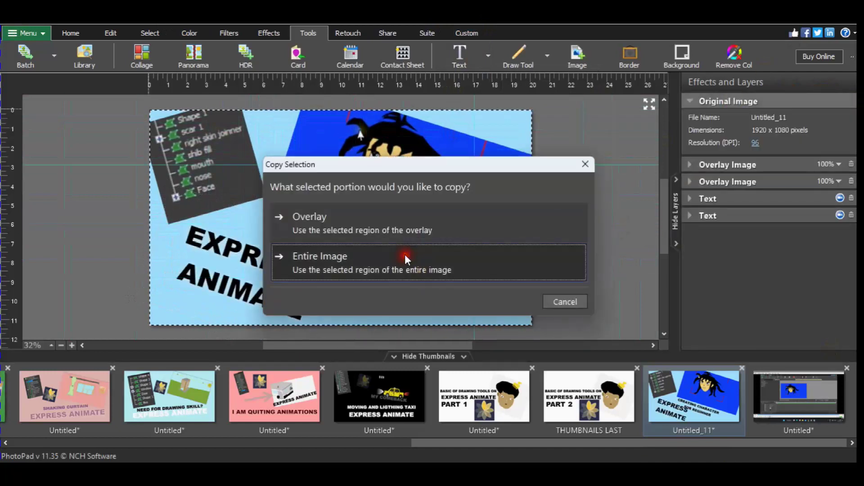
Step: Paste the entire thumbnail as a new project and close Untitled_11
{"action": "left_click", "coordinate": [405, 251]}
{"action": "right_click", "coordinate": [696, 263]}
{"action": "left_click", "coordinate": [771, 295]}
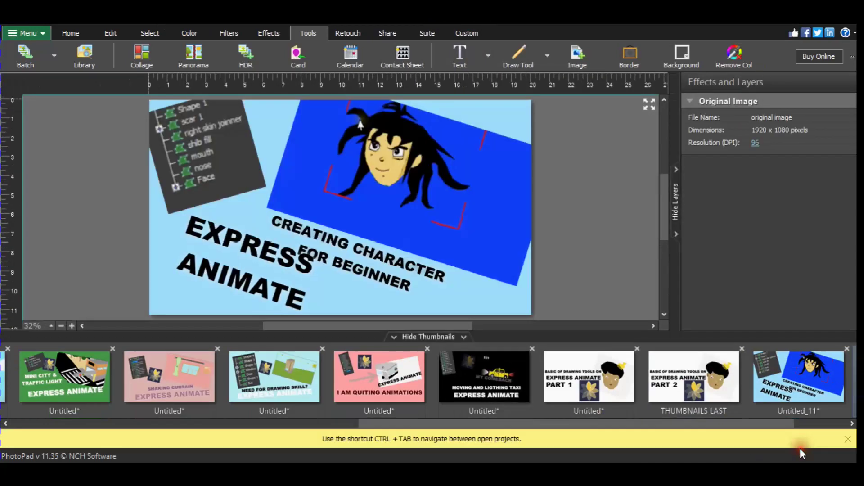
{"action": "left_click", "coordinate": [742, 369]}
{"action": "left_click", "coordinate": [794, 407]}
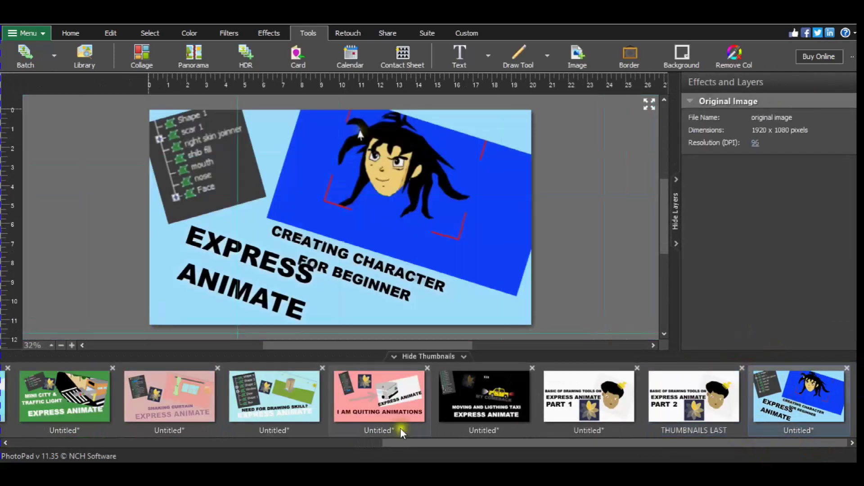
Step: Paste the flower logo onto the character thumbnail beside the layer list
{"action": "key", "text": "ctrl+v"}
{"action": "left_click", "coordinate": [799, 396]}
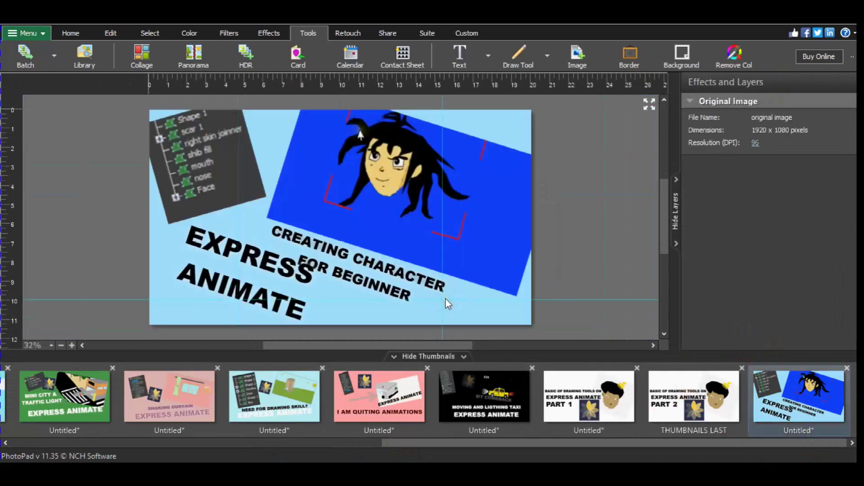
{"action": "key", "text": "ctrl+v"}
{"action": "mouse_move", "coordinate": [342, 202]}
{"action": "left_mouse_down"}
{"action": "mouse_move", "coordinate": [292, 152]}
{"action": "mouse_move", "coordinate": [280, 170]}
{"action": "left_mouse_up"}
{"action": "left_click", "coordinate": [491, 191]}
Step: Copy the entire thumbnail and paste it flattened as a new project
{"action": "key", "text": "ctrl+c"}
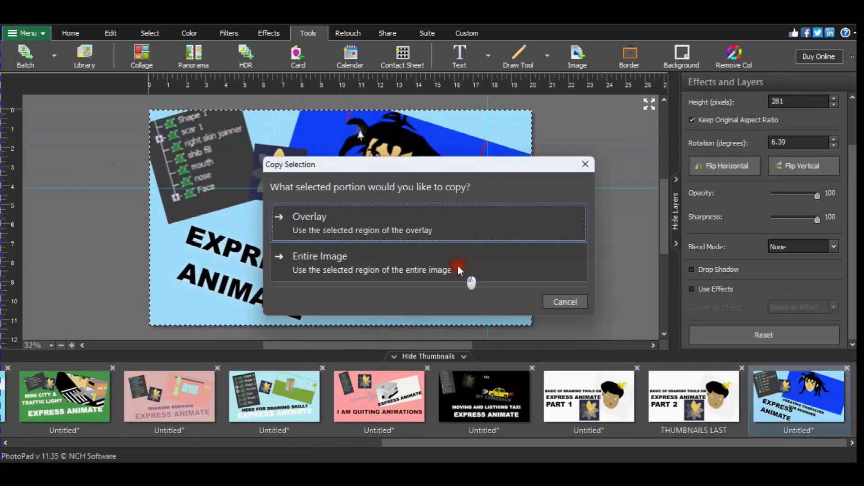
{"action": "left_click", "coordinate": [459, 276]}
{"action": "key", "text": "ctrl+shift+v"}
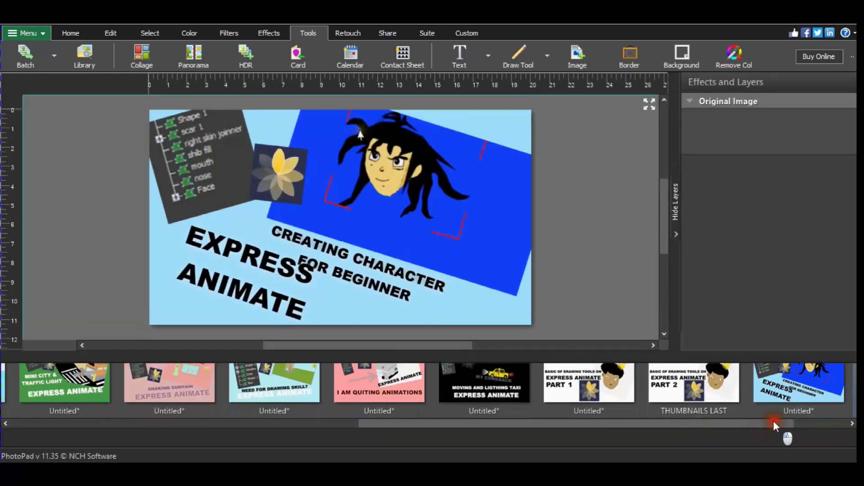
{"action": "key", "text": "ctrl+Tab"}
{"action": "left_click", "coordinate": [794, 393]}
{"action": "scroll", "coordinate": [794, 392], "scroll_direction": "up", "scroll_amount": 2}
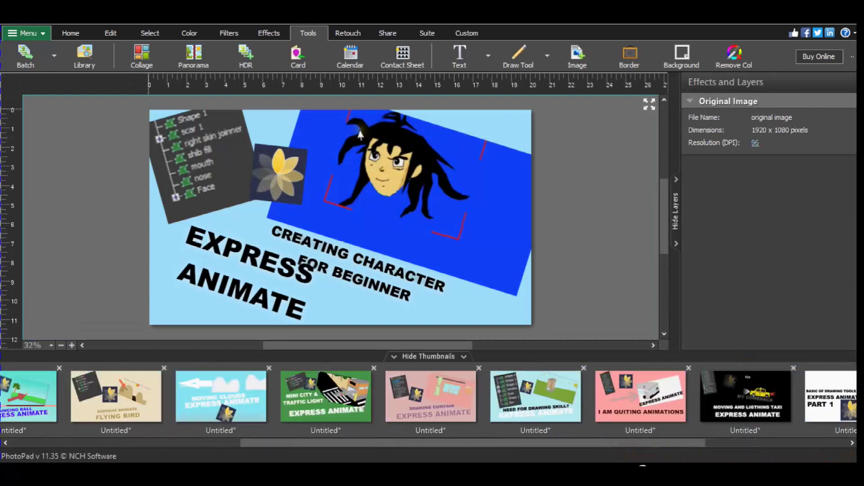
{"action": "scroll", "coordinate": [794, 393], "scroll_direction": "up", "scroll_amount": 2}
Step: Save the flattened thumbnail over THUMBNAILS LAST, then display the taxi thumbnail
{"action": "left_click", "coordinate": [27, 33]}
{"action": "key", "text": "ctrl+s"}
{"action": "scroll", "coordinate": [270, 171], "scroll_direction": "down", "scroll_amount": 5}
{"action": "double_click", "coordinate": [140, 176]}
{"action": "left_click", "coordinate": [465, 245]}
{"action": "scroll", "coordinate": [517, 405], "scroll_direction": "down", "scroll_amount": 5}
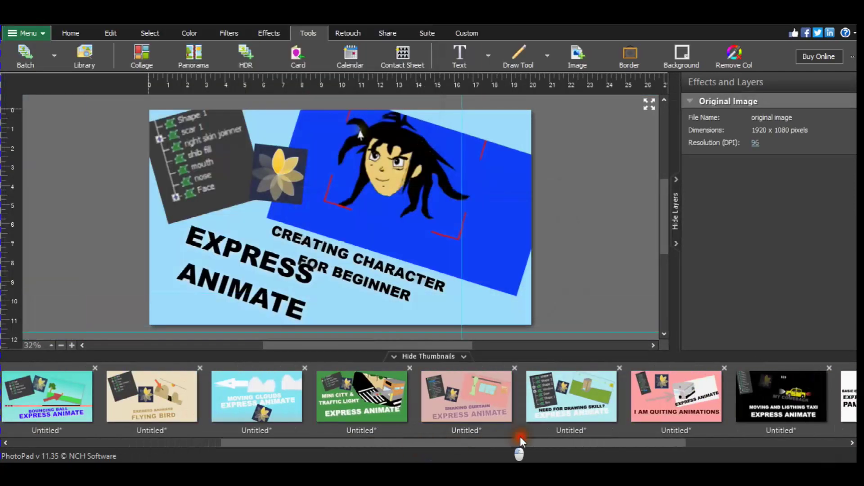
{"action": "left_click", "coordinate": [512, 396]}
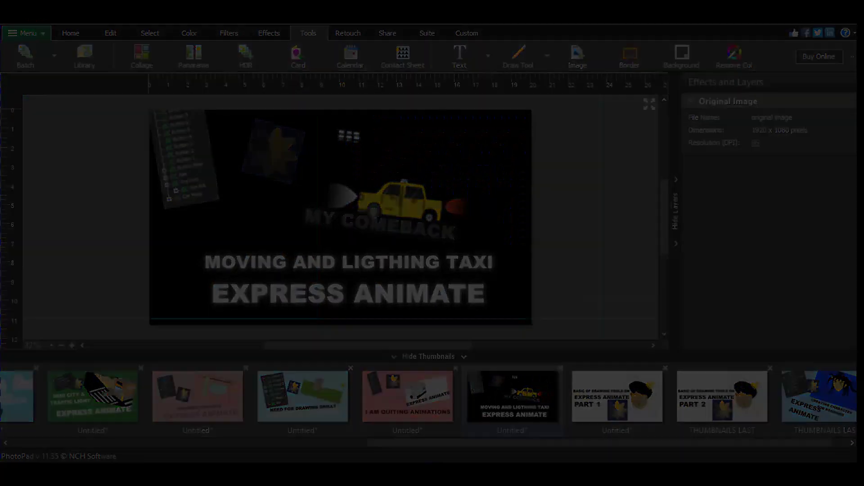